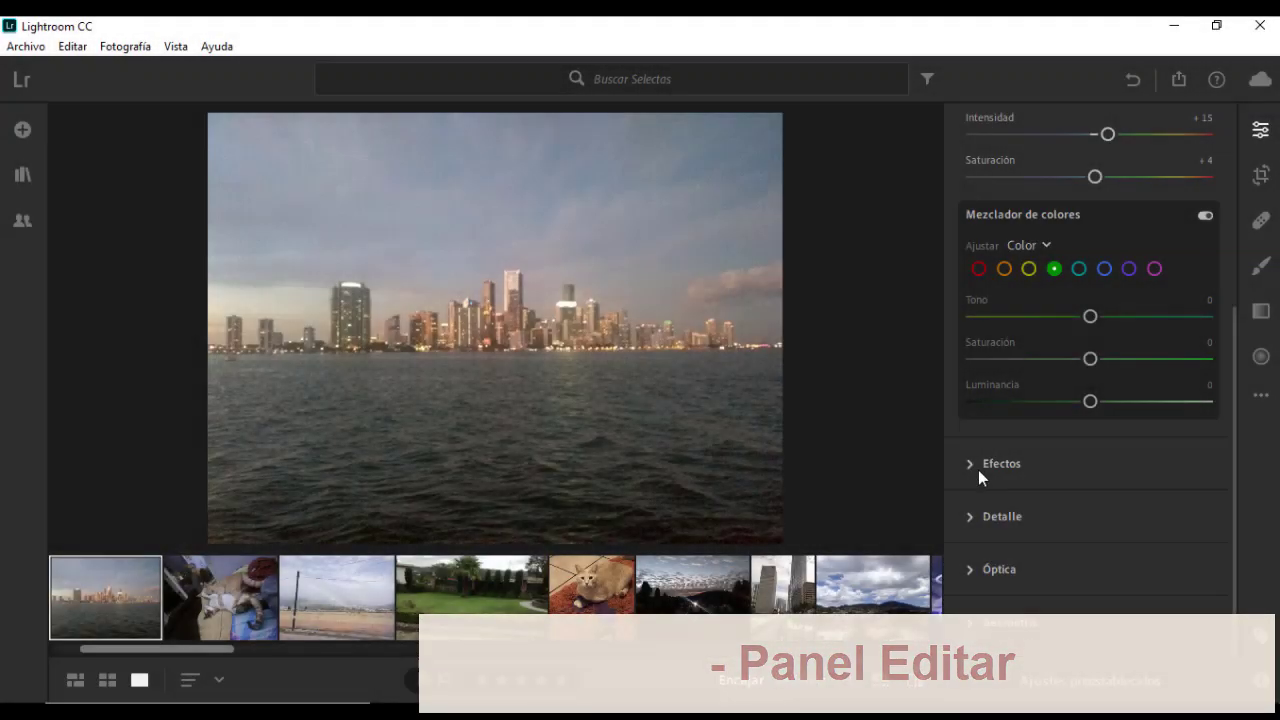
- Expand the Efectos adjustments in the Edit panel
click(970, 466)
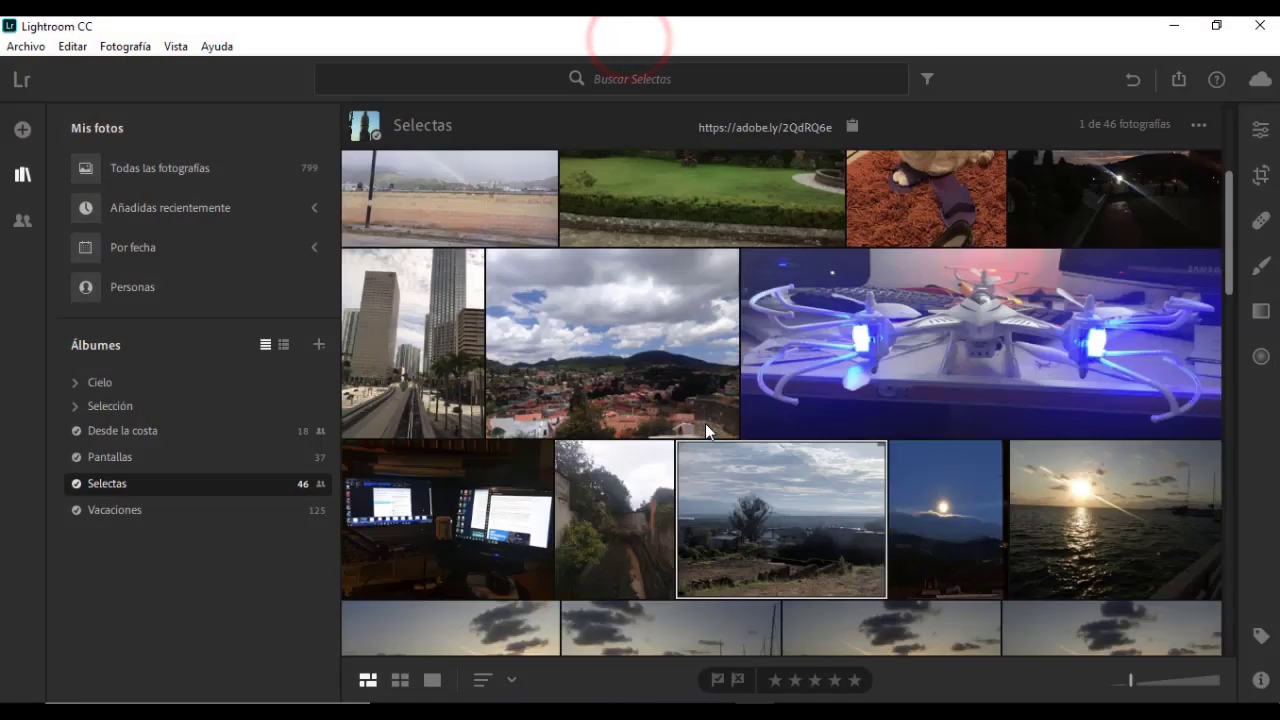
scroll(705, 423, down, 2)
scroll(705, 423, down, 2)
scroll(705, 423, up, 4)
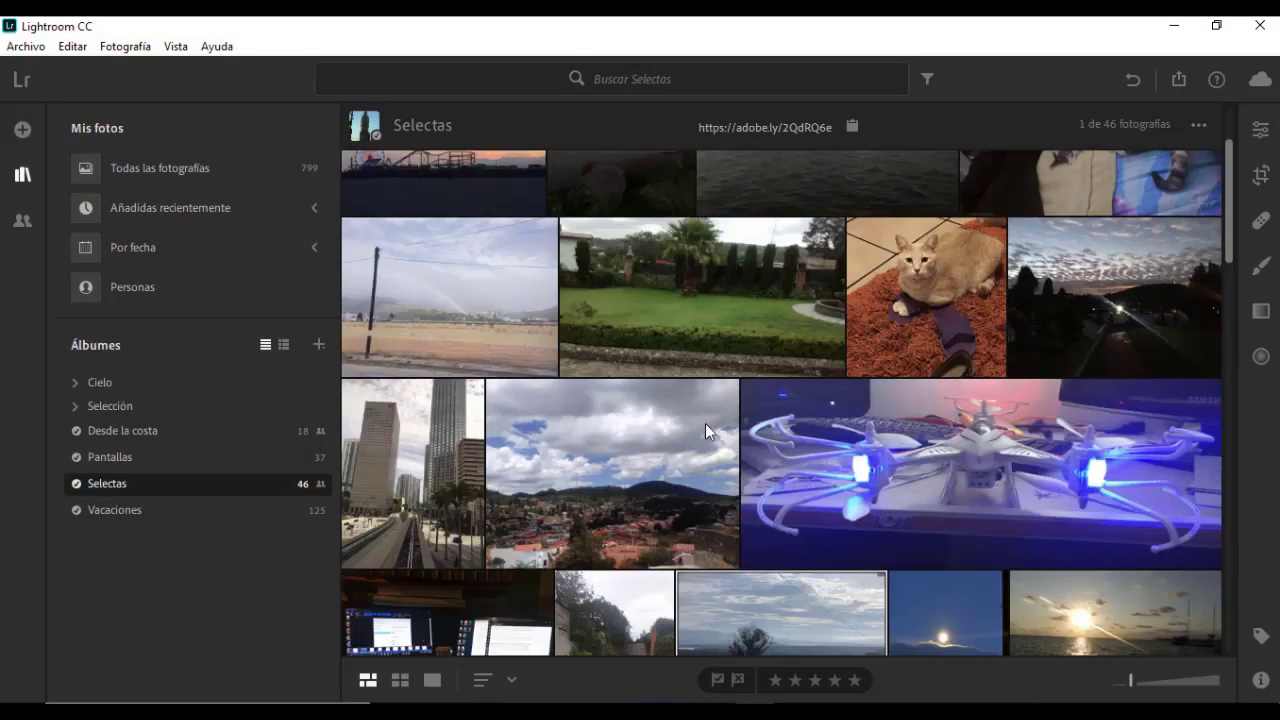
scroll(705, 423, up, 2)
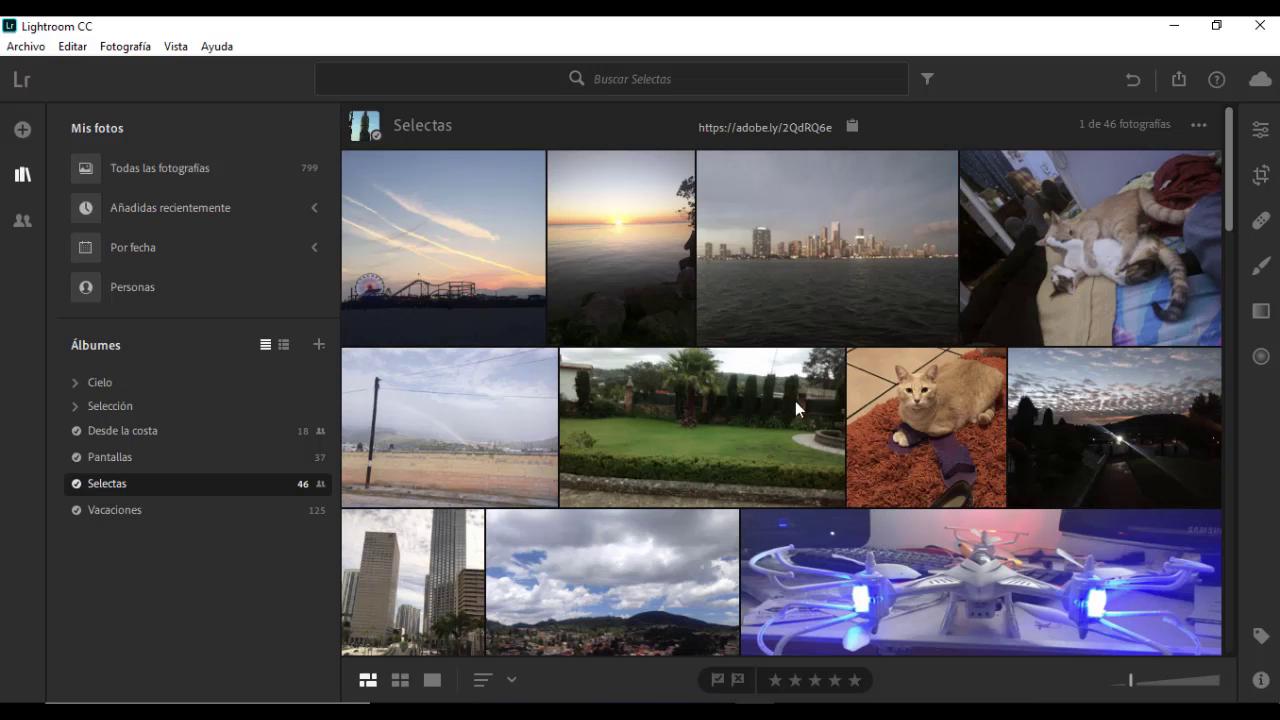
- Open the city skyline photo in single-photo view, check the extra options menu, and show its Edit adjustments
double_click(766, 228)
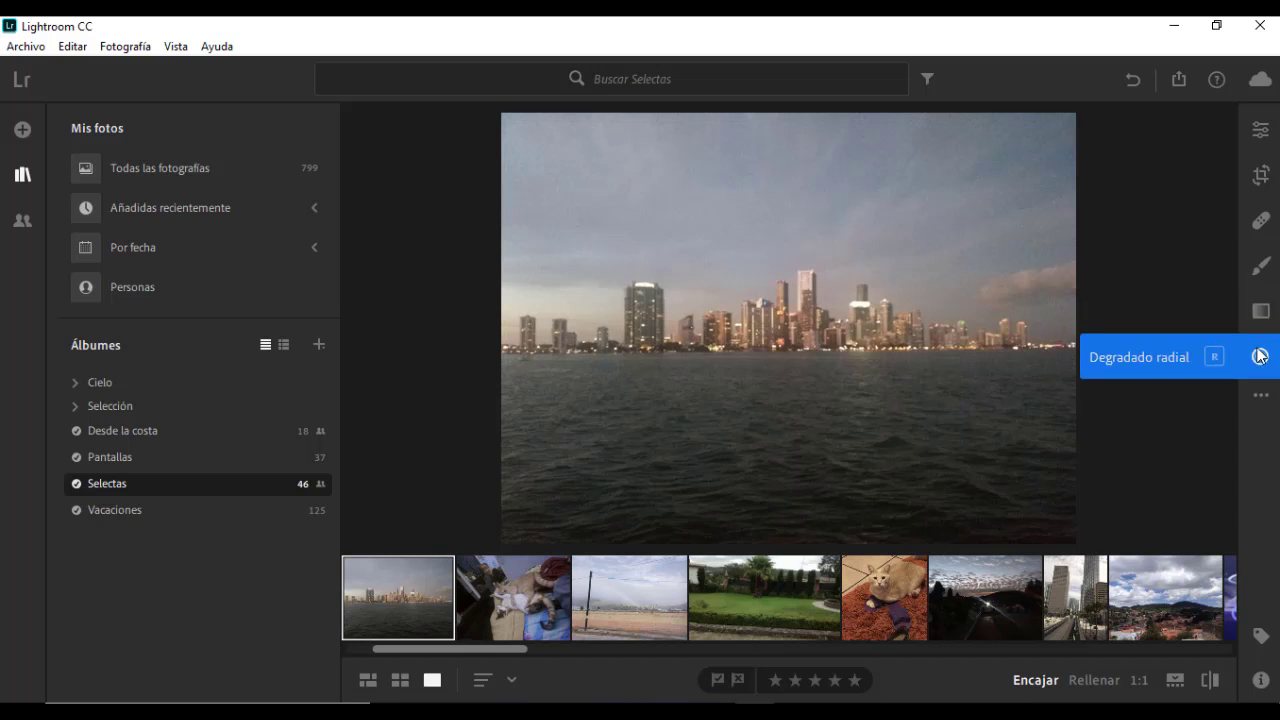
click(1260, 396)
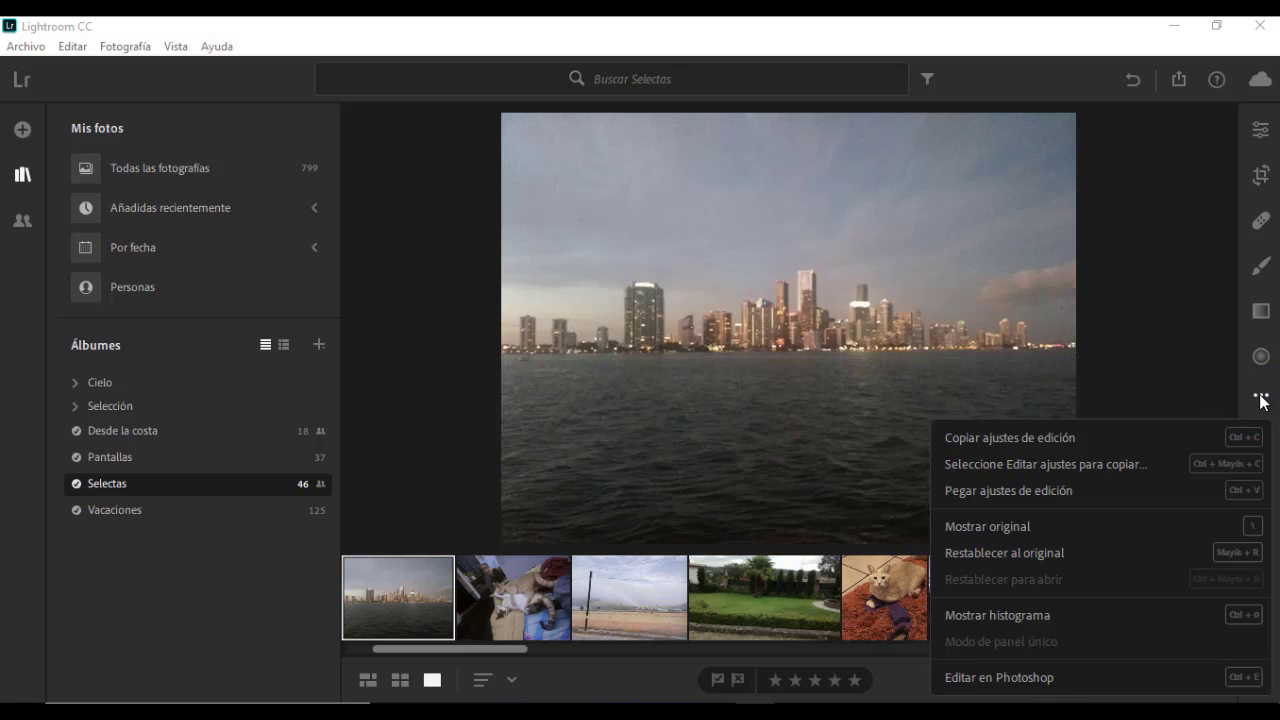
key(Escape)
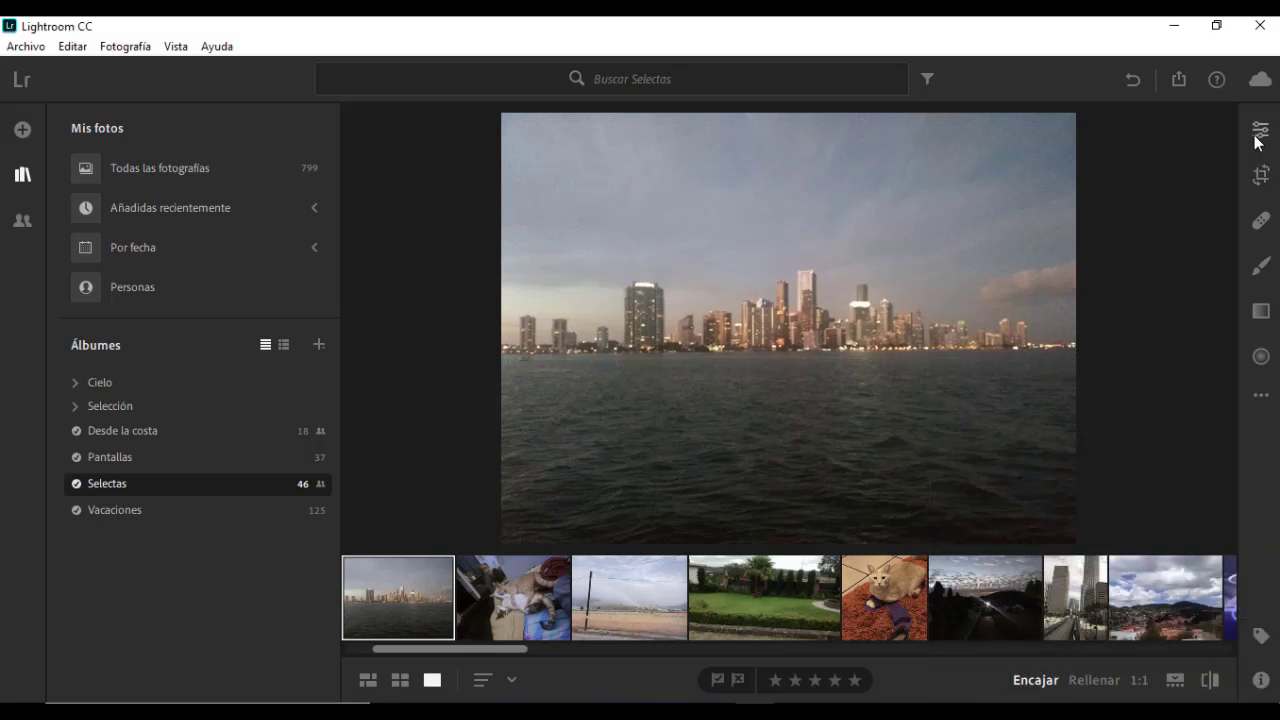
click(1259, 131)
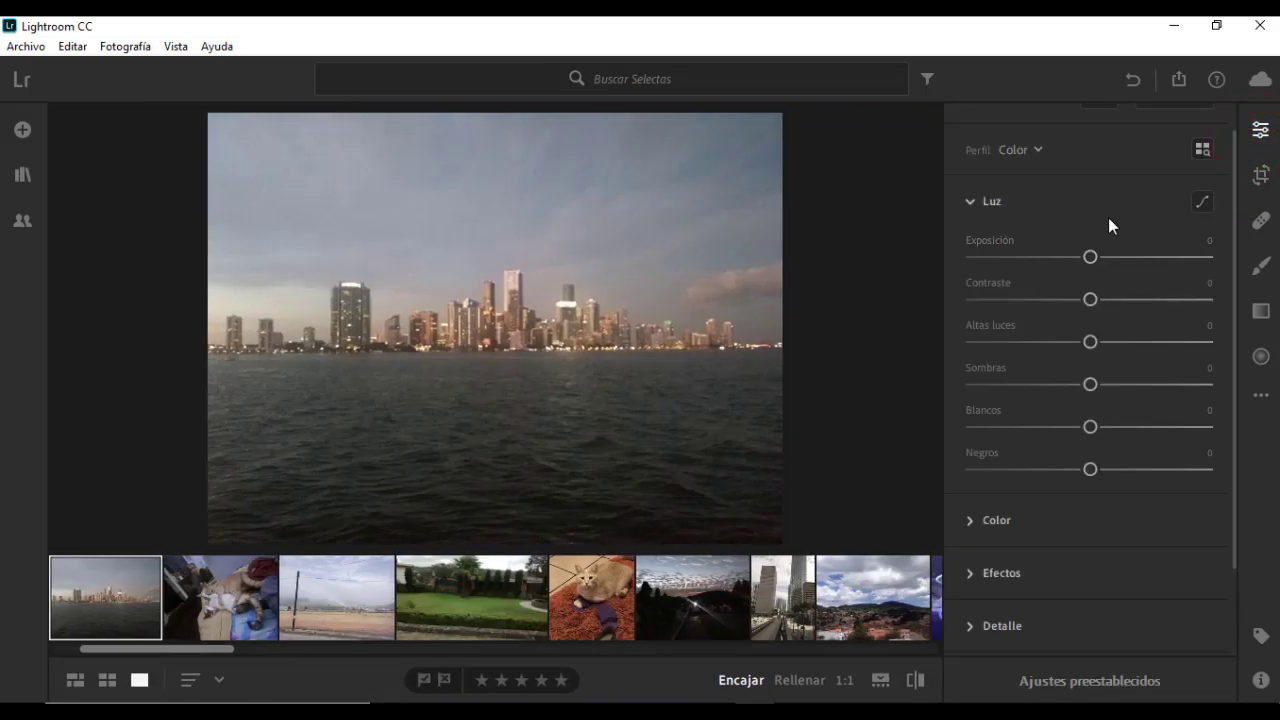
- Look through the Luz and Color sections, then apply Auto to brighten the skyline's sky and water
click(969, 201)
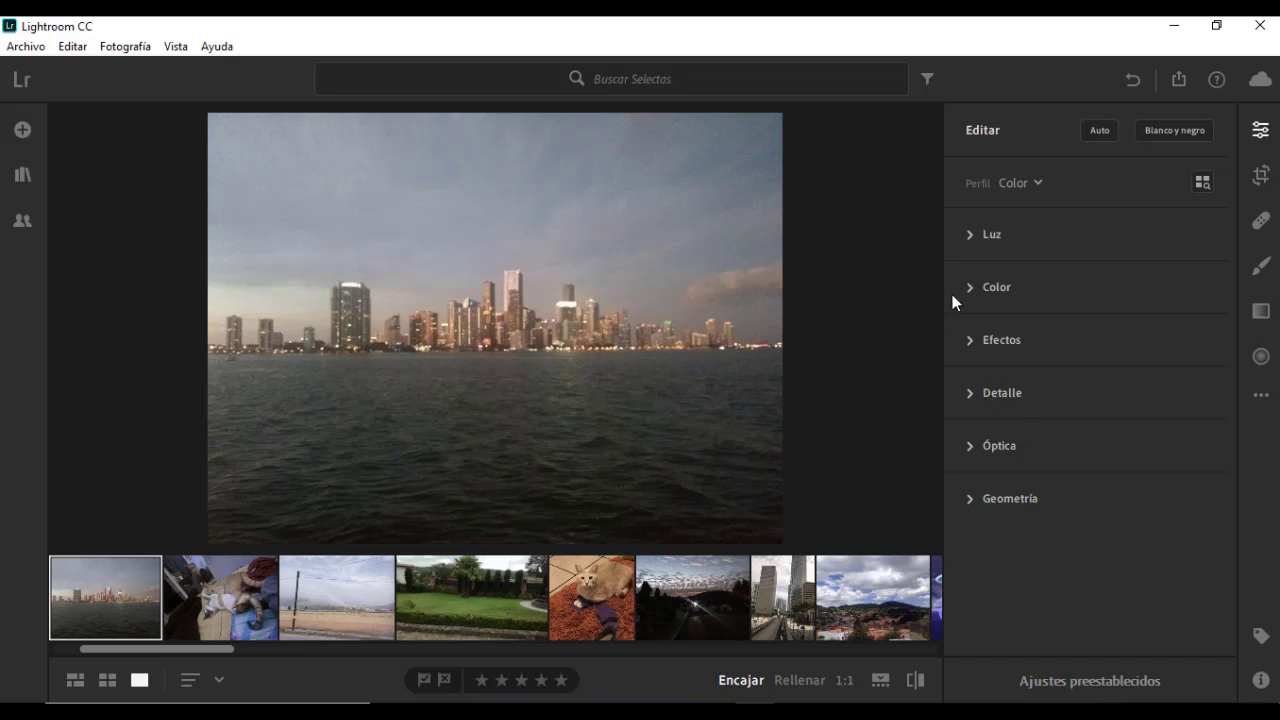
click(967, 247)
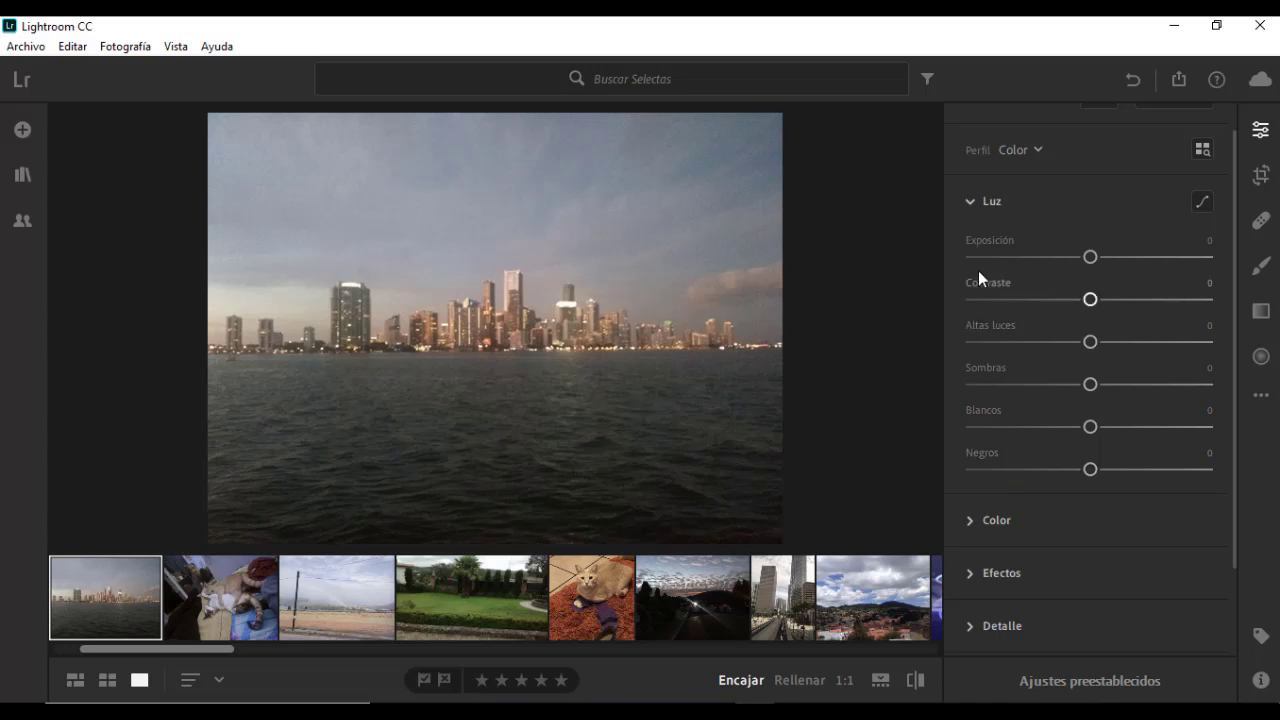
click(972, 199)
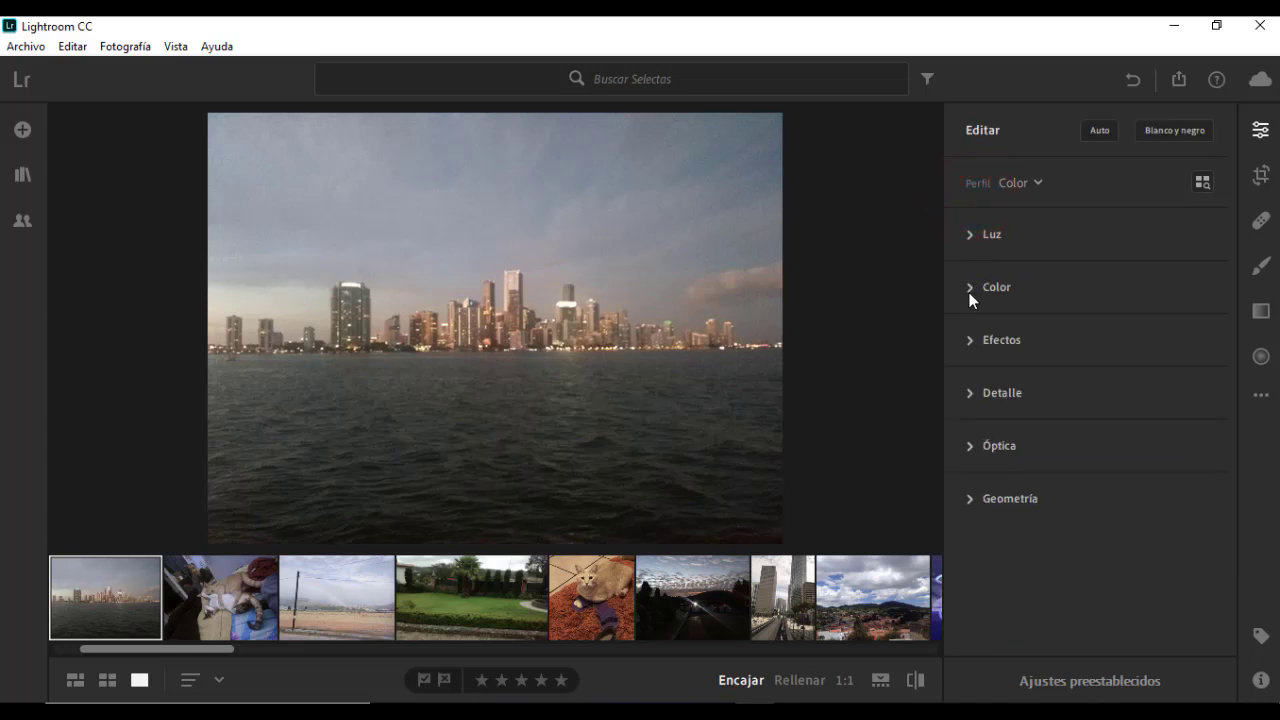
click(970, 290)
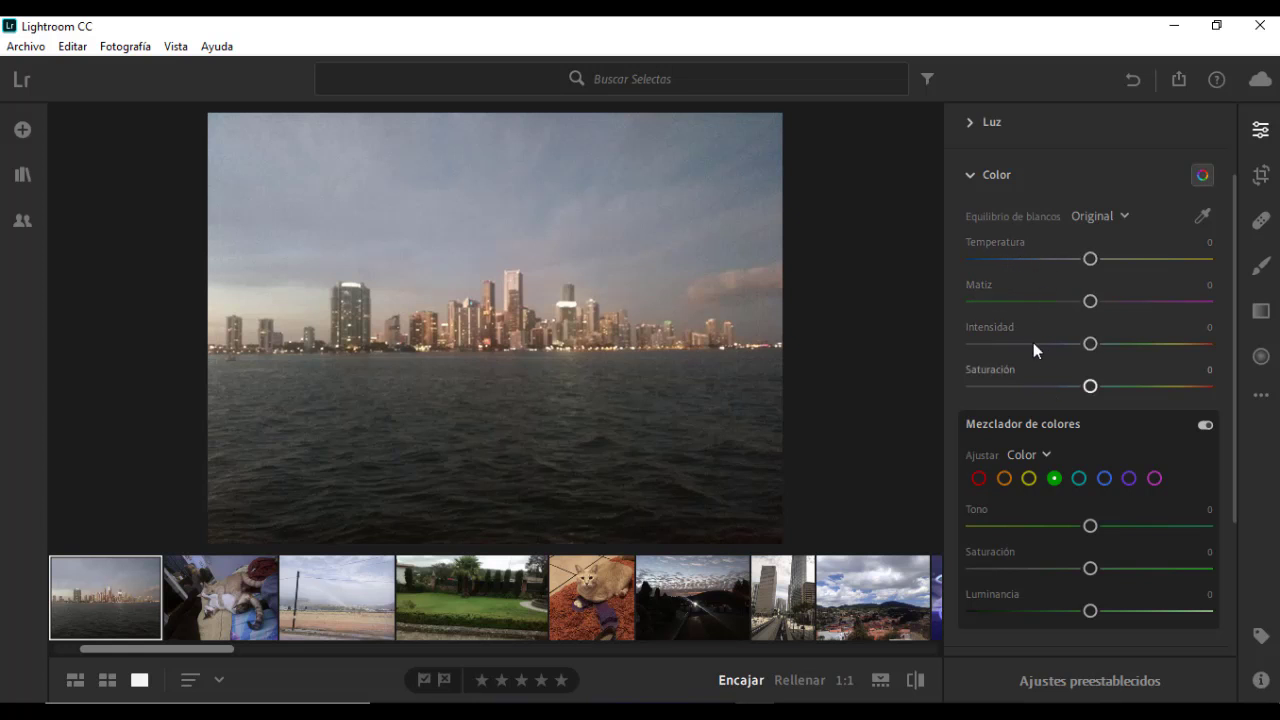
click(972, 176)
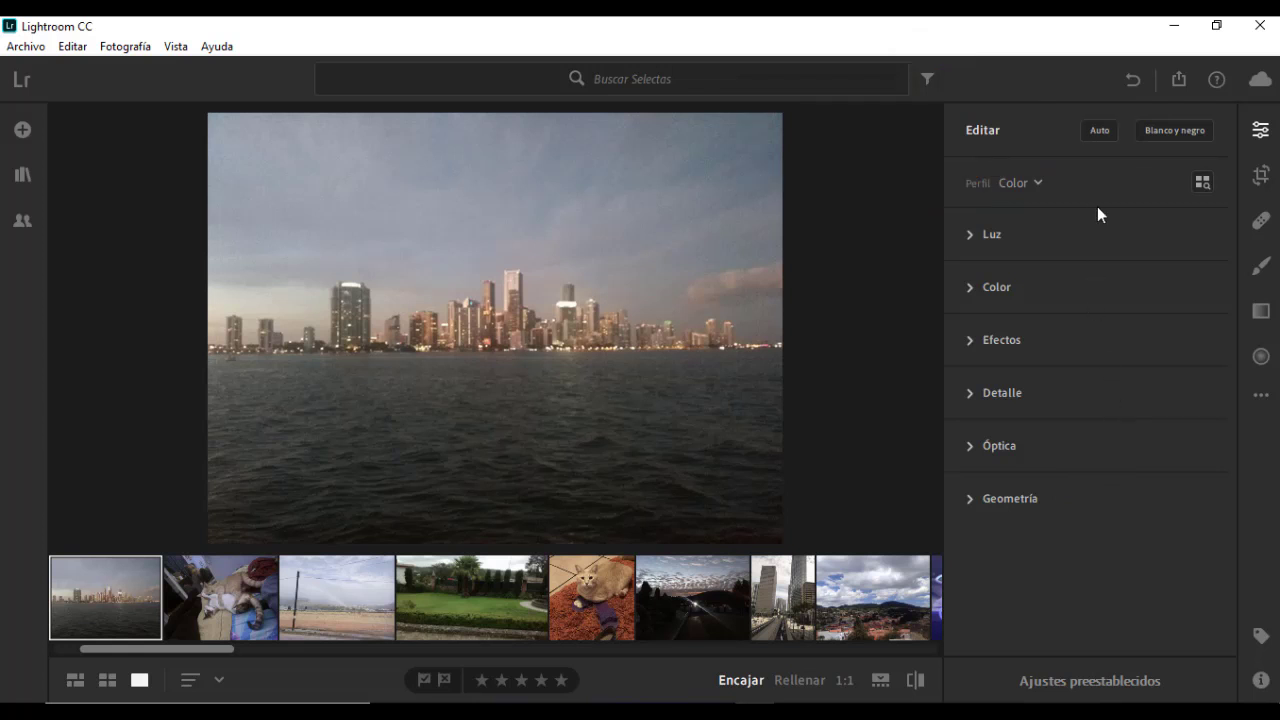
click(1102, 134)
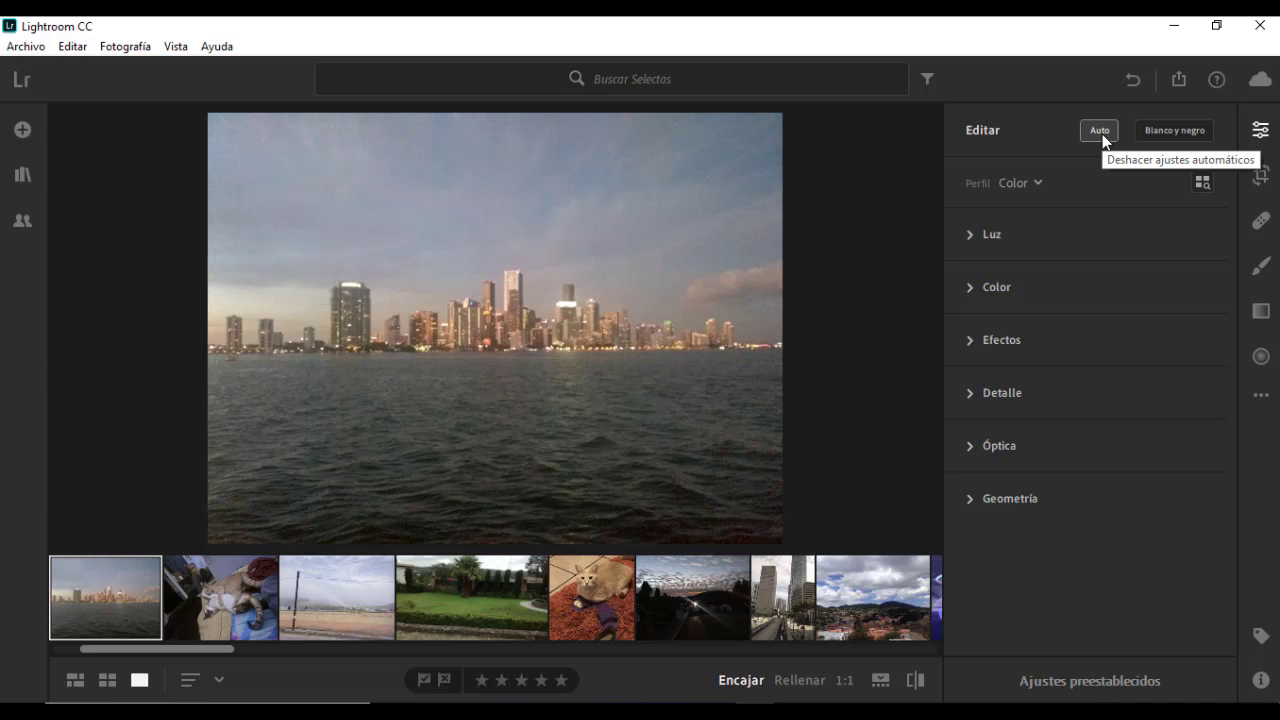
- Toggle Blanco y negro on and off, then preview Monocromo in the Perfil list
click(1156, 131)
click(1156, 131)
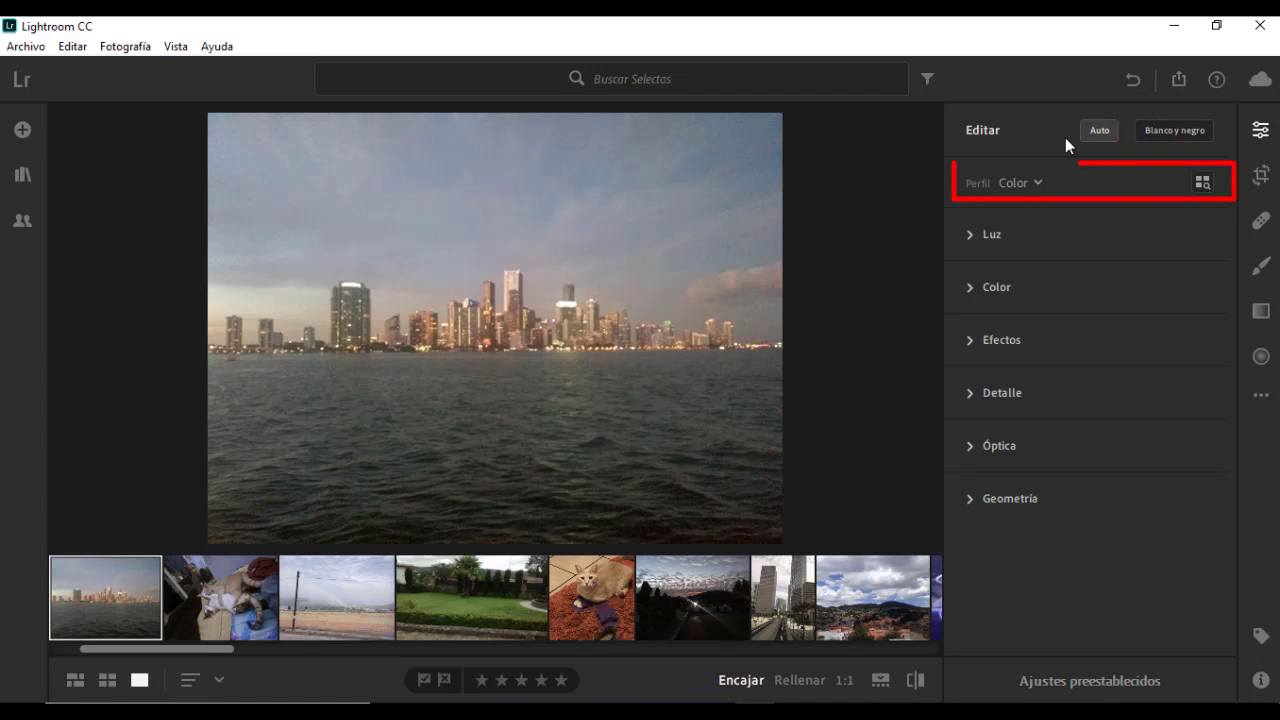
click(1038, 182)
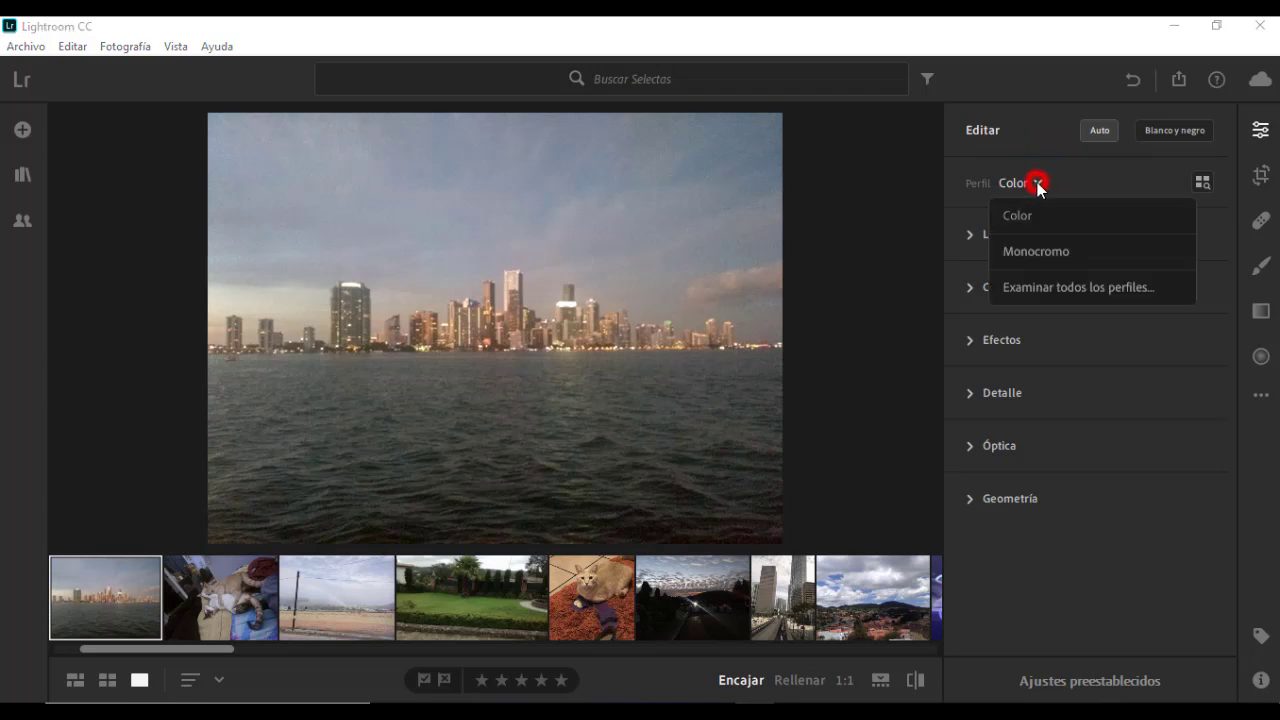
click(1081, 248)
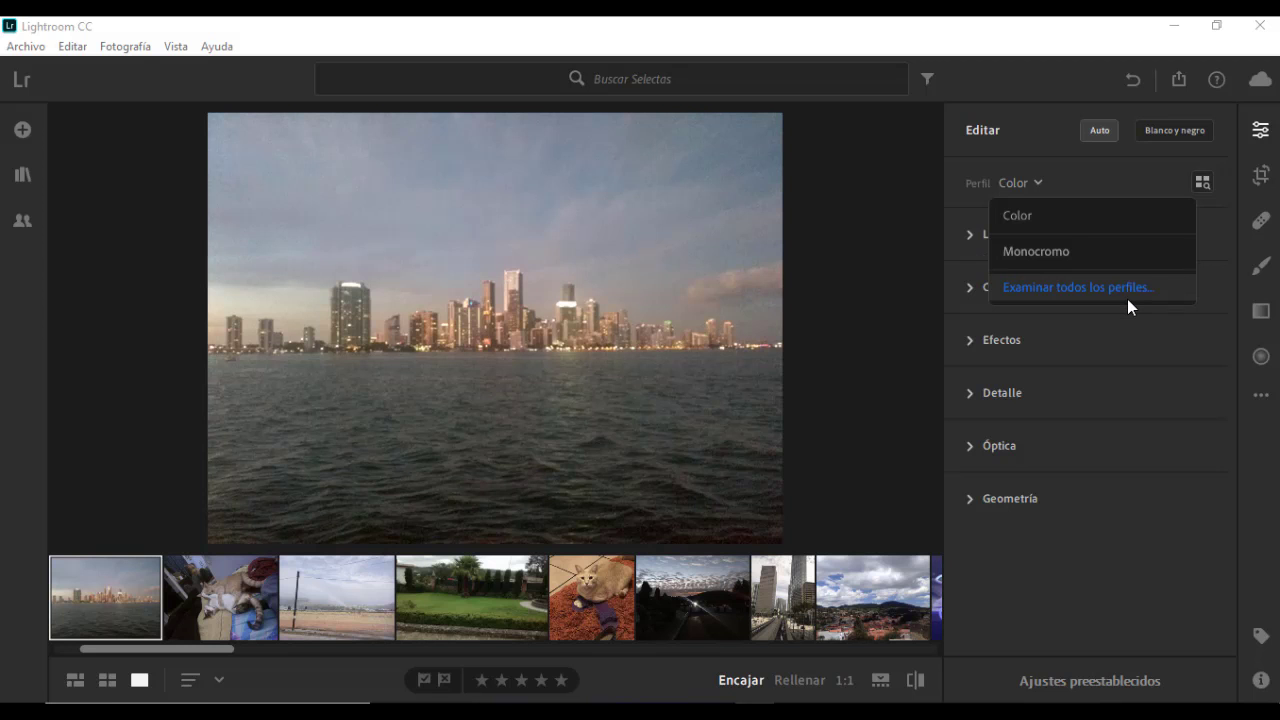
- In the profile browser, preview Artístico 07, 04, 02 and 01, then expand the Moderno group
click(1203, 183)
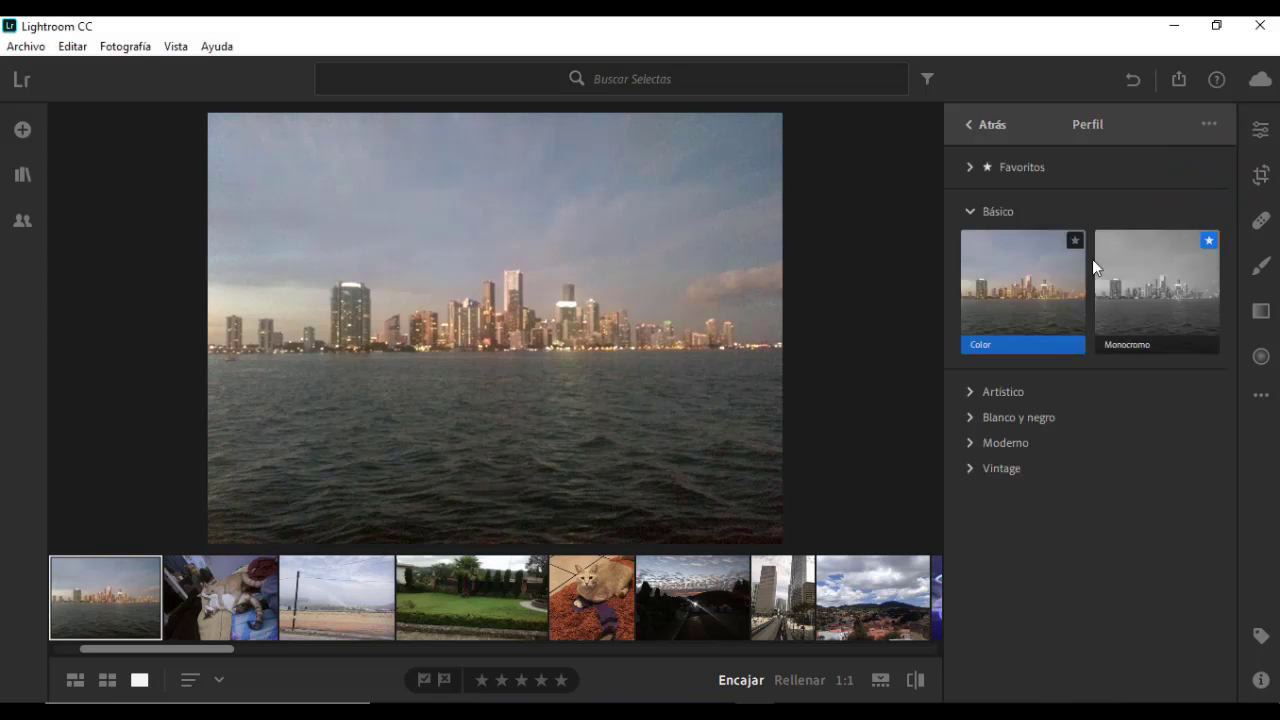
click(973, 392)
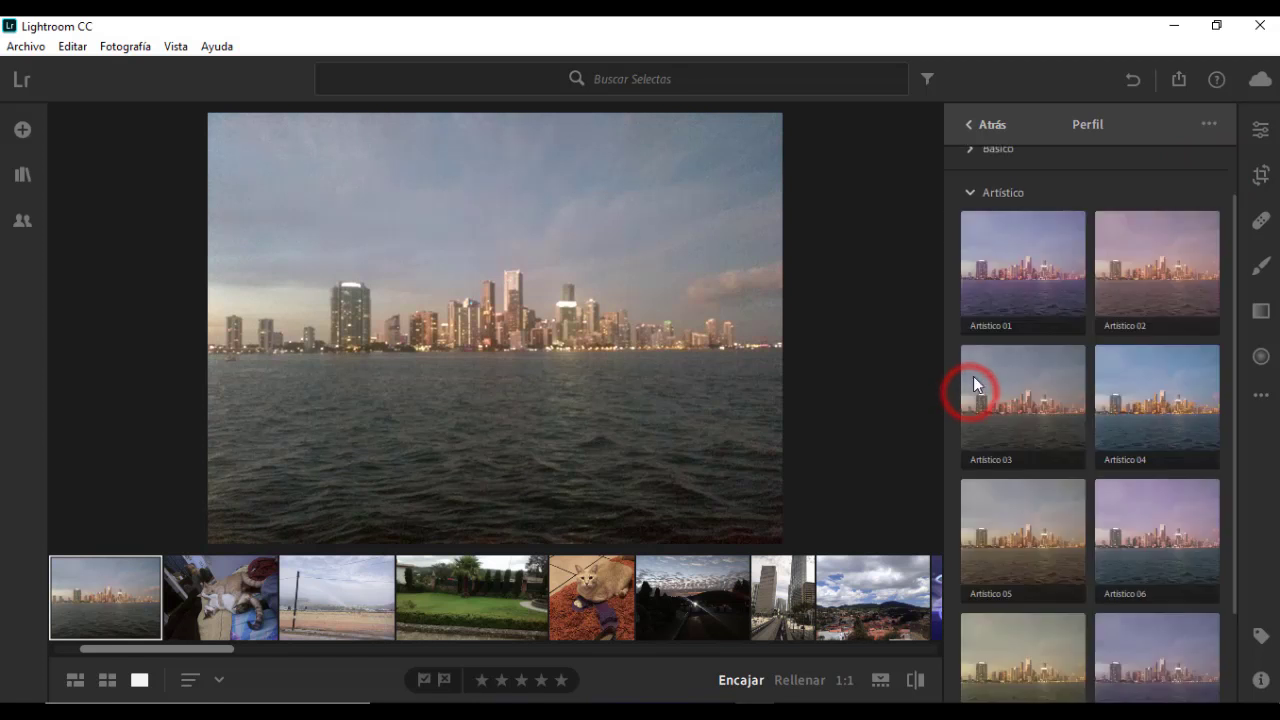
scroll(1020, 400, down, 1)
scroll(1020, 399, down, 1)
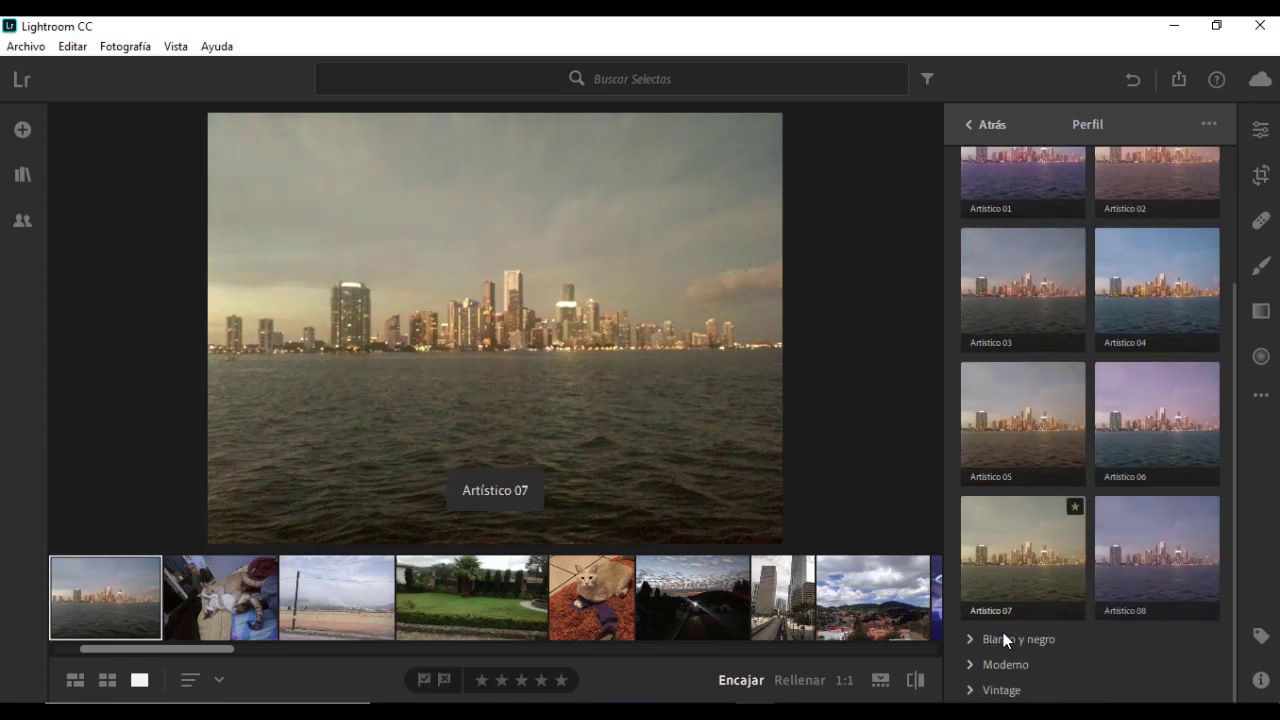
click(1035, 531)
scroll(1033, 502, up, 1)
scroll(1033, 502, up, 1)
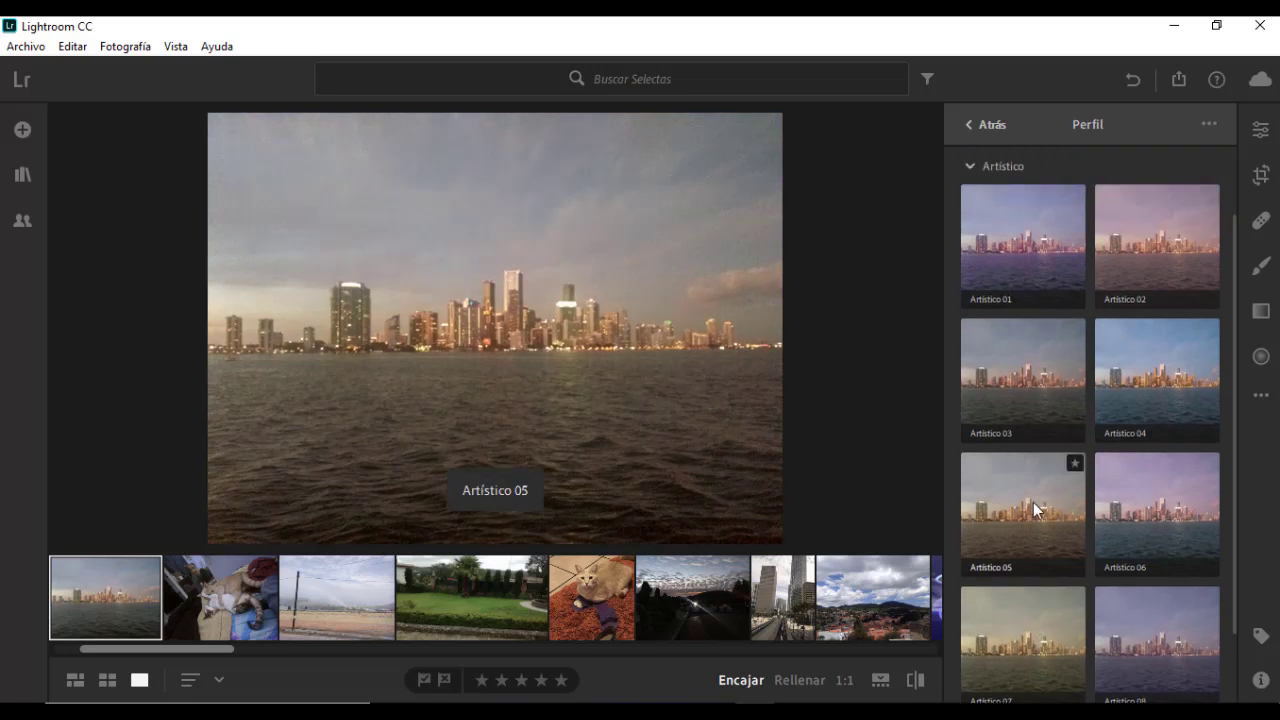
click(1120, 448)
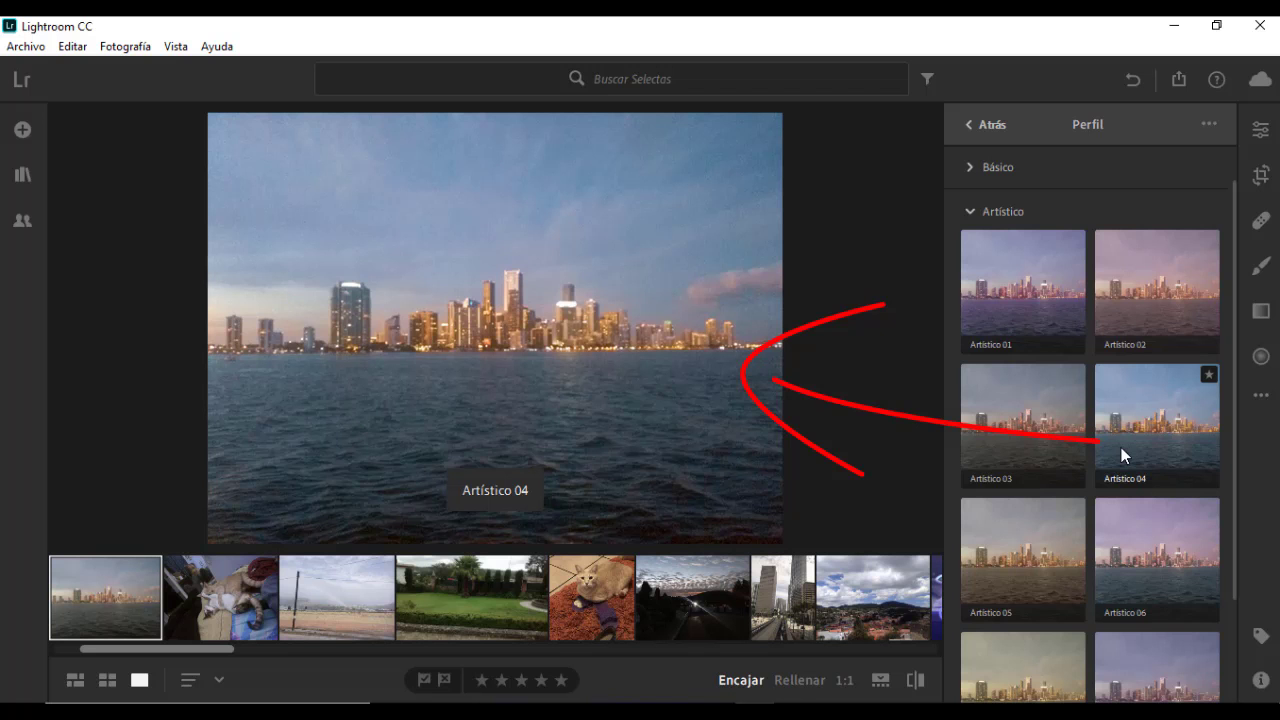
click(1141, 290)
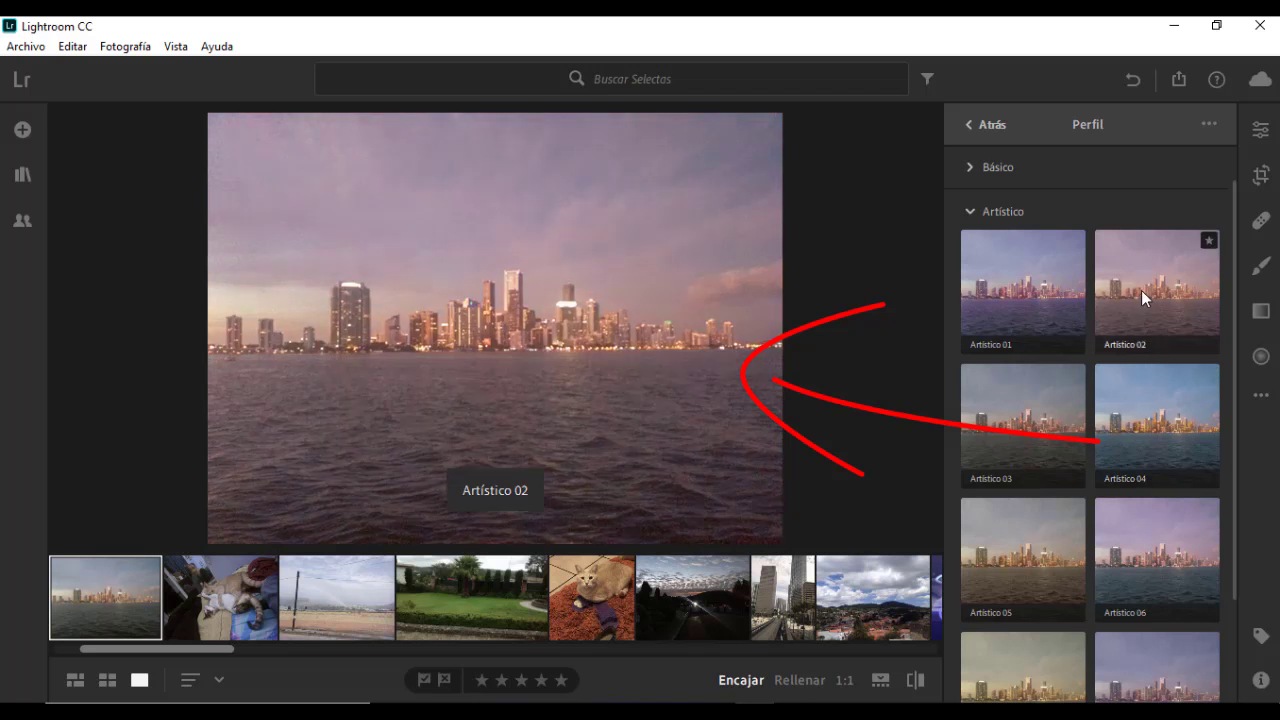
click(1028, 281)
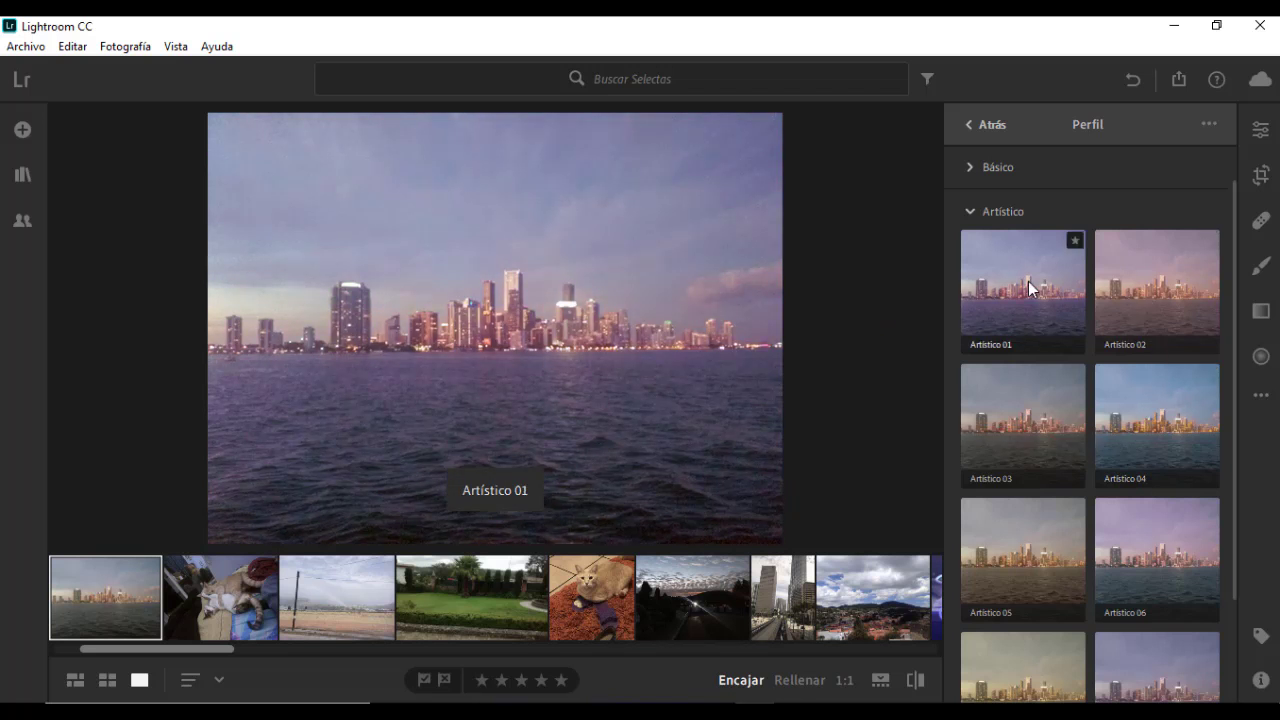
scroll(1045, 480, down, 2)
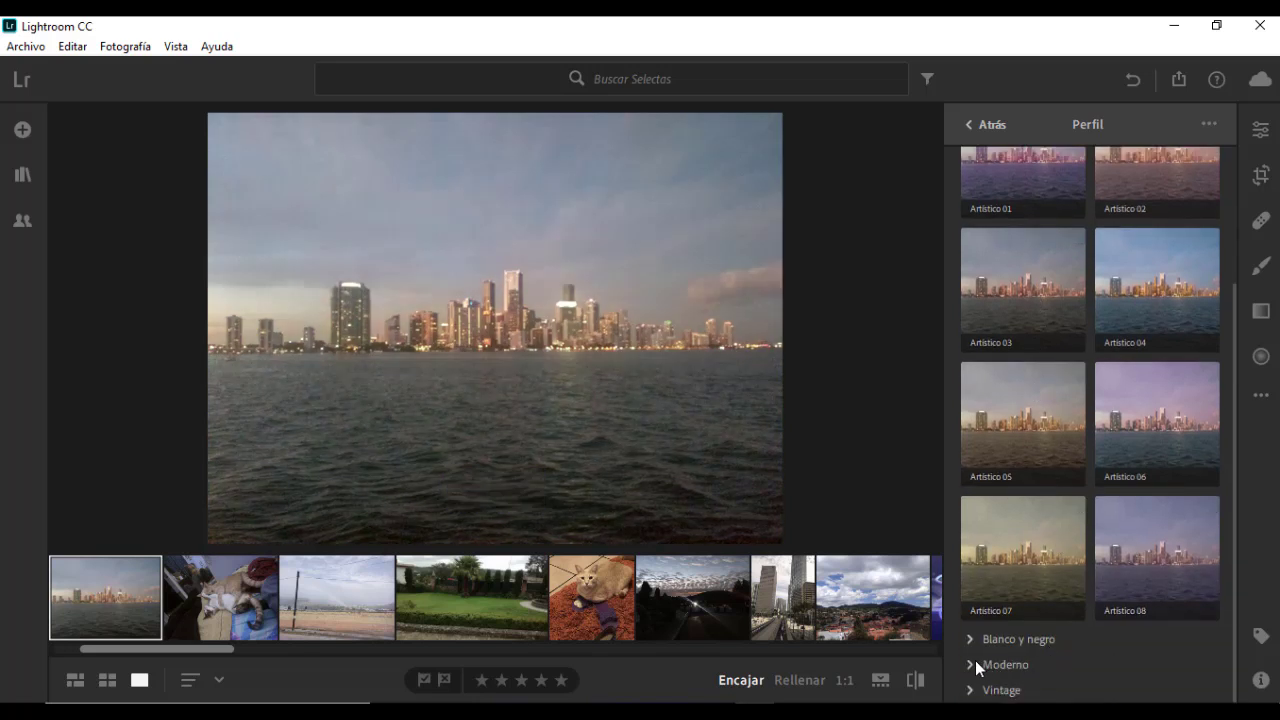
click(975, 664)
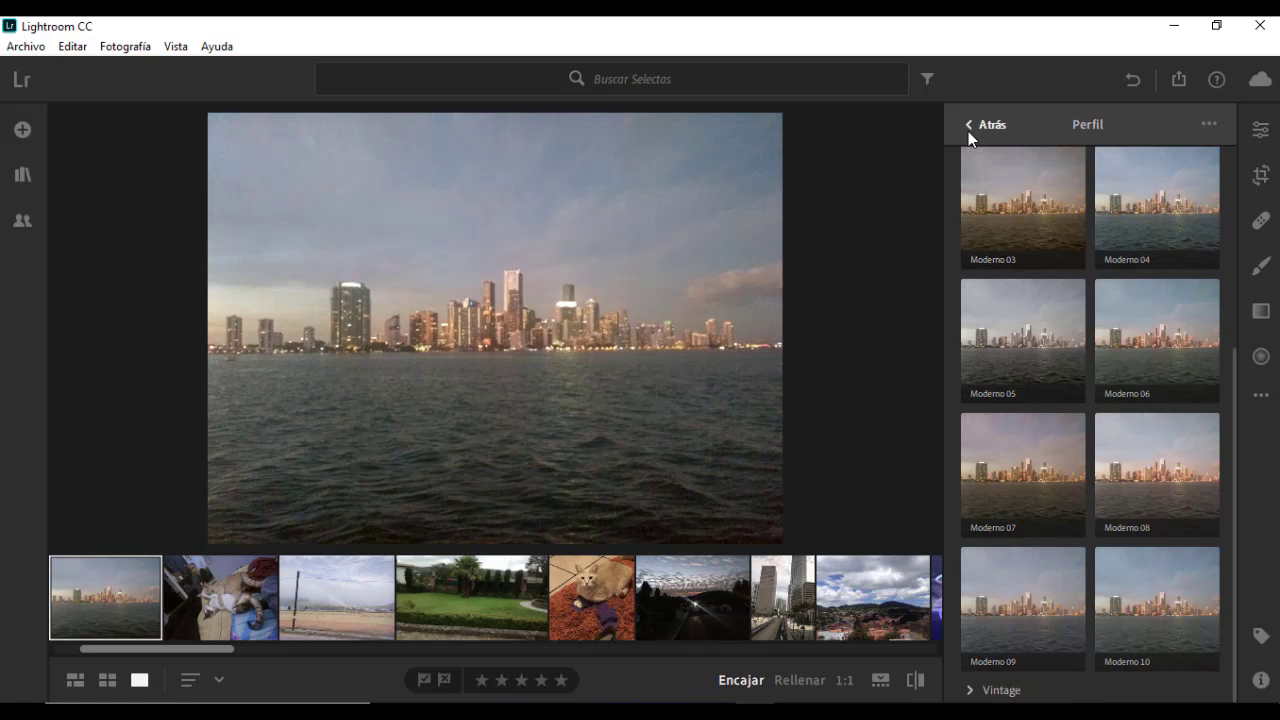
- Leave the profile browser for the main adjustments and expand the Color and Efectos sections
click(968, 126)
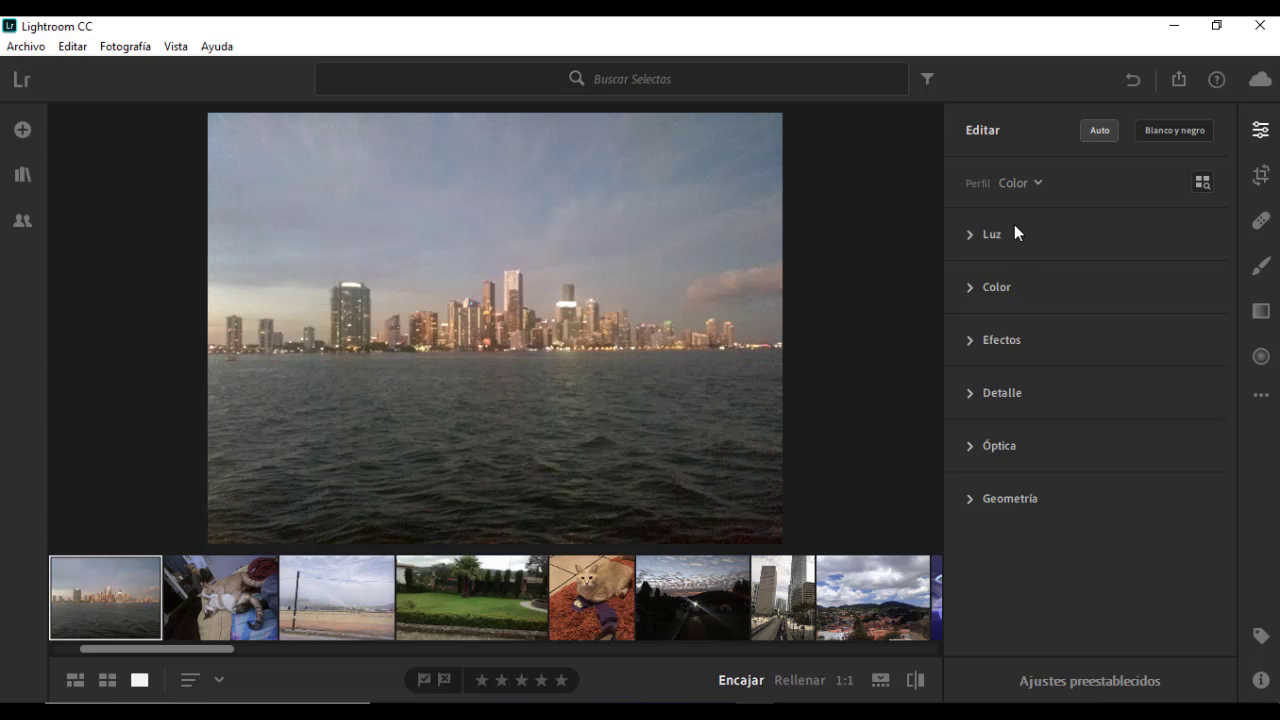
click(971, 289)
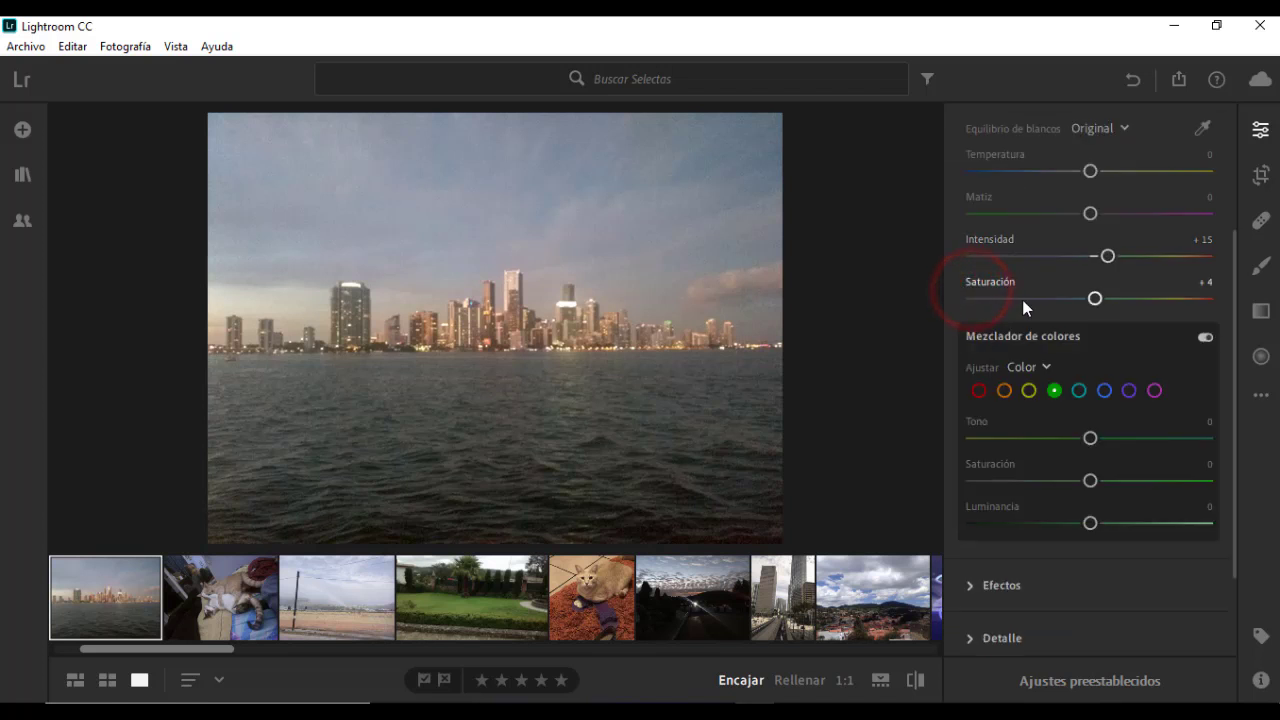
scroll(1024, 360, down, 2)
click(970, 466)
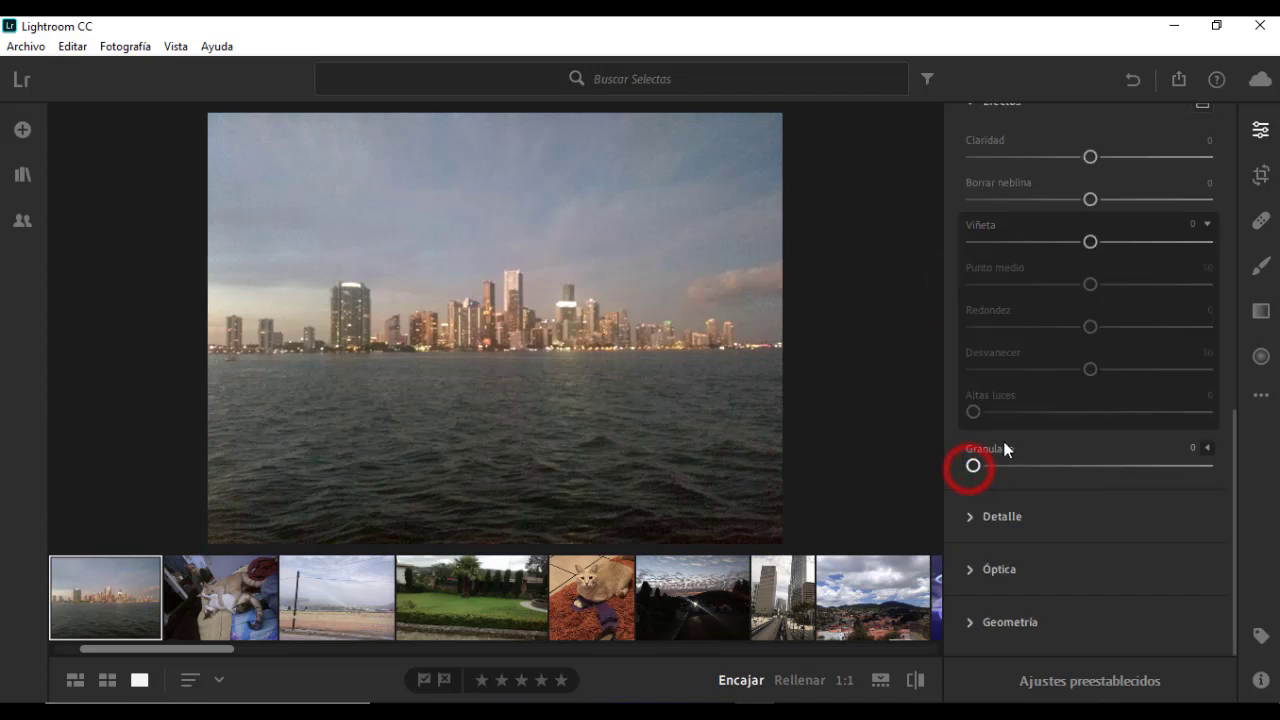
- Load the hillside landscape photo with the lone tree from the filmstrip
scroll(1020, 480, up, 3)
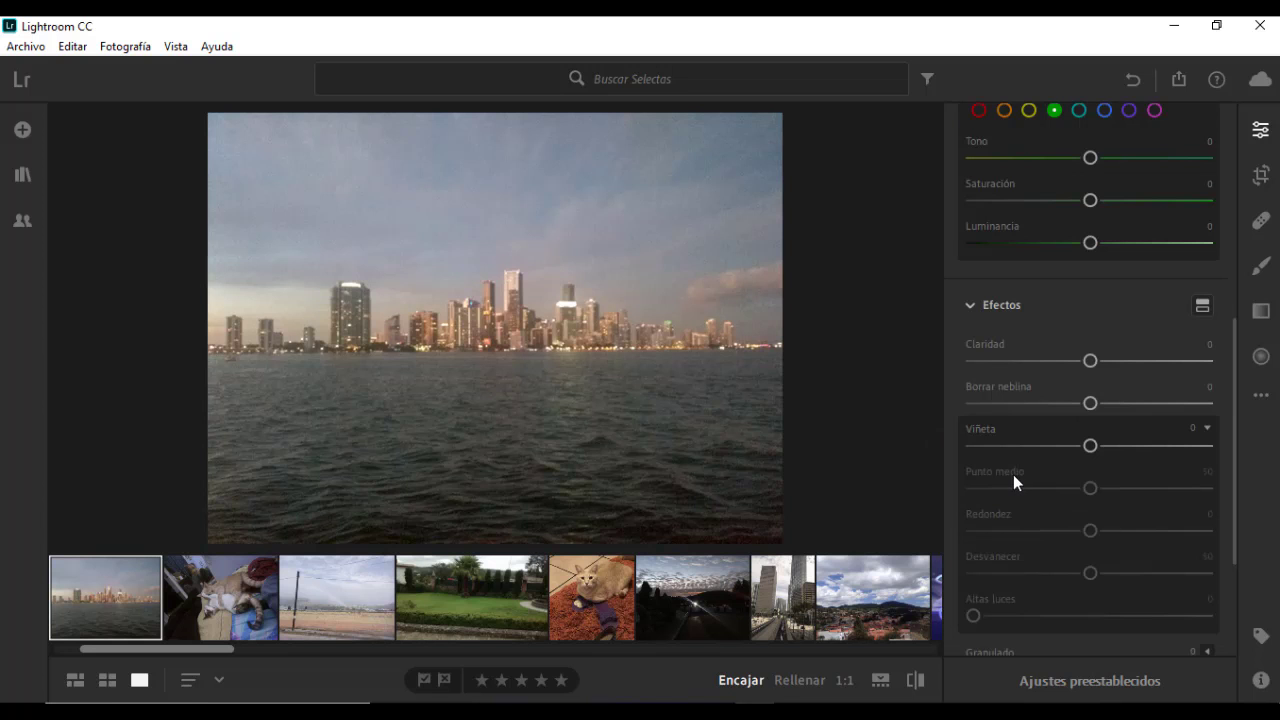
scroll(715, 598, up, 2)
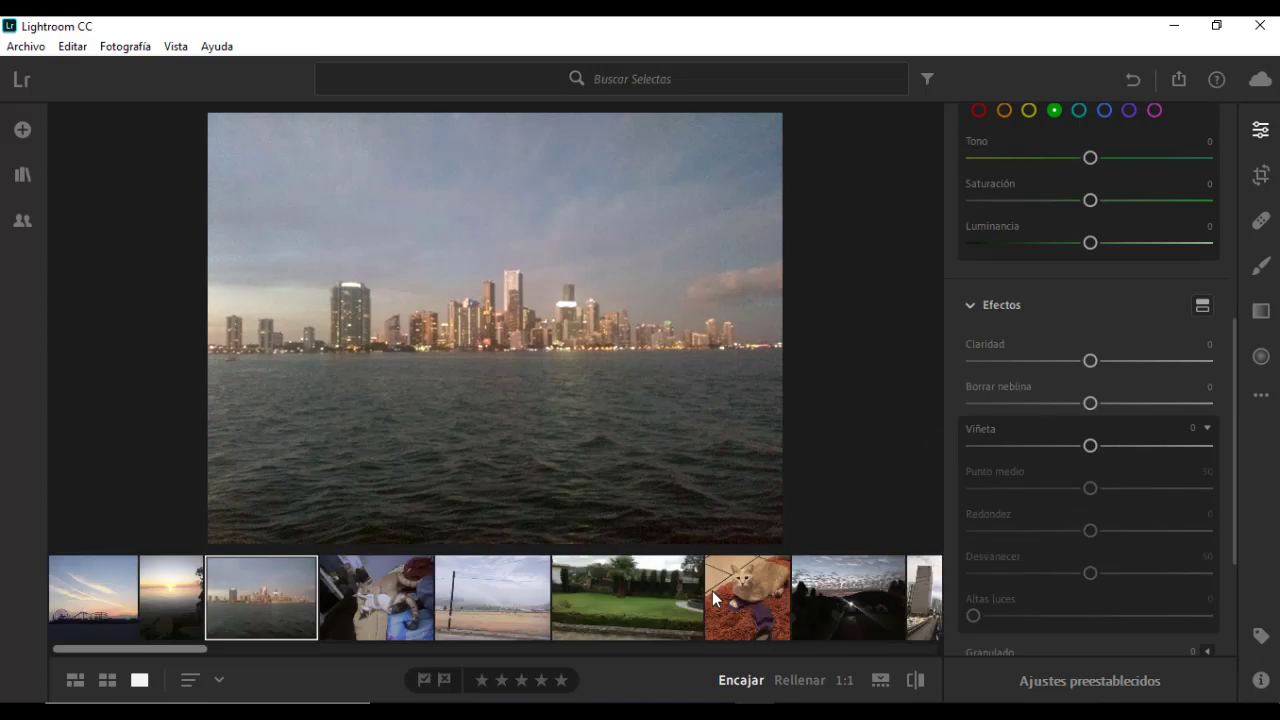
scroll(673, 597, down, 3)
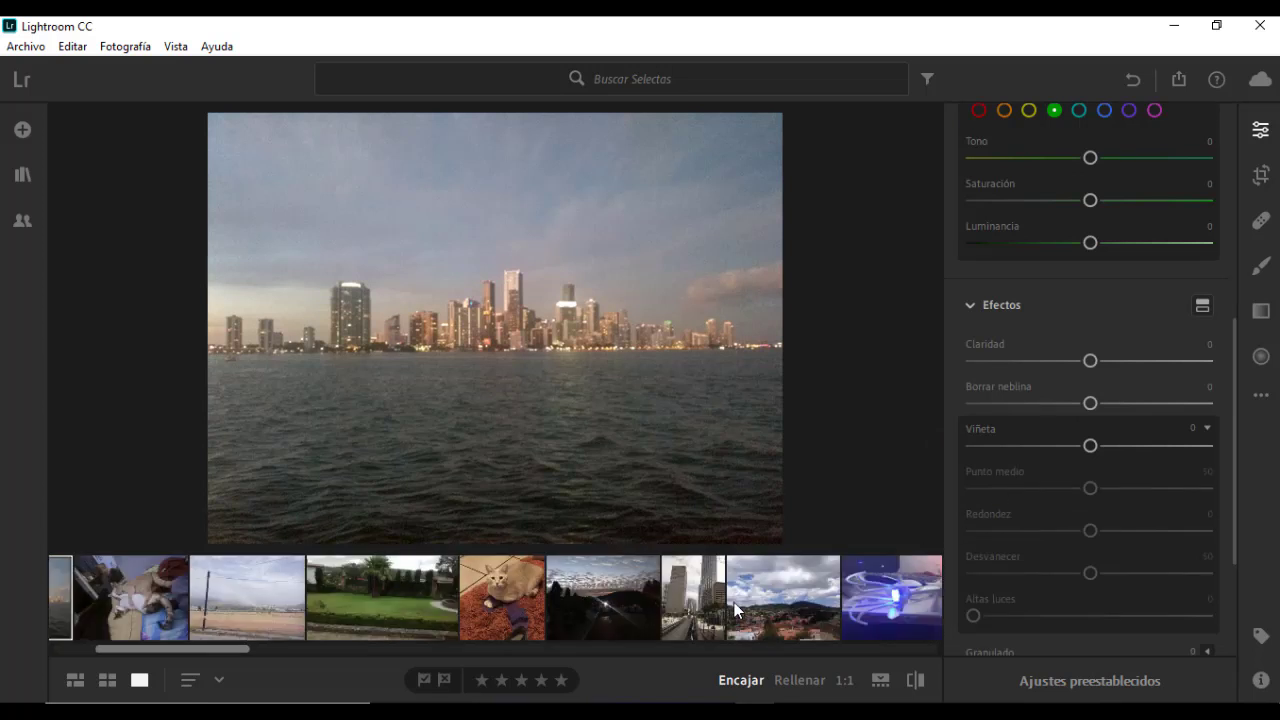
scroll(734, 602, down, 6)
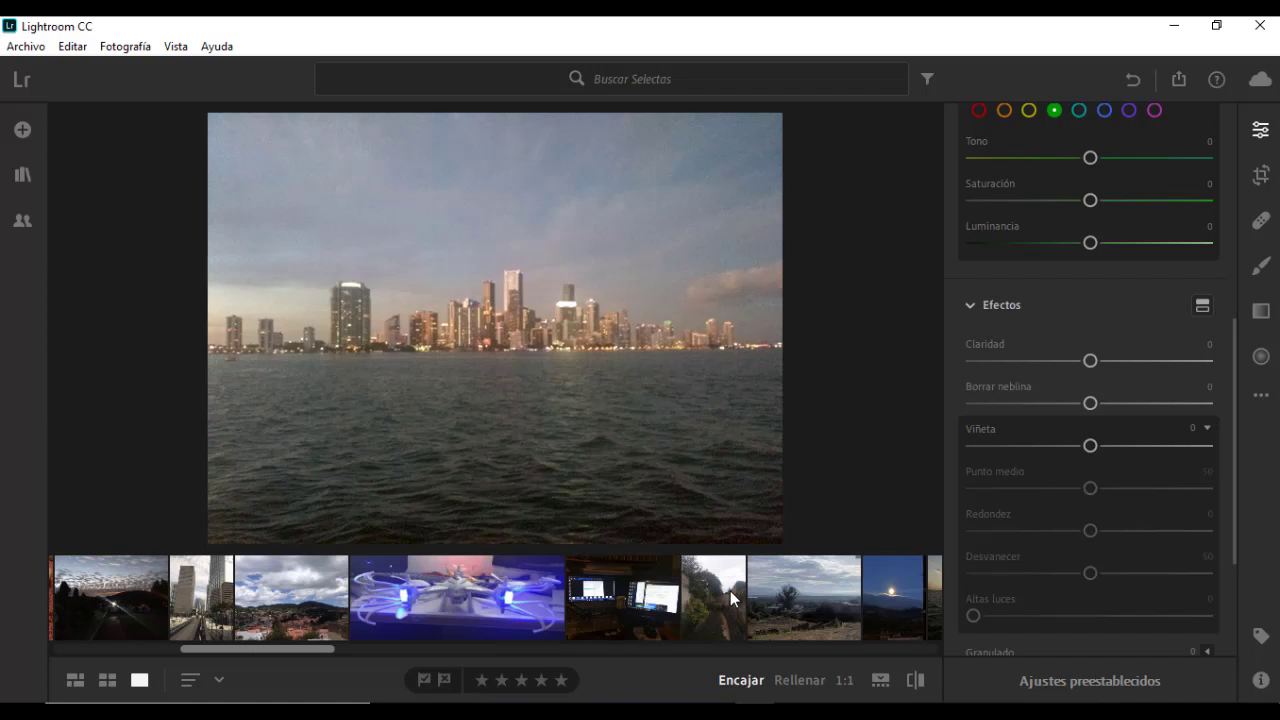
click(772, 603)
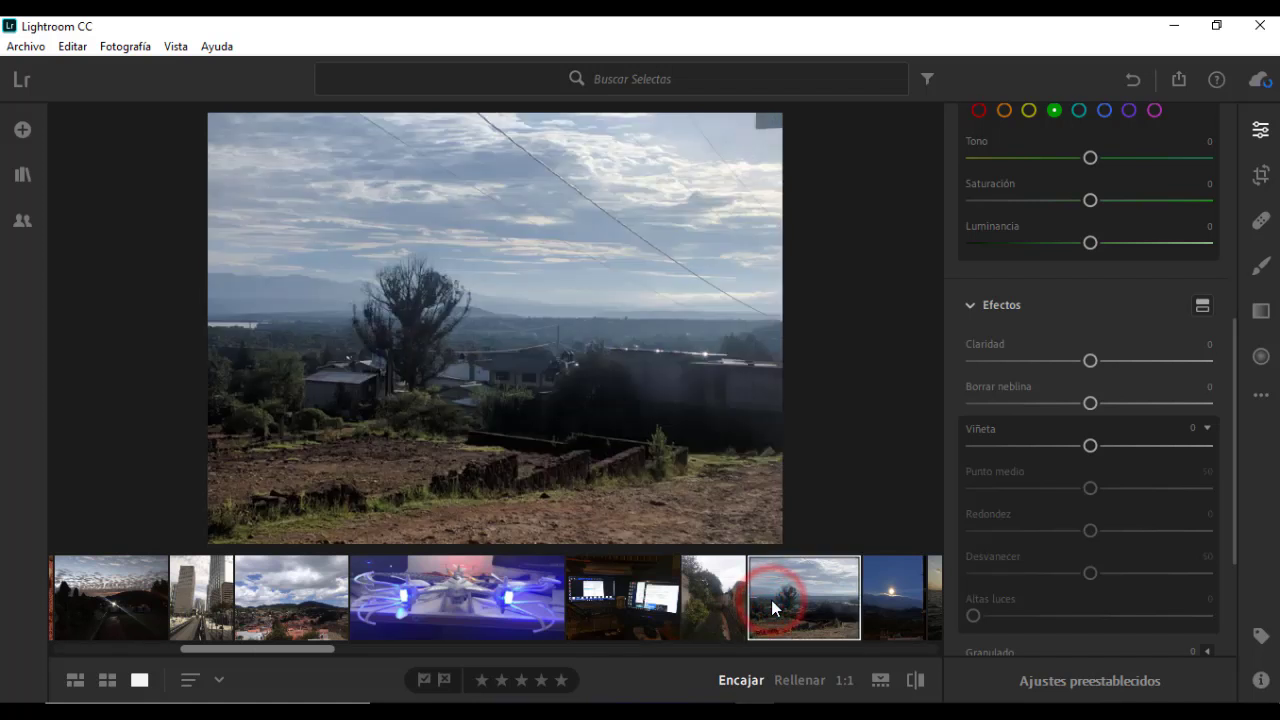
- Switch from Color to Luz and experiment with the Contraste and Exposición sliders
scroll(1004, 420, up, 5)
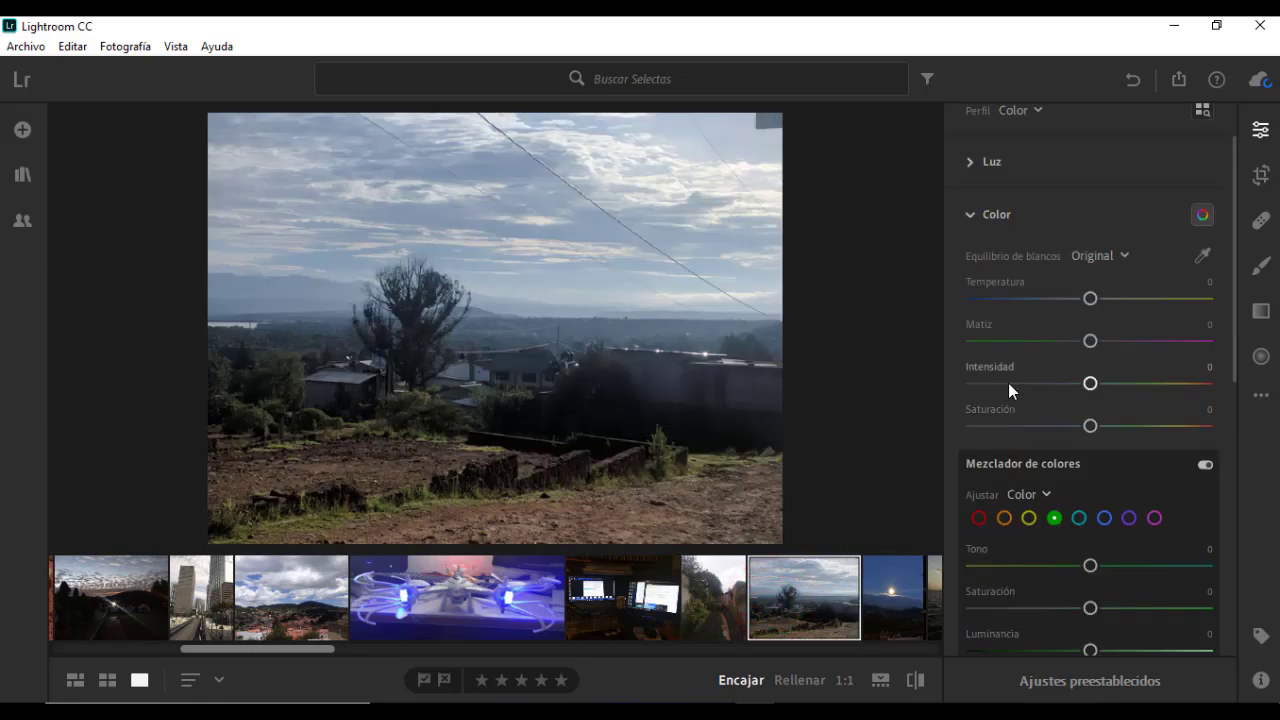
click(969, 216)
click(971, 208)
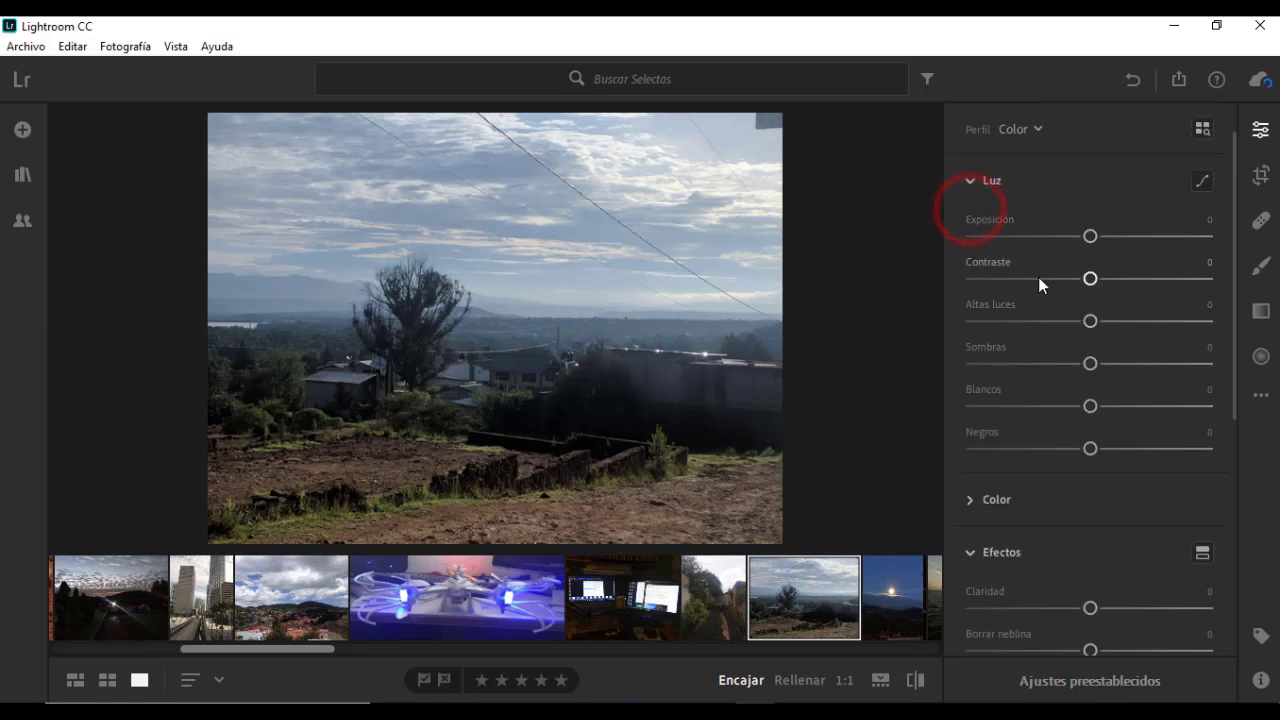
click(1091, 279)
mouse_move(1091, 279)
mouse_down()
mouse_move(1154, 279)
mouse_move(1021, 286)
mouse_move(1101, 279)
mouse_up()
mouse_move(1091, 236)
mouse_down()
mouse_move(1141, 240)
mouse_move(1109, 241)
mouse_up()
click(1101, 278)
- Reset Contraste and Exposición back to 0
double_click(1101, 279)
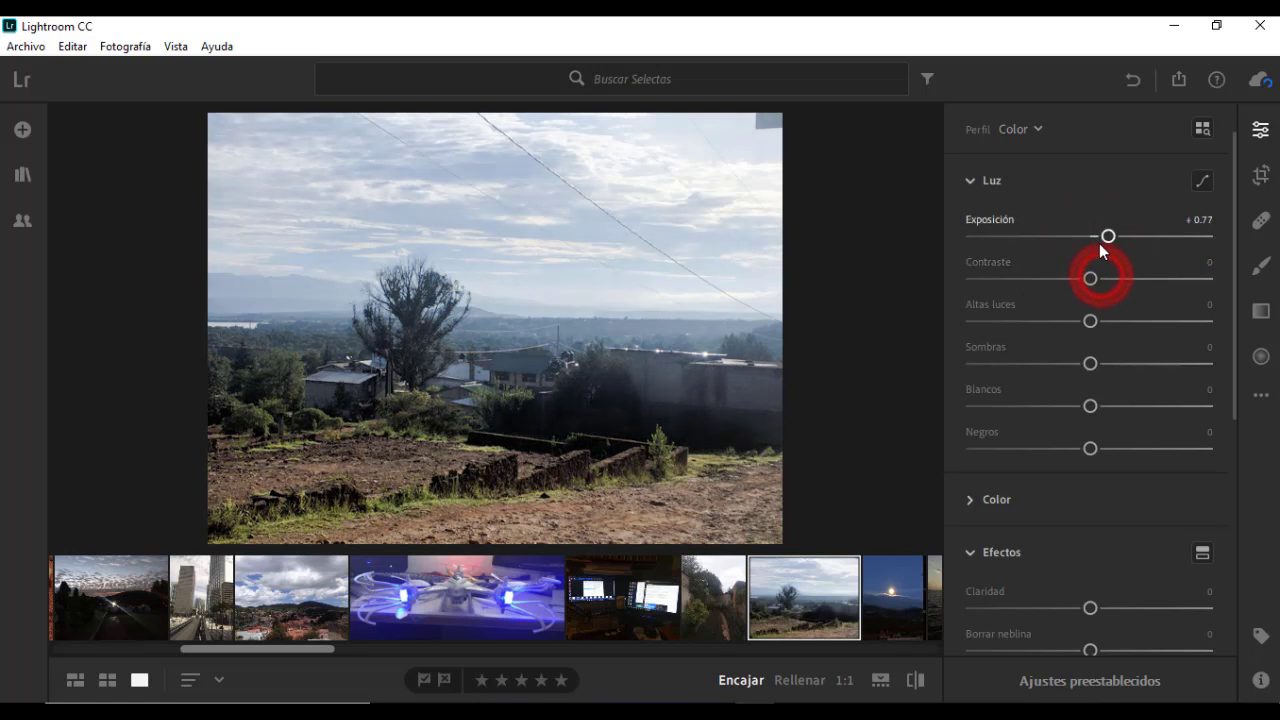
double_click(1099, 237)
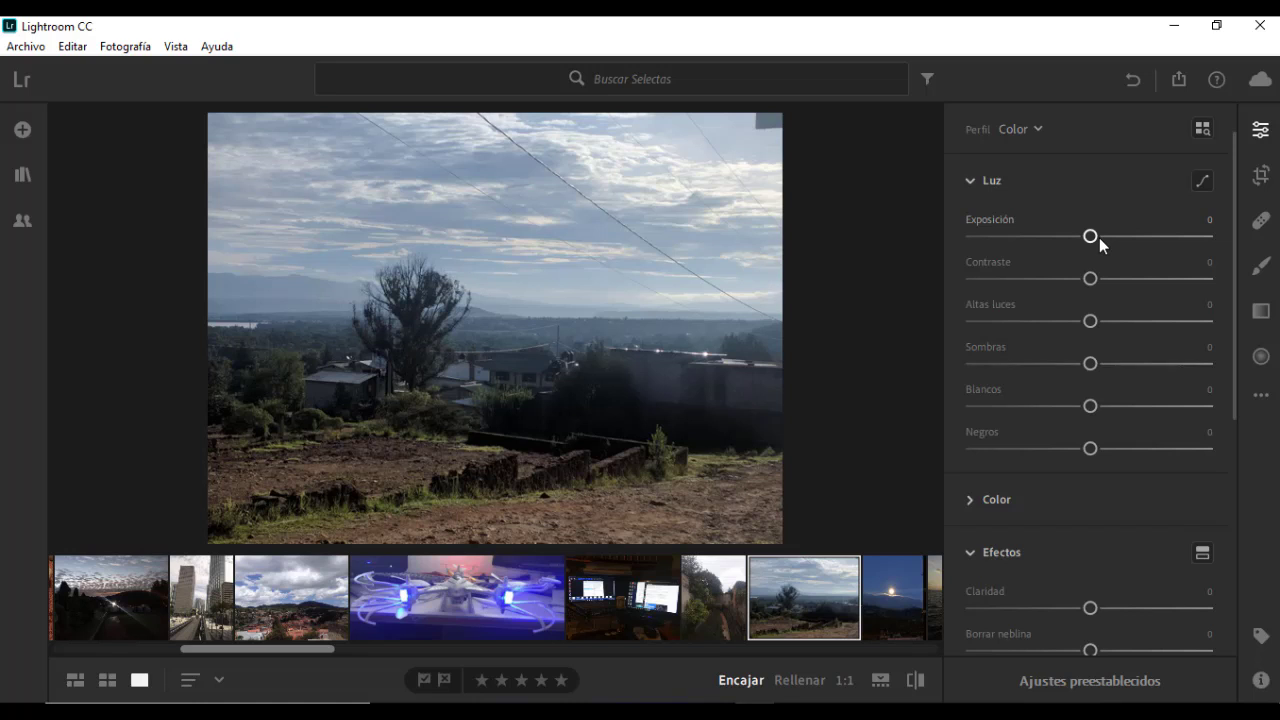
scroll(690, 604, down, 3)
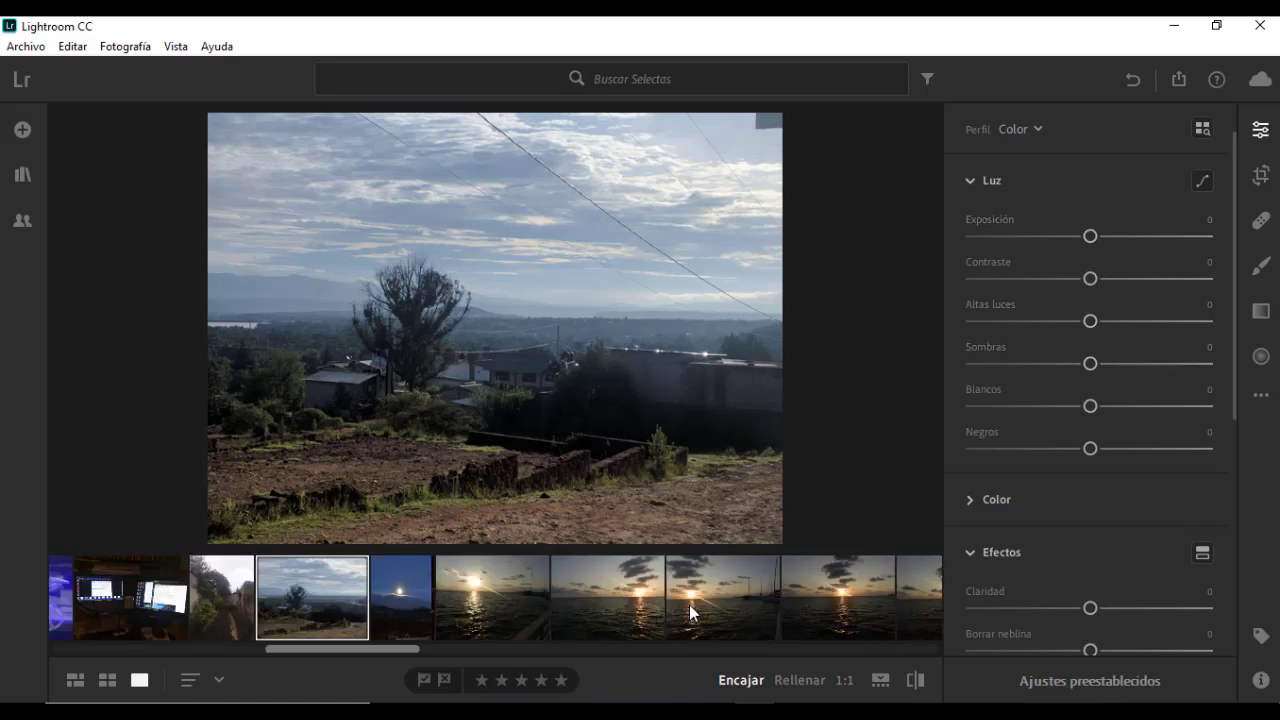
scroll(688, 606, down, 3)
scroll(686, 608, down, 3)
scroll(685, 608, down, 5)
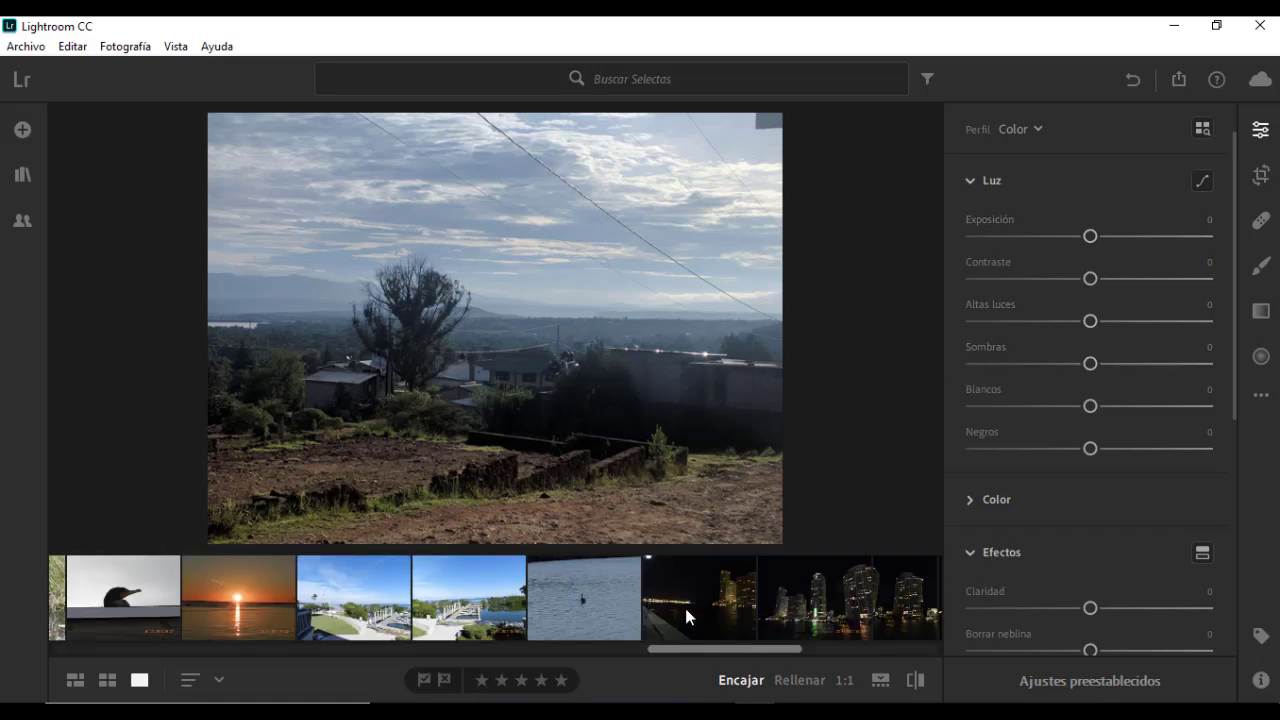
- Load the night waterfront photo, push Exposición to +2.78, and collapse Efectos
click(727, 601)
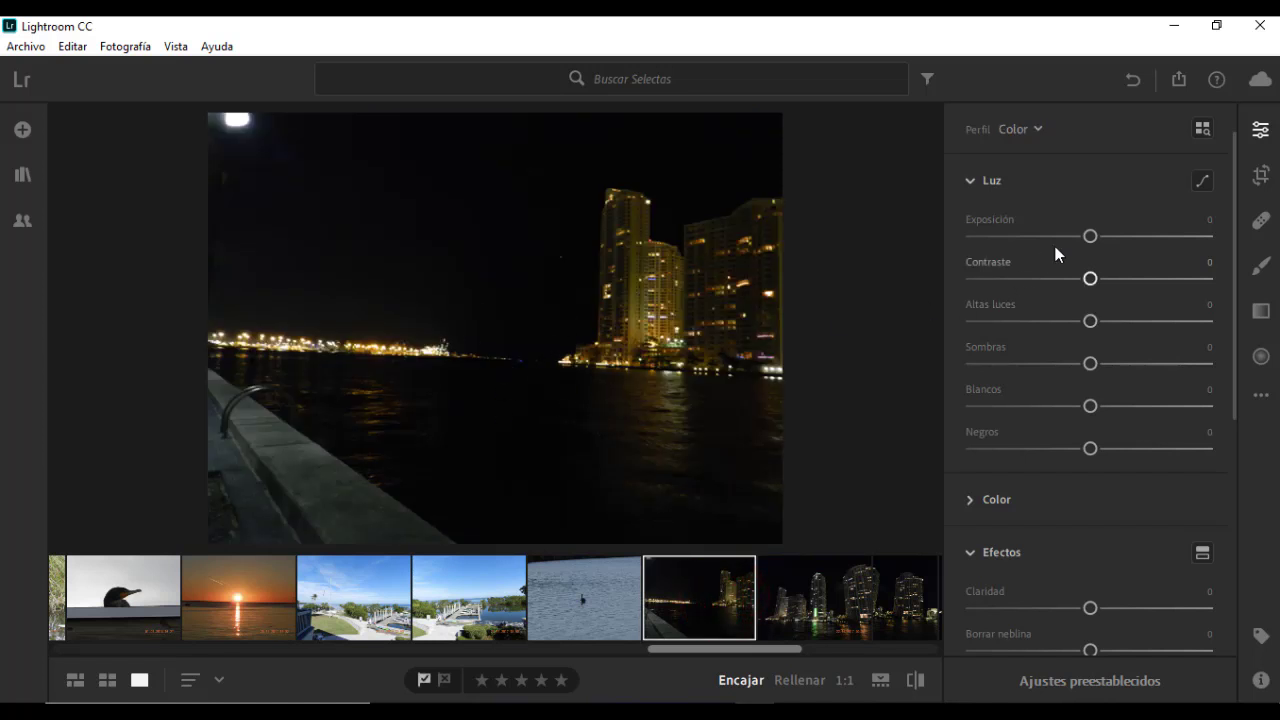
drag(1097, 235, 1158, 240)
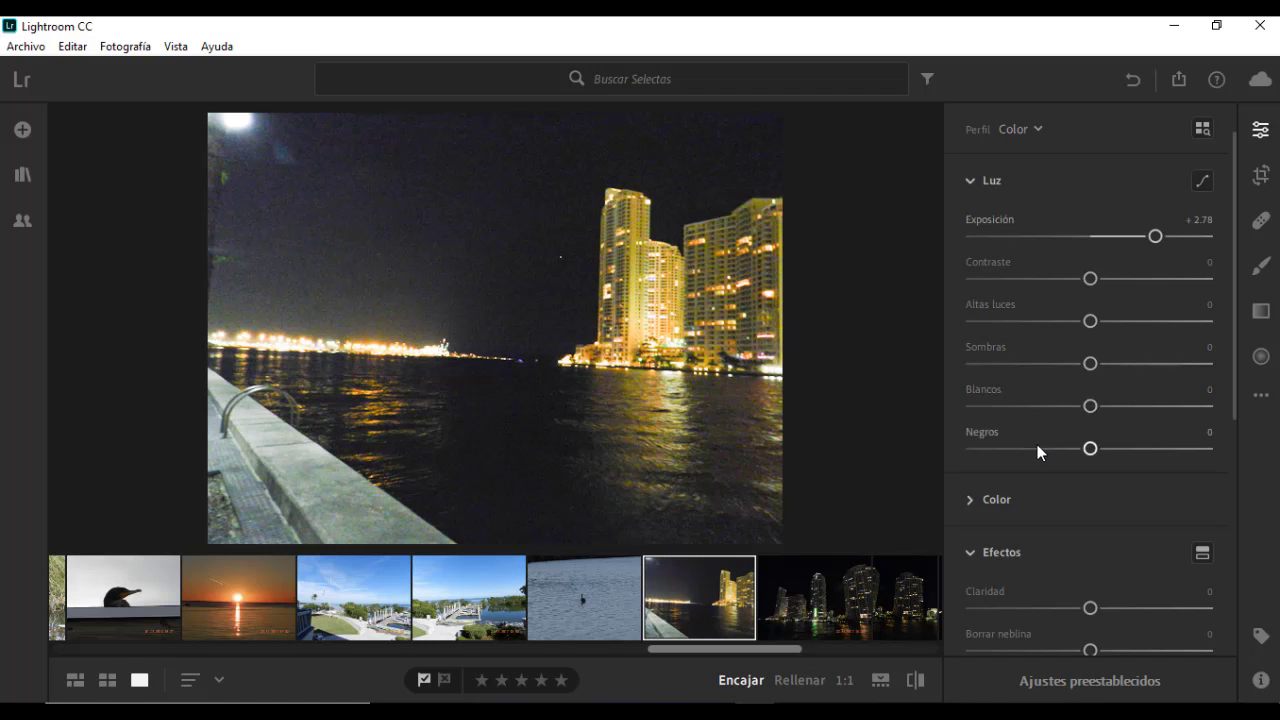
scroll(1037, 449, down, 1)
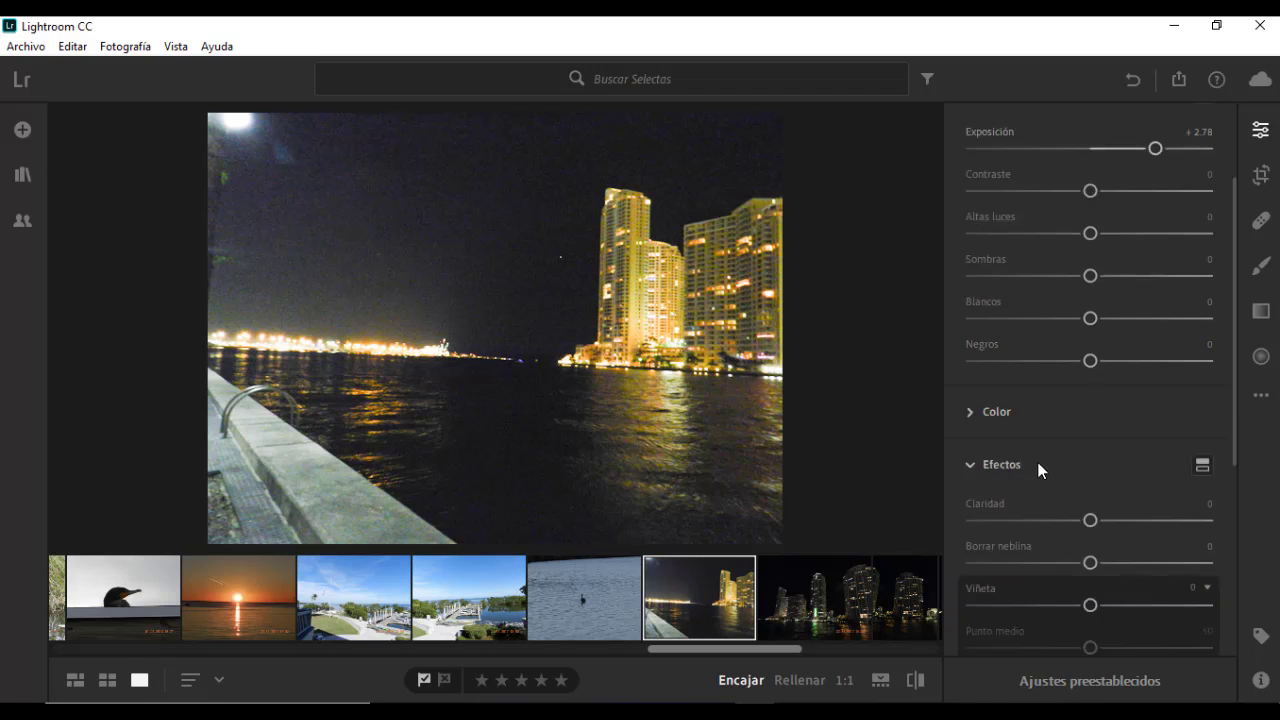
click(971, 465)
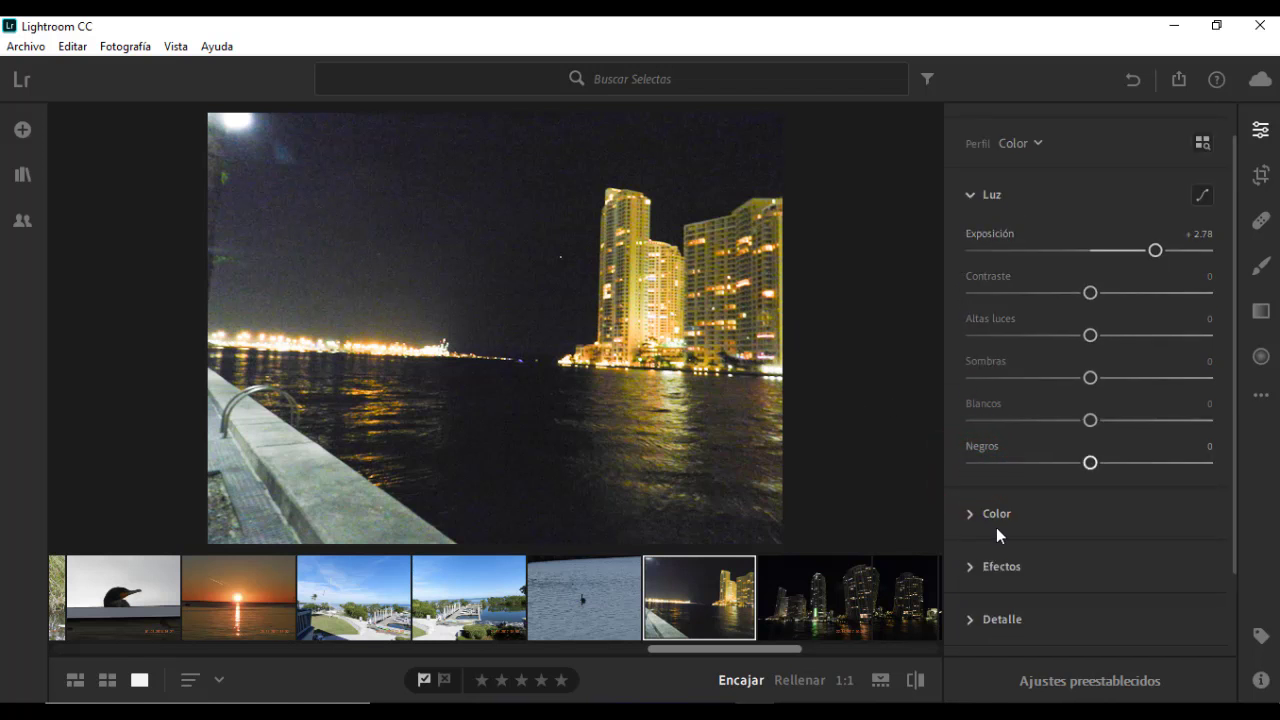
- Expand Detalle and set Reducción de ruido to 61 on the night photo
click(982, 620)
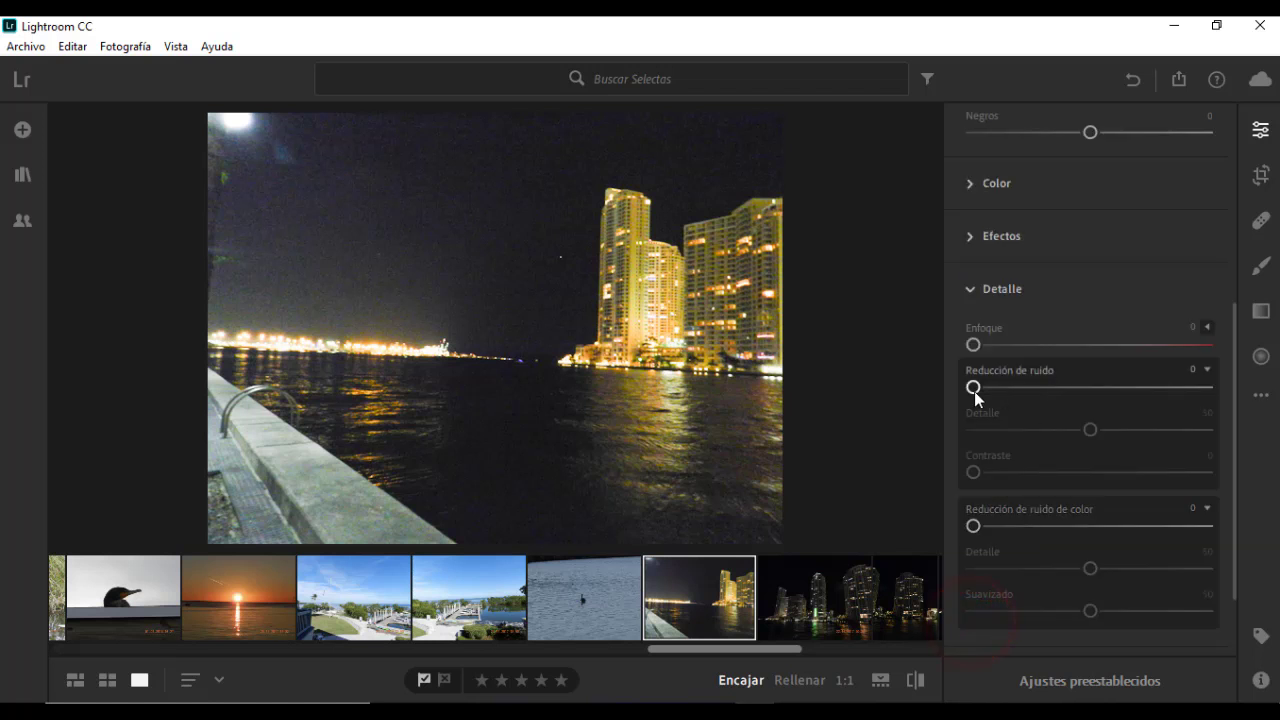
drag(974, 388, 1128, 390)
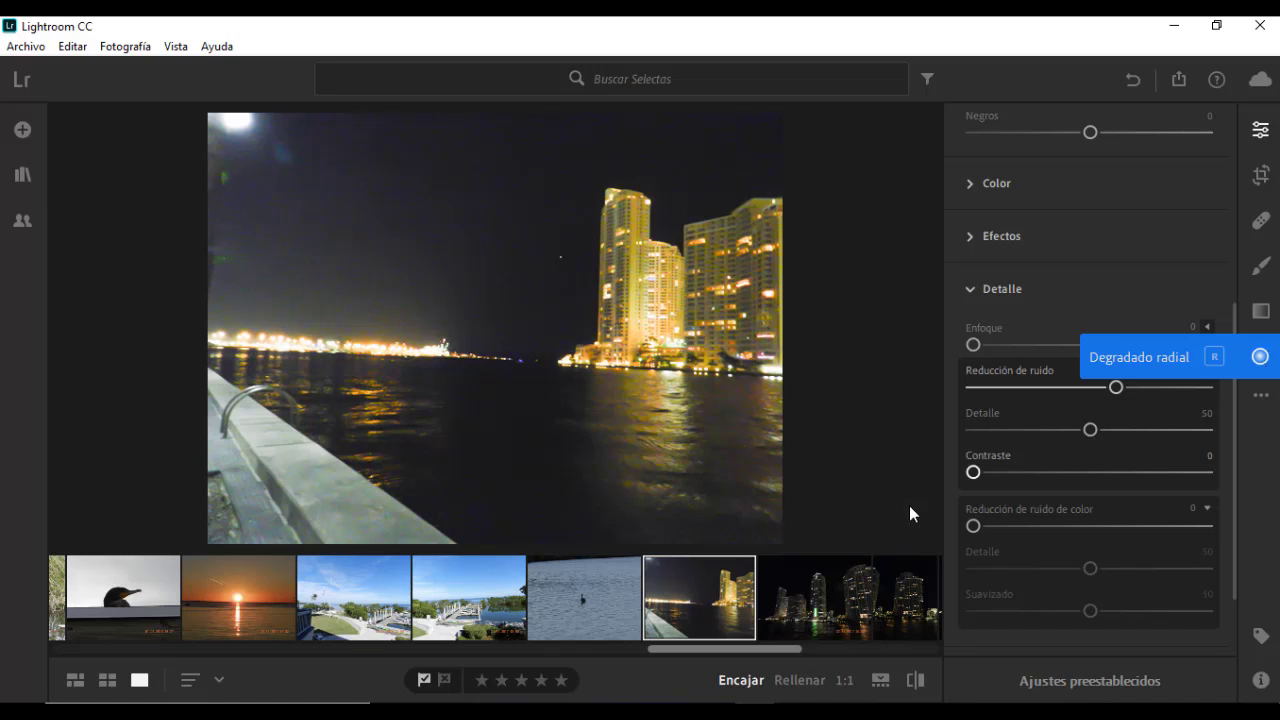
- Load a sunset-over-the-sea photo from the filmstrip and collapse the Detalle section
scroll(670, 611, up, 3)
scroll(670, 611, up, 3)
scroll(670, 611, up, 3)
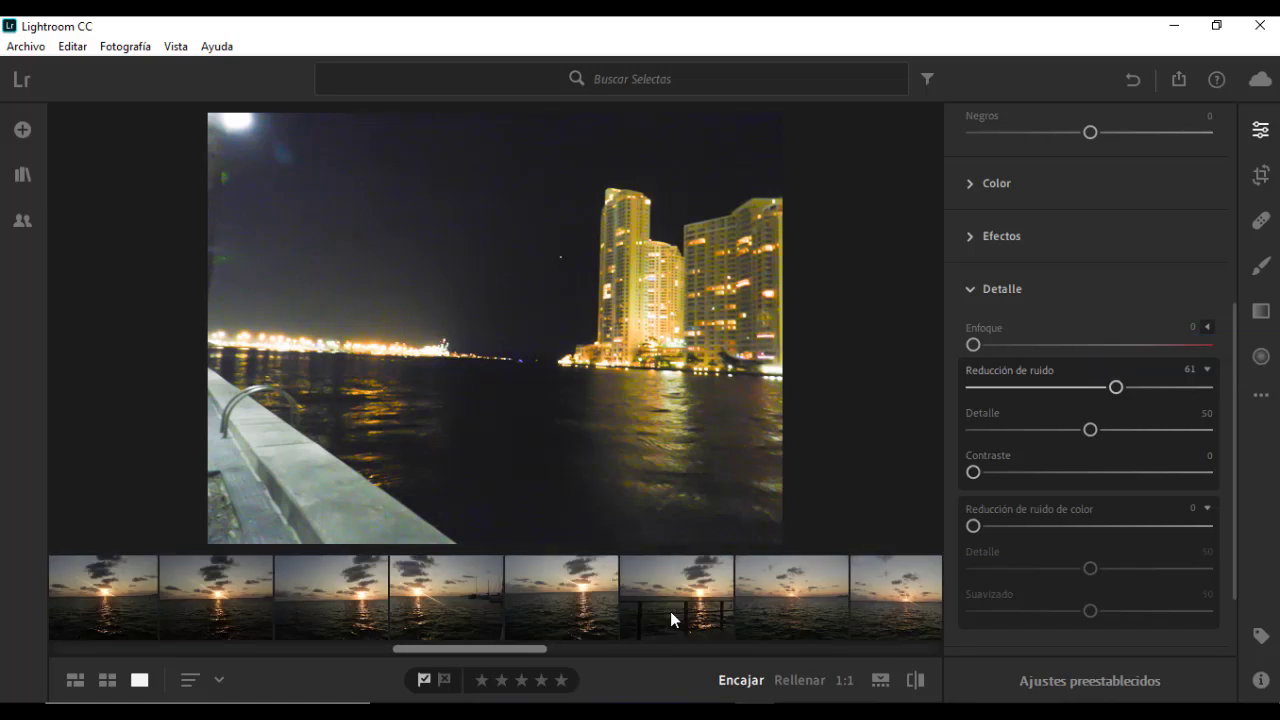
scroll(428, 612, down, 2)
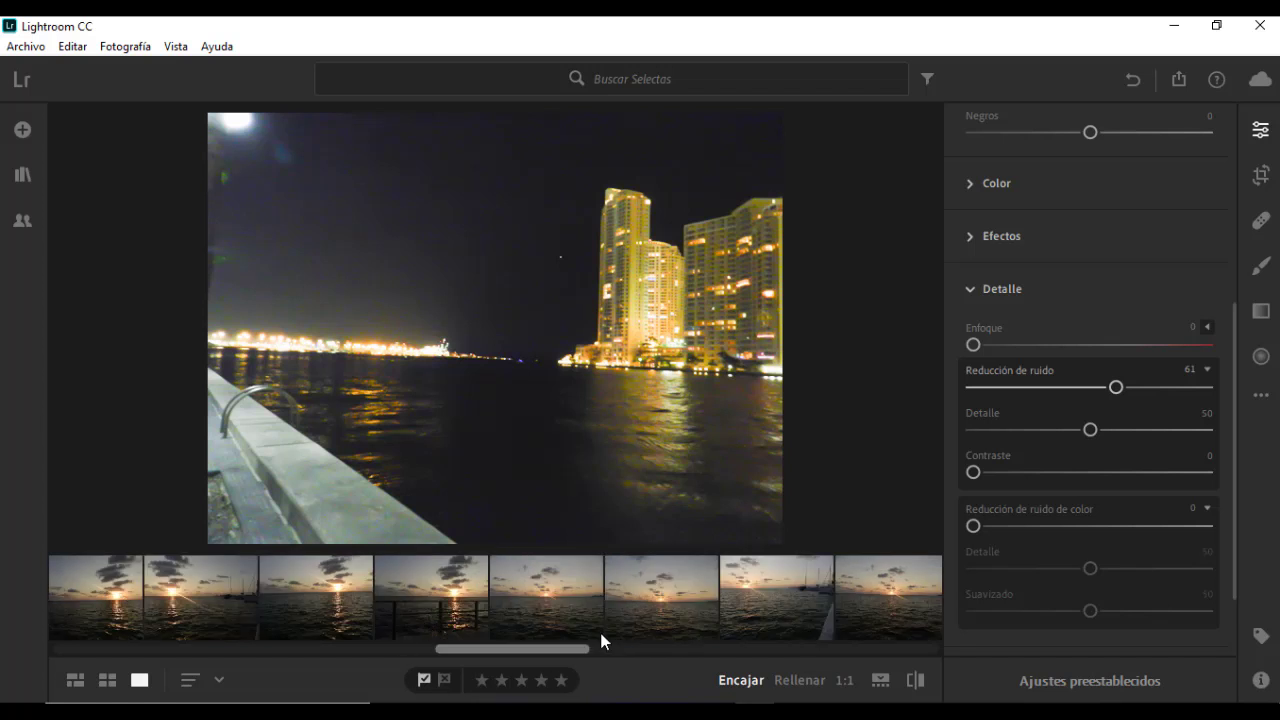
click(557, 600)
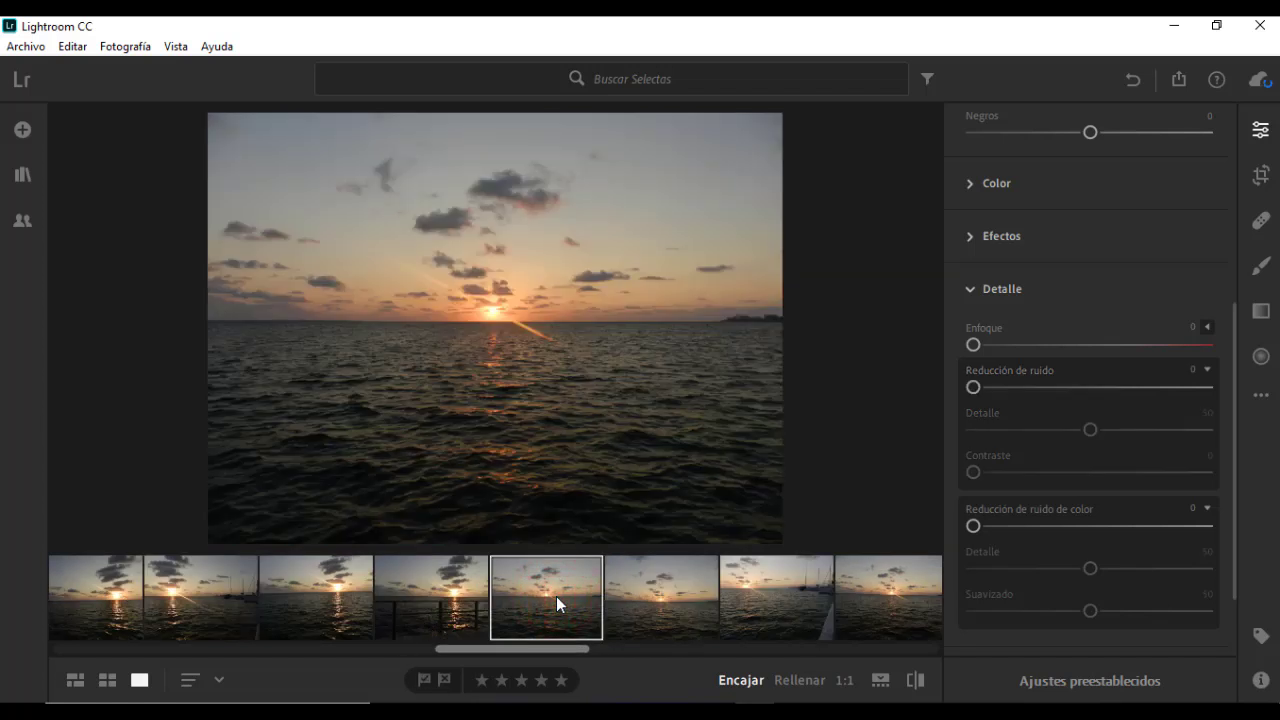
click(970, 290)
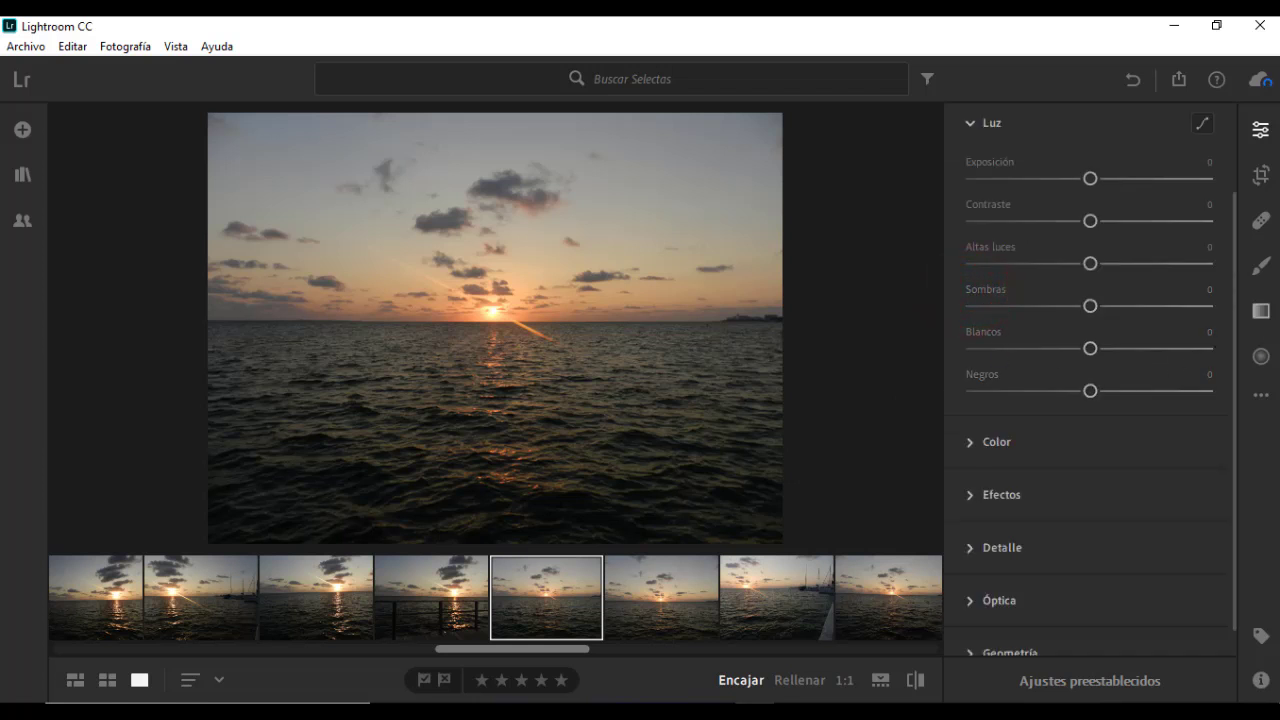
- Draw a linear gradient upward from the bottom over the sea, with its top edge above the horizon
click(1261, 312)
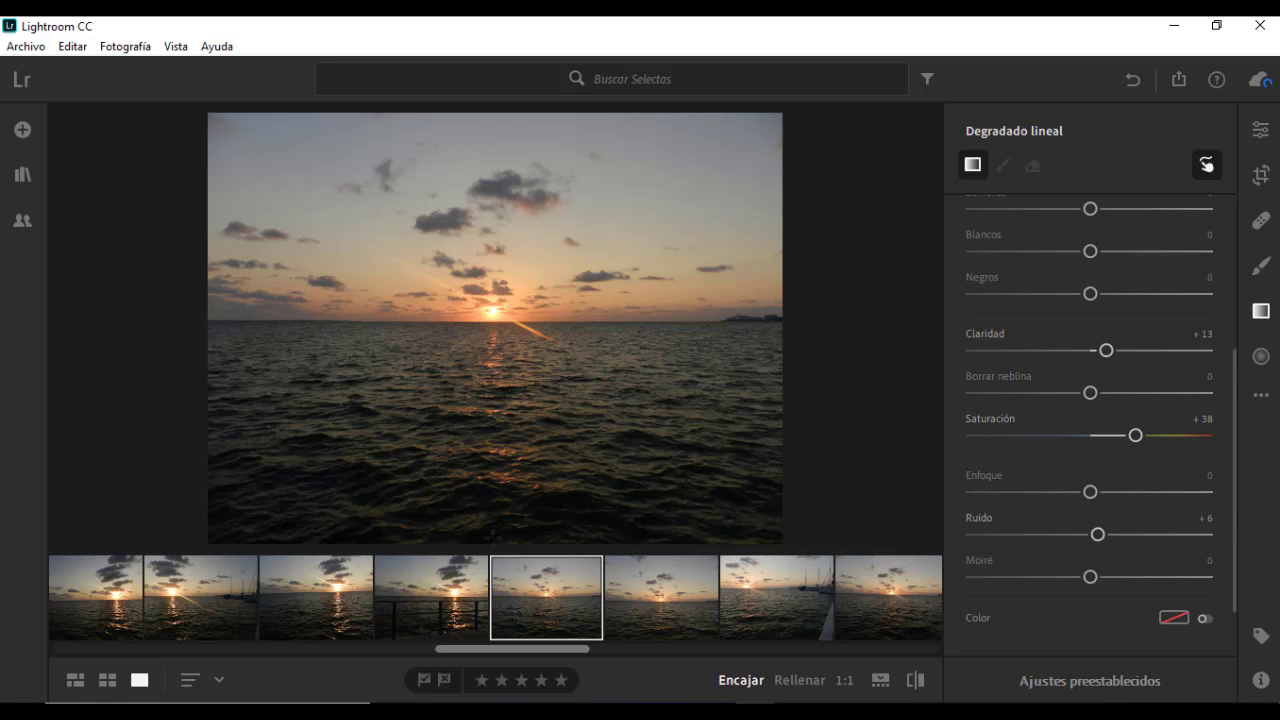
drag(493, 537, 496, 351)
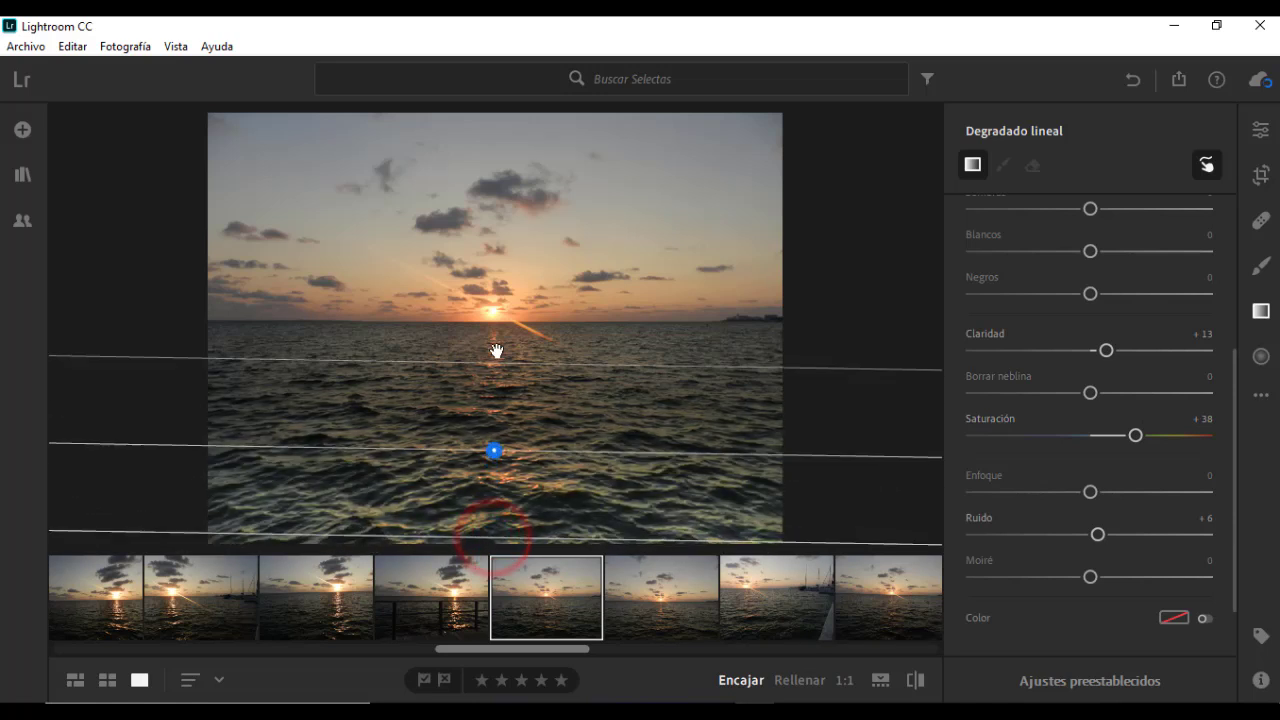
drag(496, 351, 491, 314)
drag(743, 429, 736, 428)
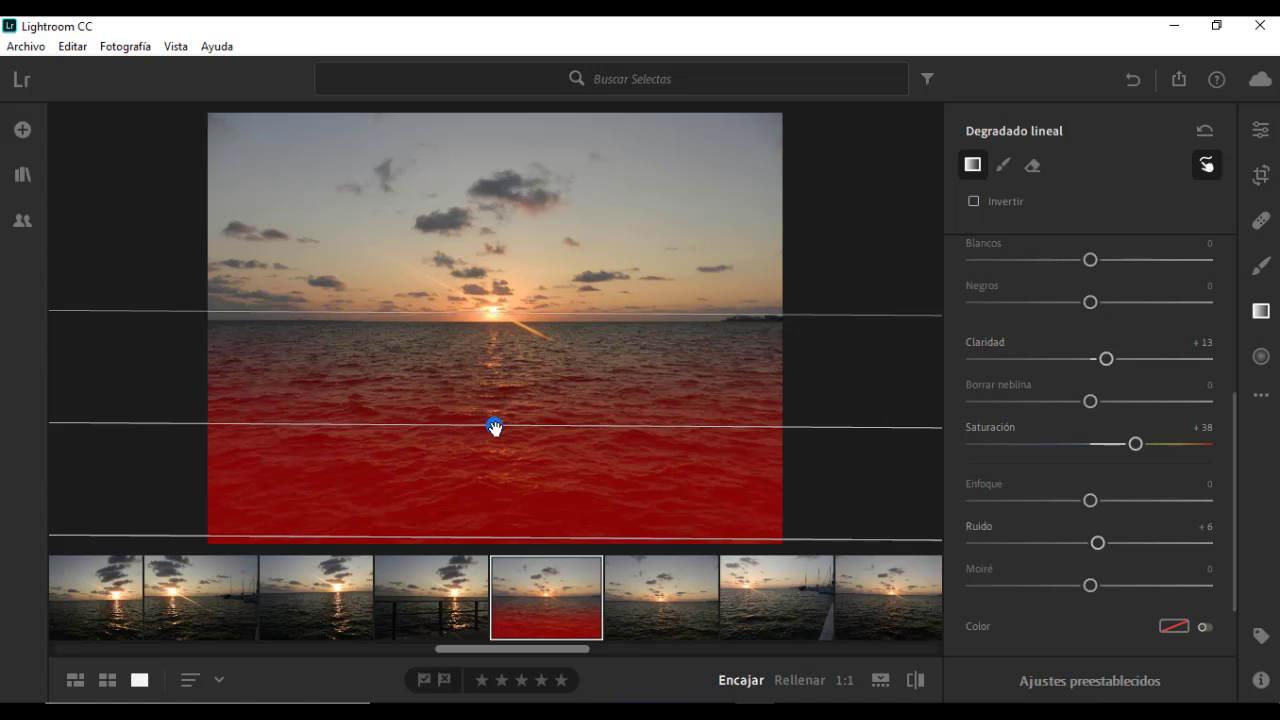
click(485, 302)
drag(485, 302, 485, 268)
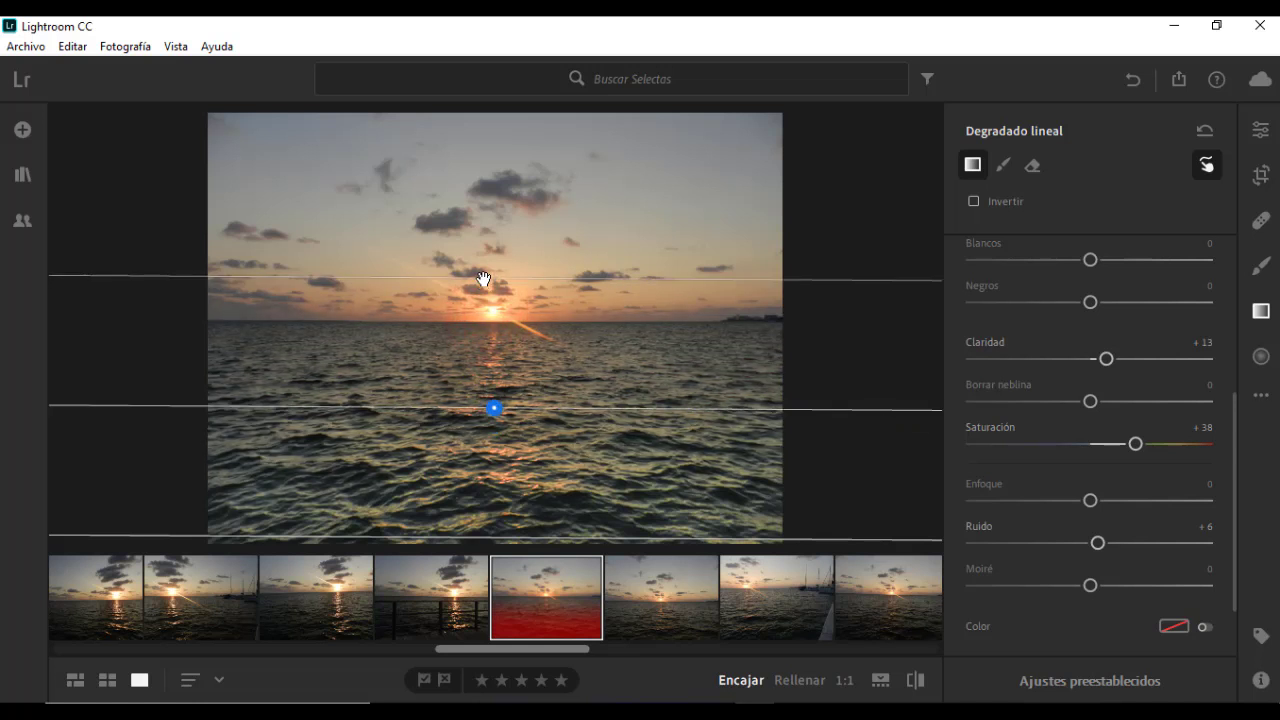
click(494, 406)
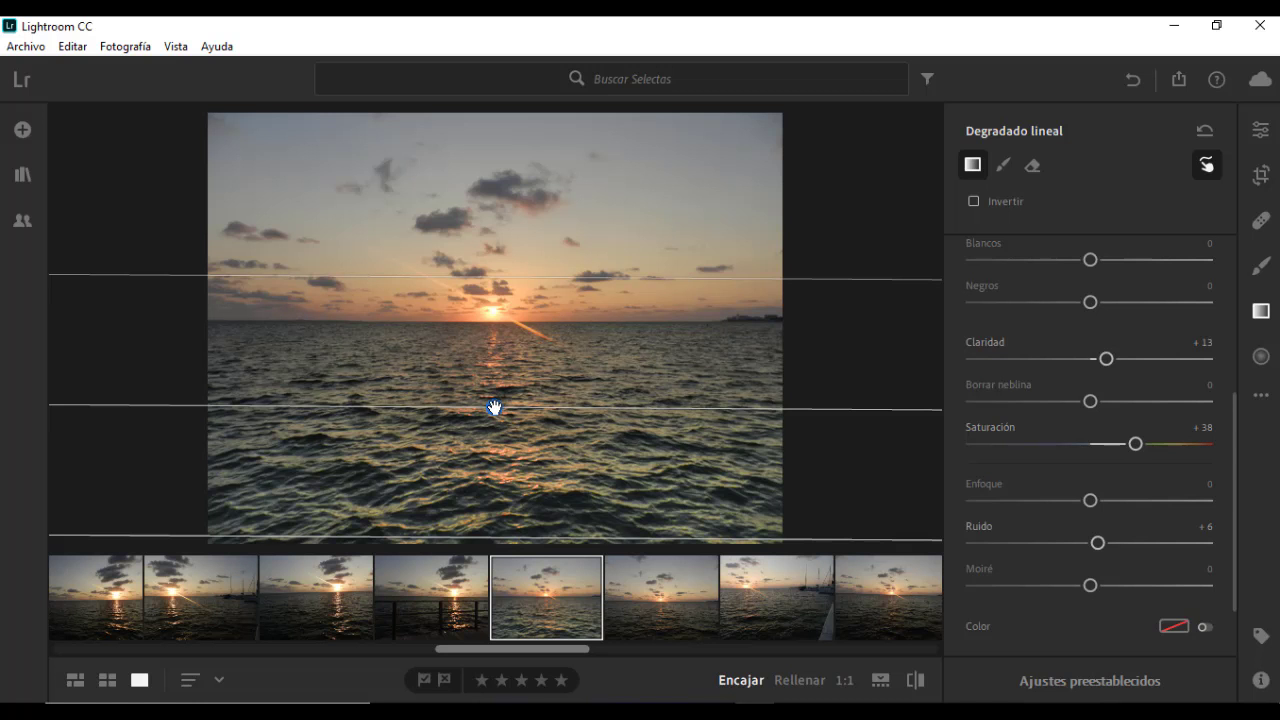
click(494, 407)
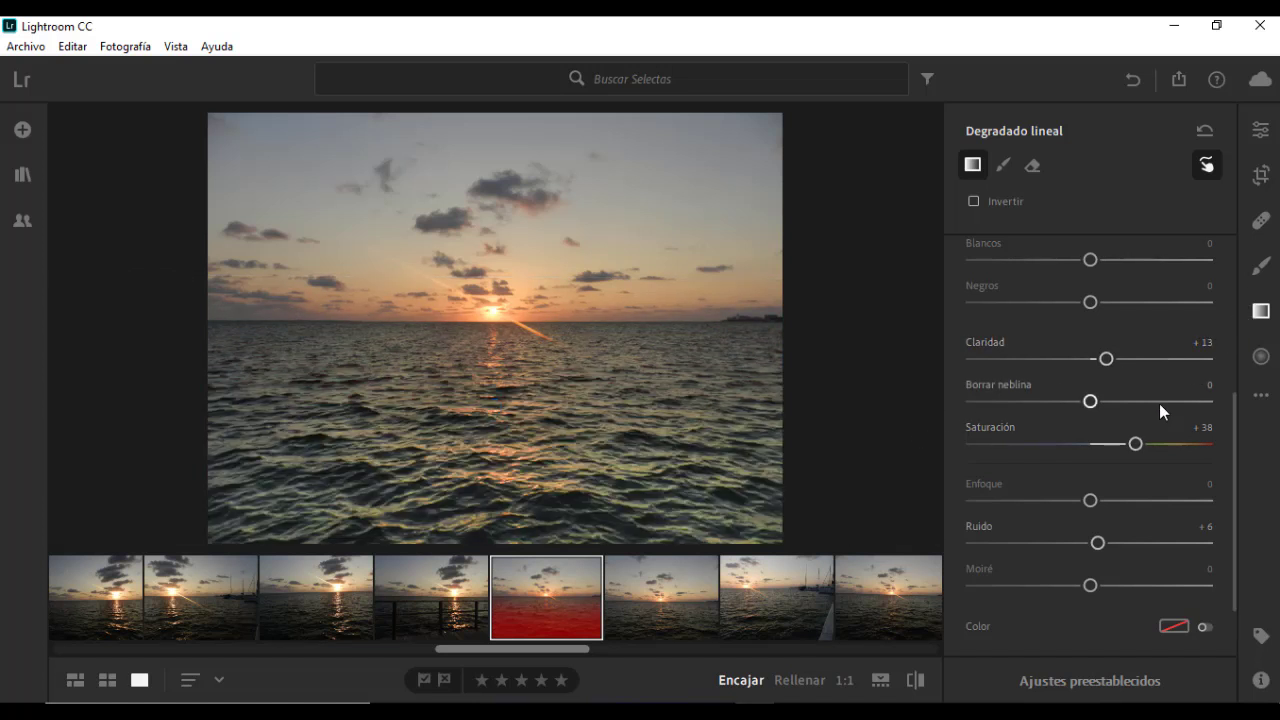
- Reset the sea gradient's exposure, tint, saturation, clarity and noise sliders to zero
scroll(1076, 438, up, 3)
scroll(1076, 438, up, 1)
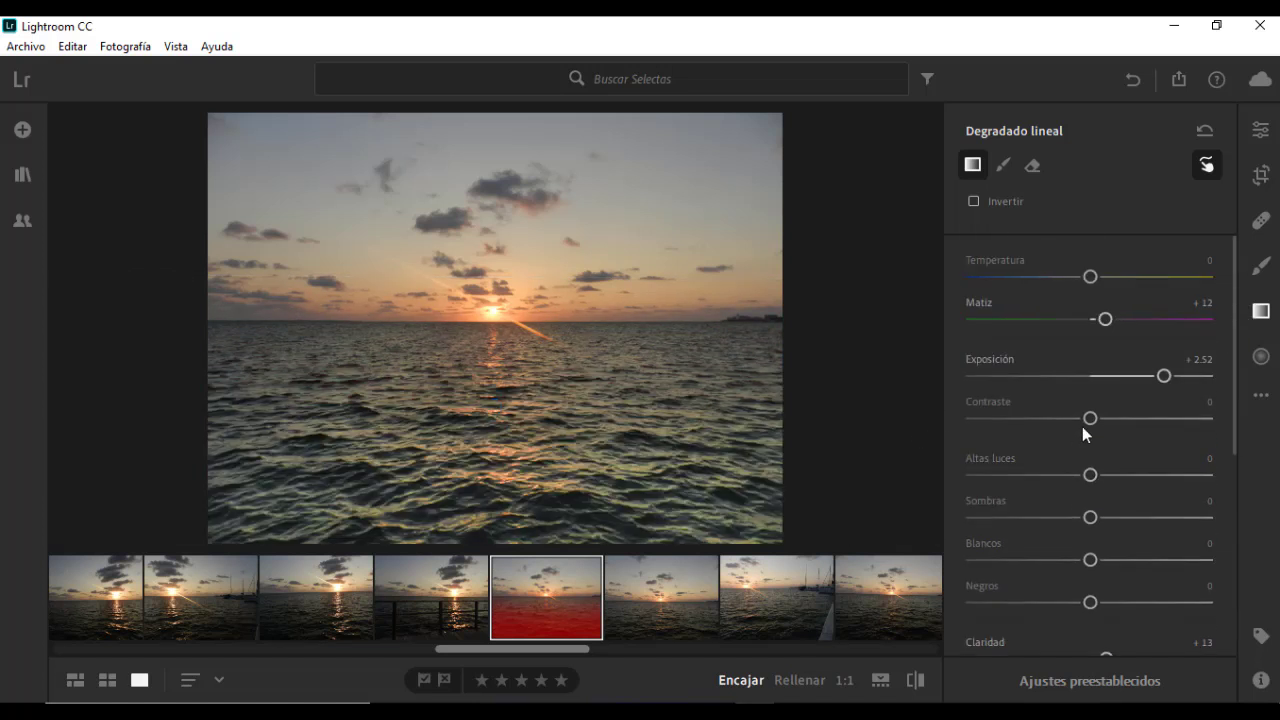
double_click(1165, 375)
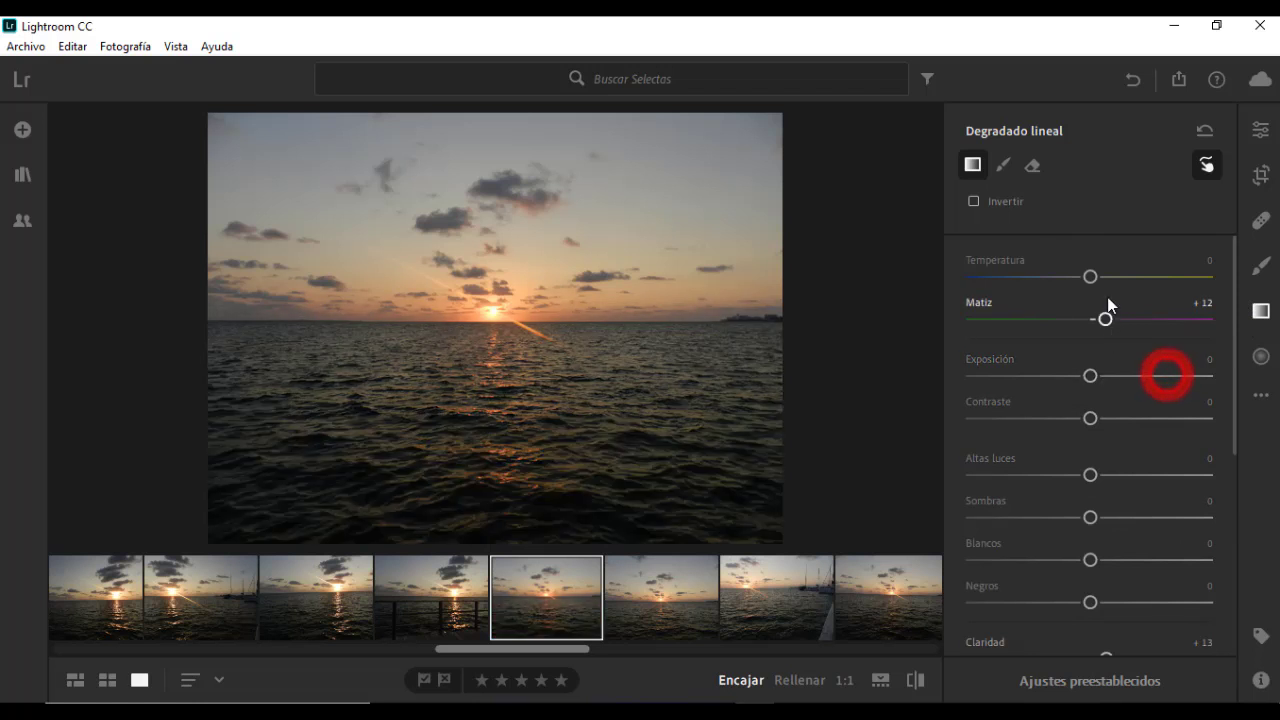
double_click(1102, 320)
scroll(1086, 529, down, 3)
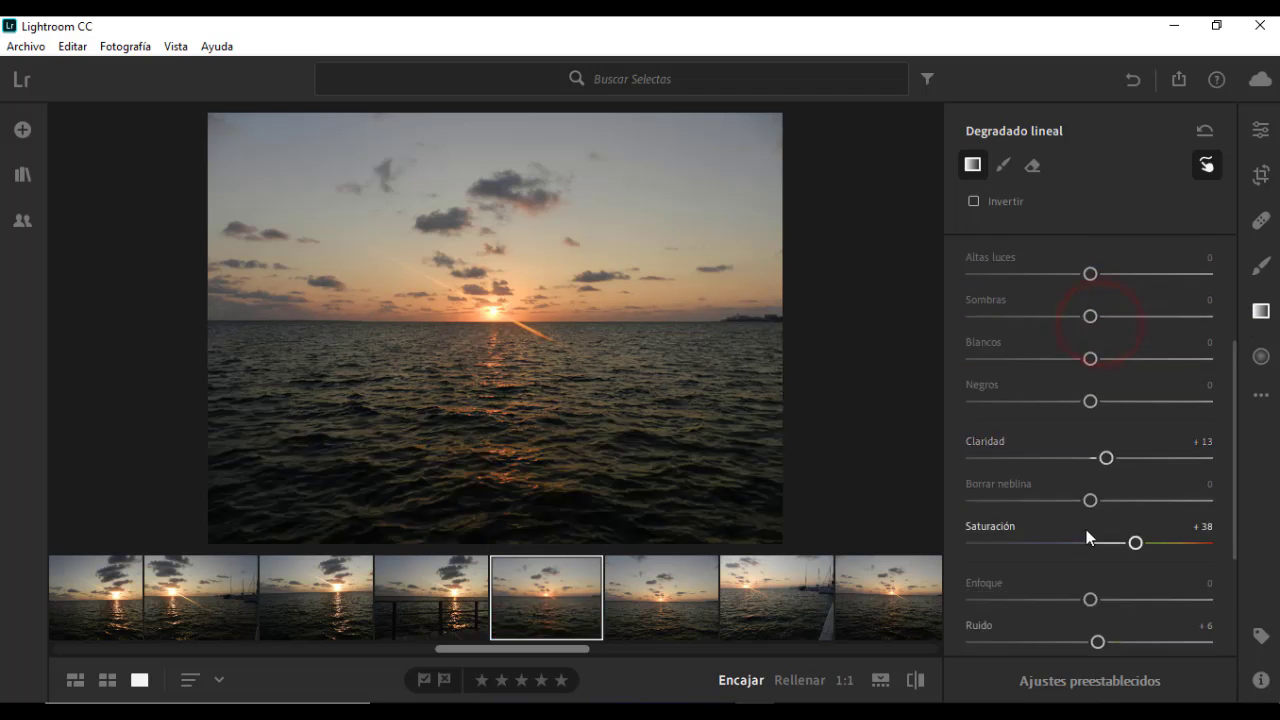
scroll(1107, 493, down, 1)
double_click(1131, 477)
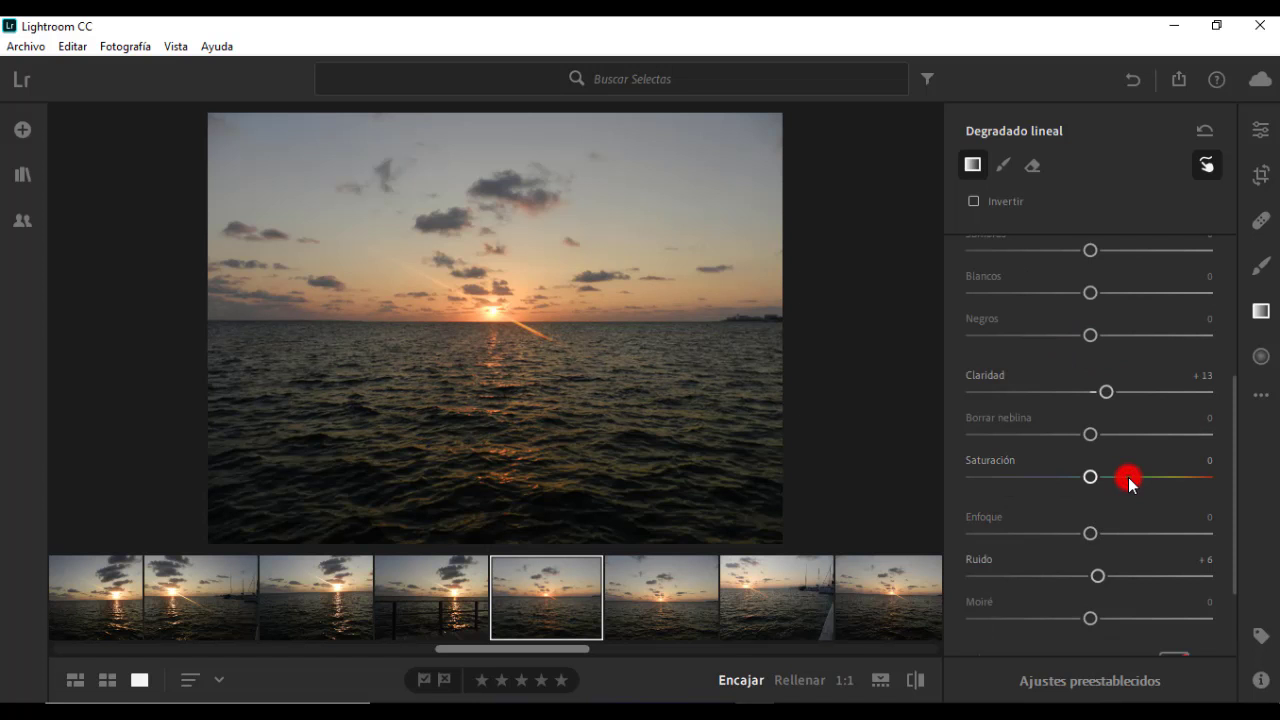
double_click(1108, 392)
double_click(1097, 576)
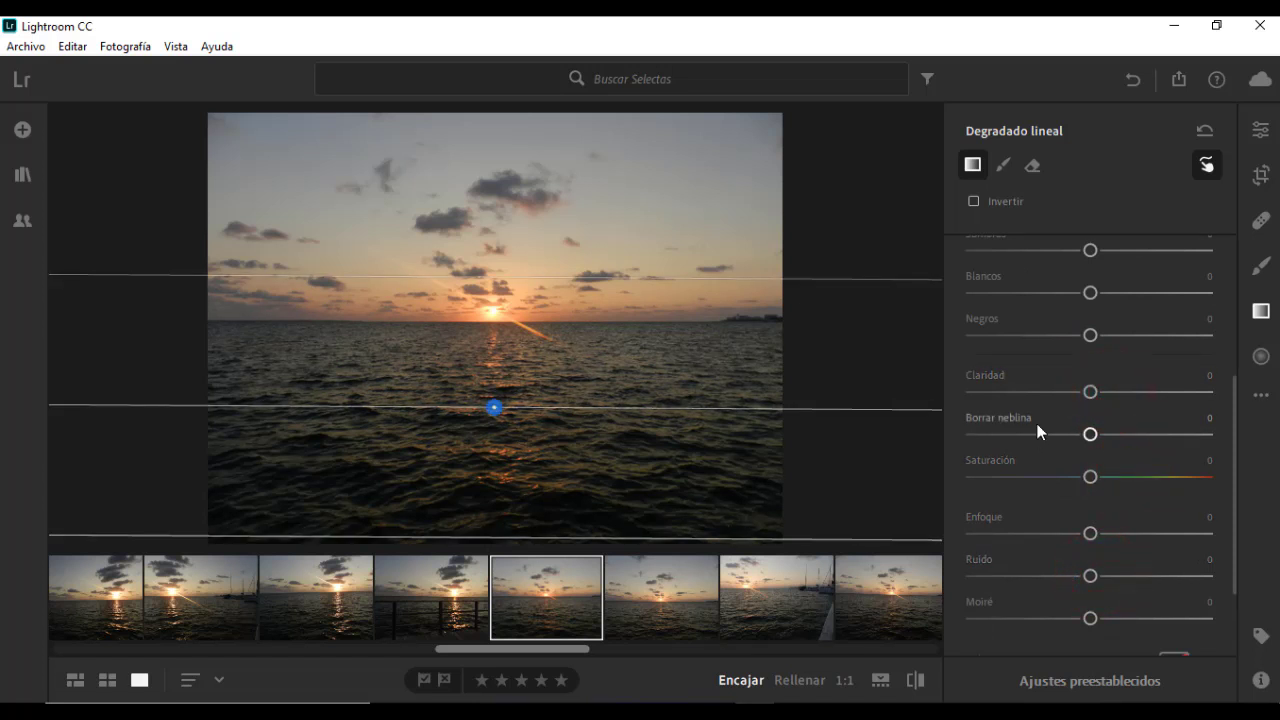
- Set the sea gradient to exposure +1.64, temperature −65, tint +16 and saturation +20
scroll(1045, 410, up, 4)
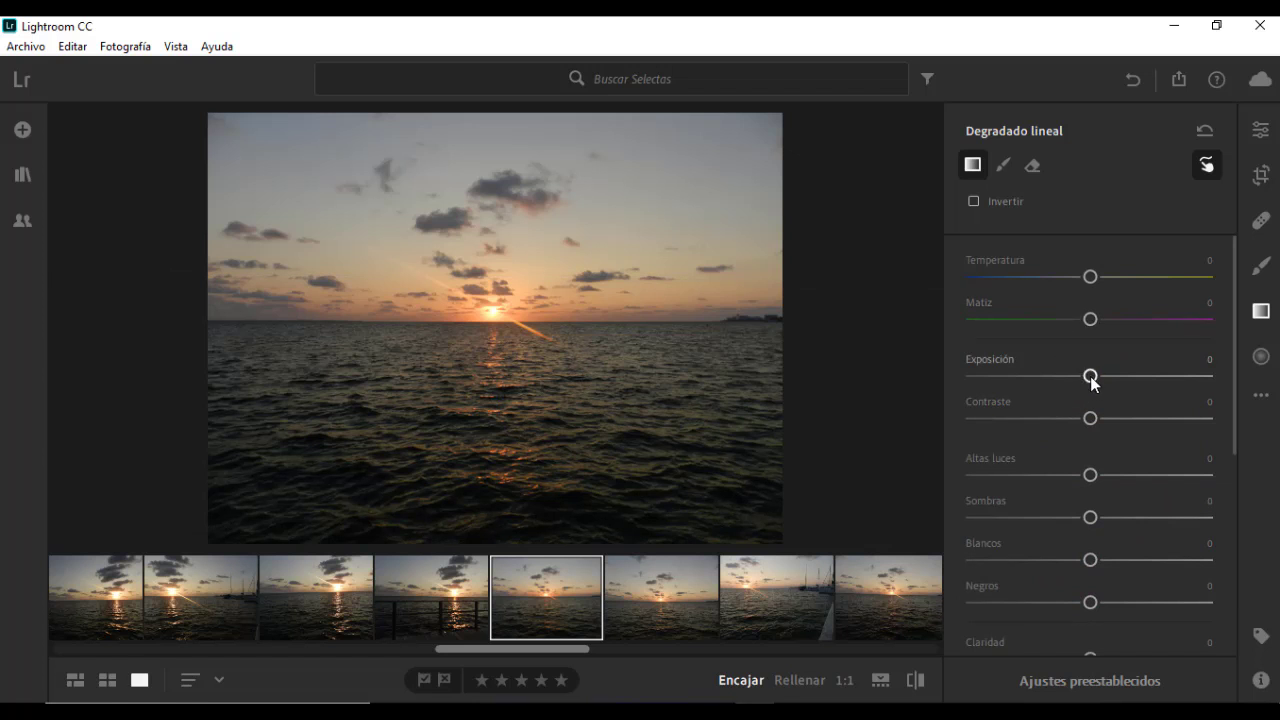
drag(1090, 376, 1141, 377)
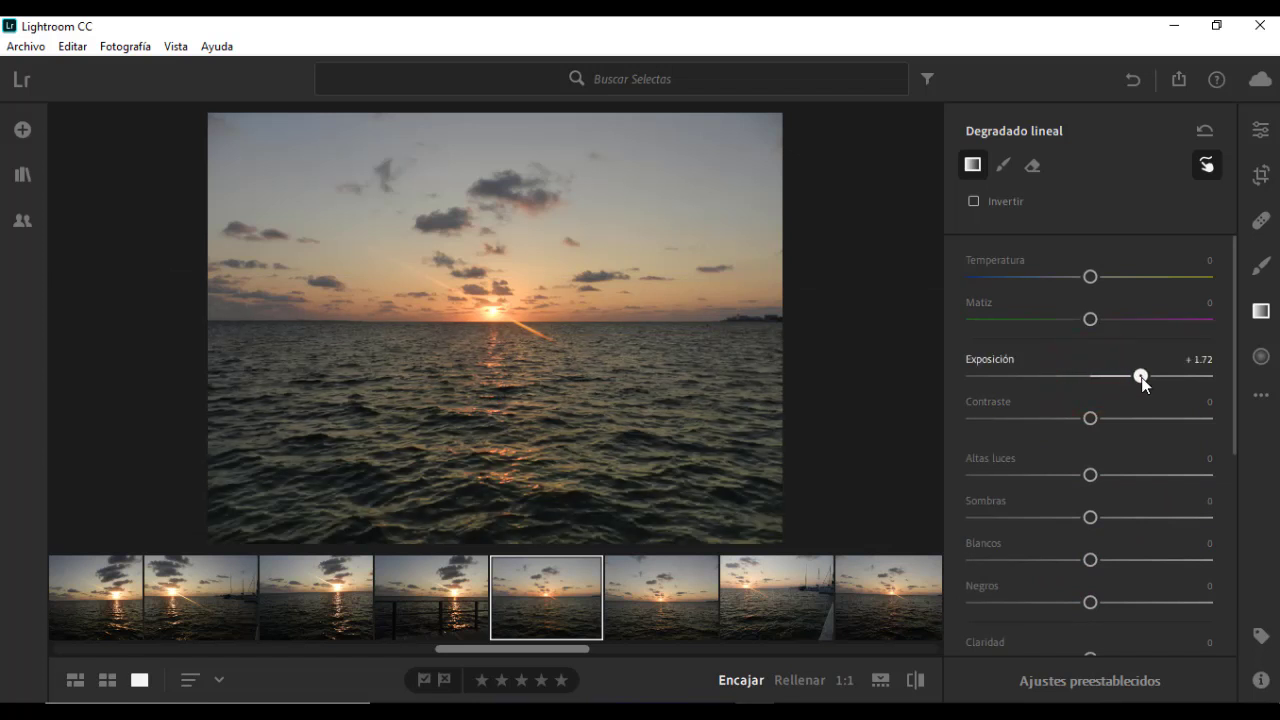
drag(1143, 377, 1138, 377)
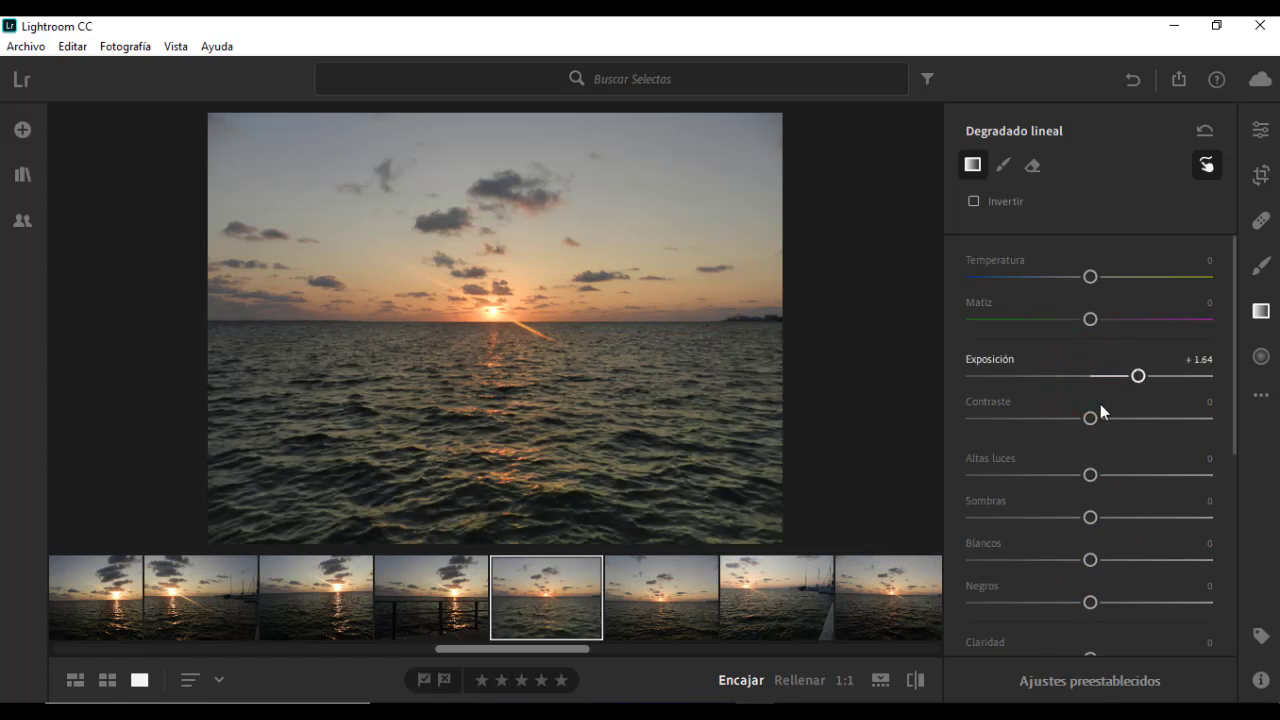
drag(1090, 277, 1010, 287)
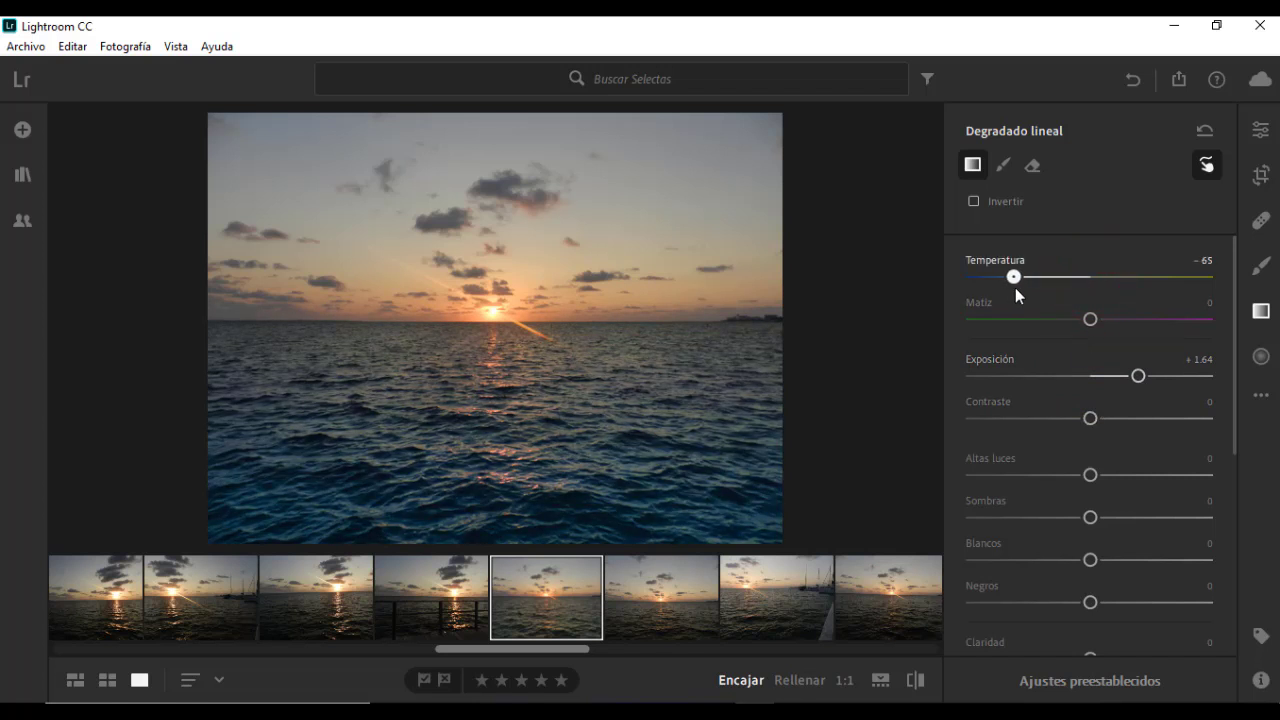
drag(1090, 319, 1109, 321)
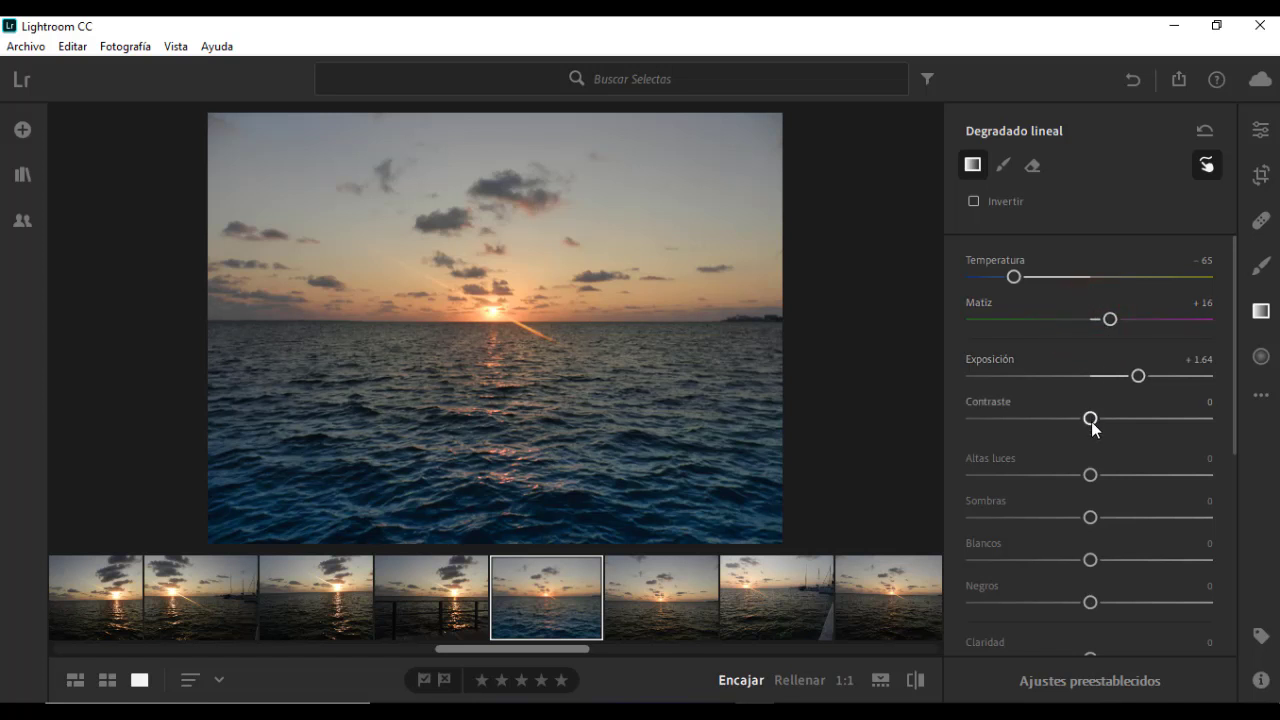
scroll(1090, 428, down, 2)
scroll(1090, 429, down, 2)
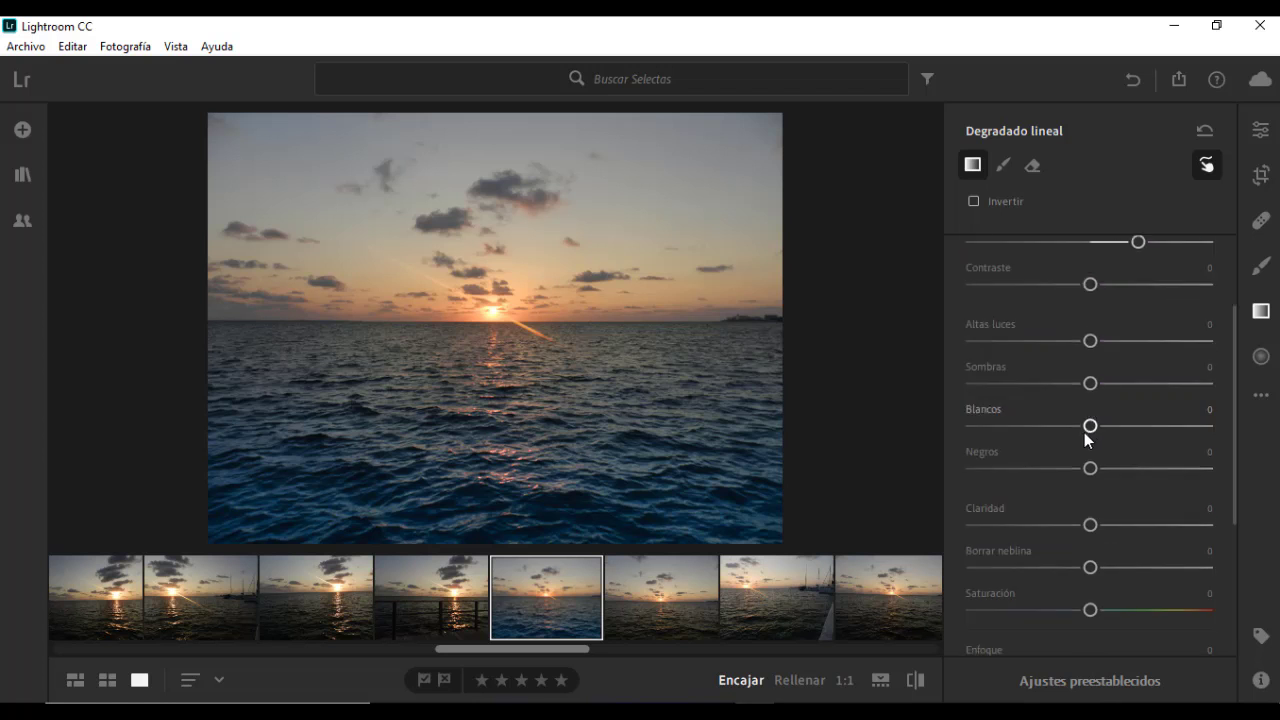
scroll(1085, 470, down, 2)
drag(1092, 551, 1122, 552)
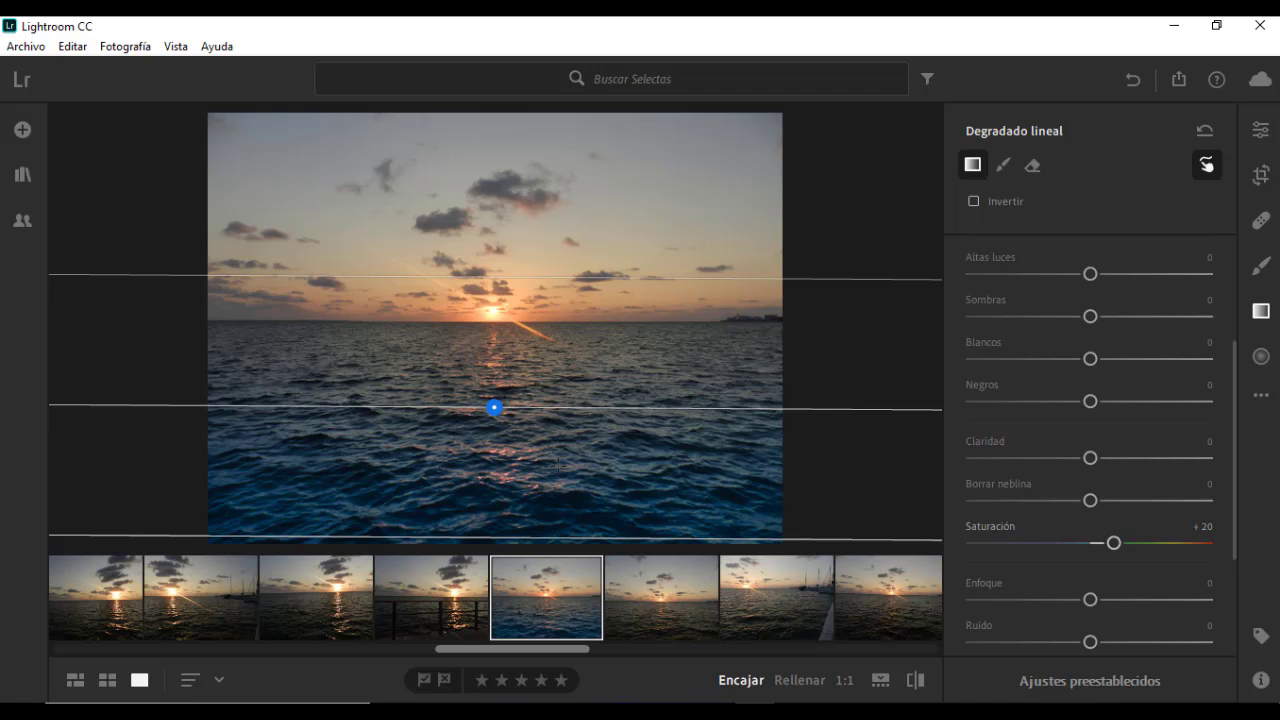
- Draw a wide radial gradient ellipse around the sun along the horizon
click(1261, 357)
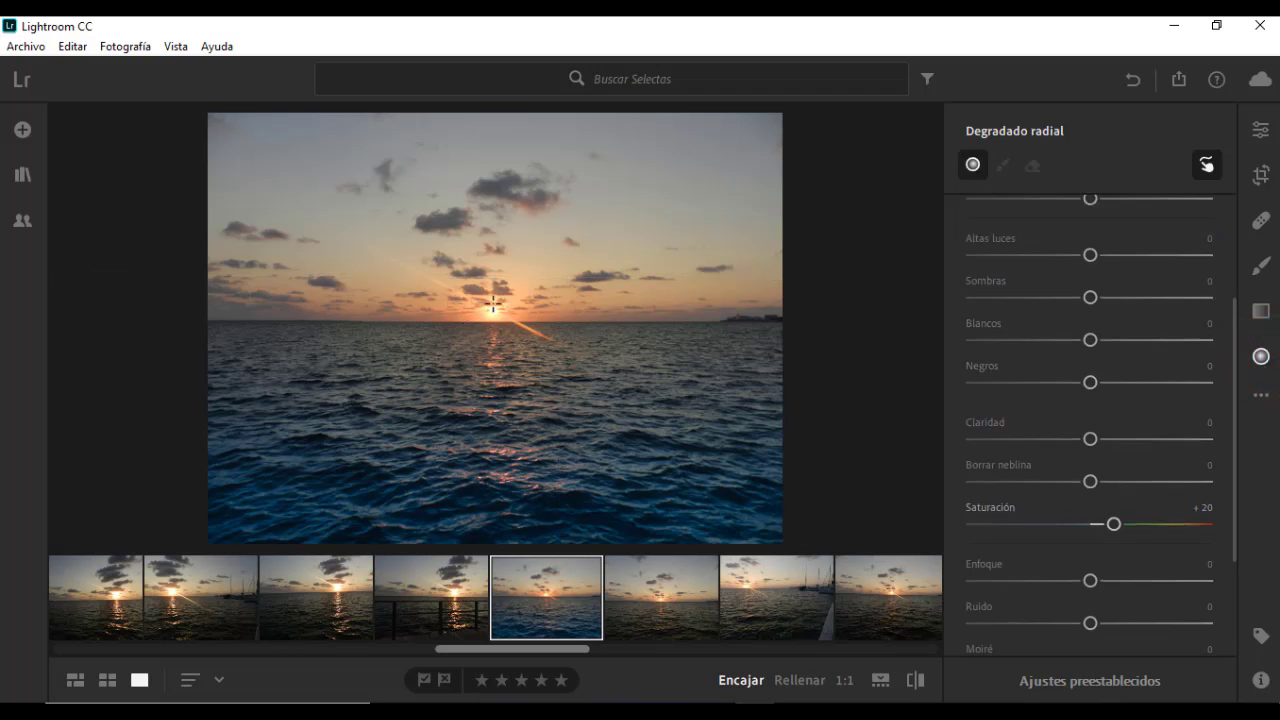
drag(481, 307, 684, 320)
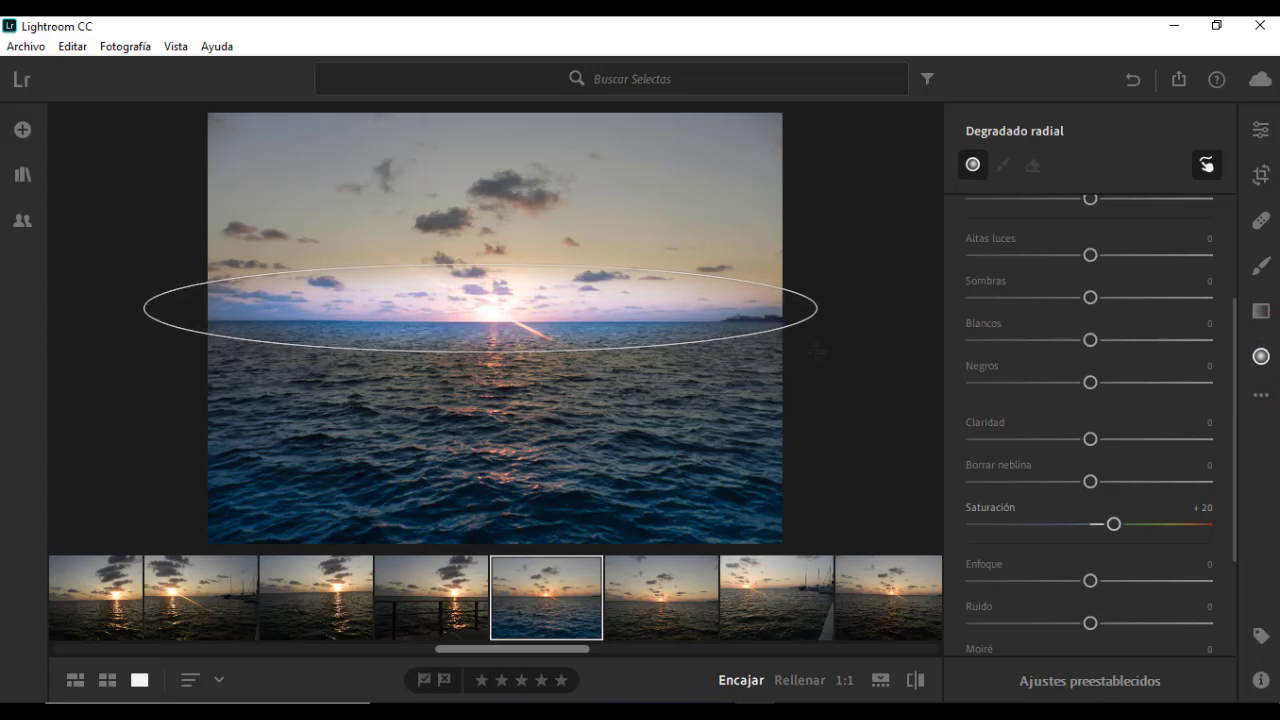
drag(684, 321, 810, 346)
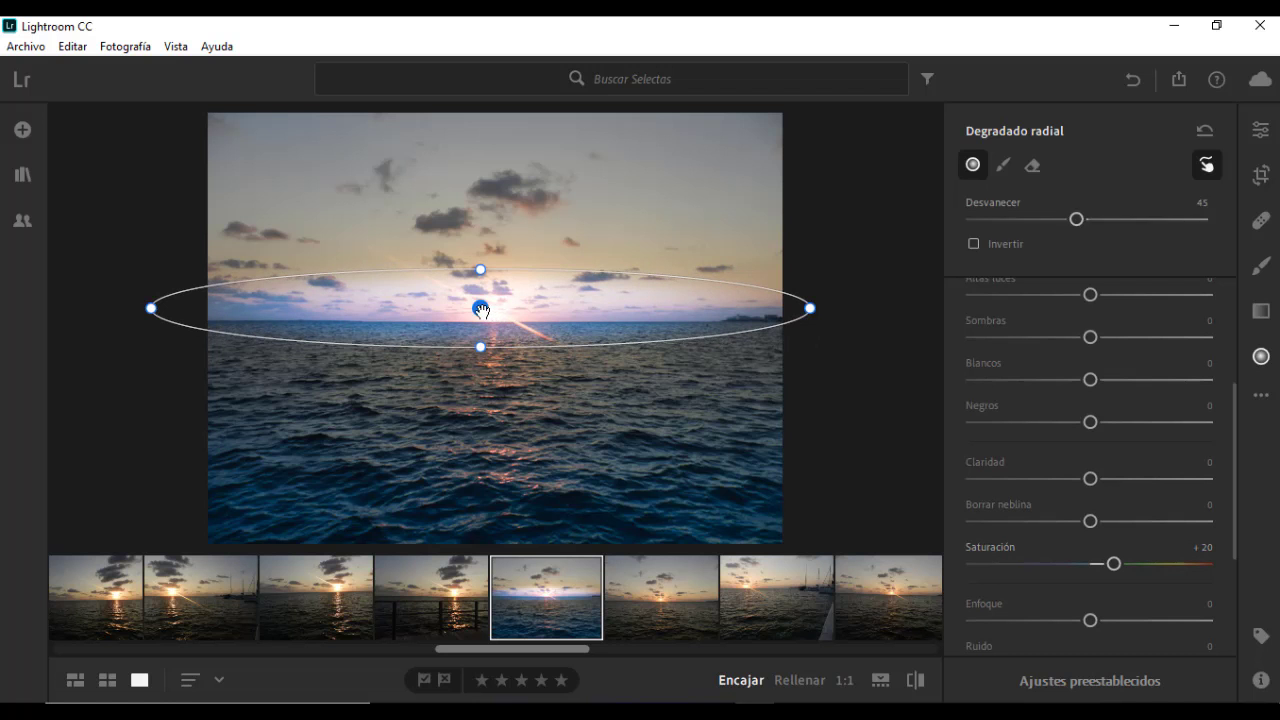
click(481, 308)
drag(481, 308, 486, 302)
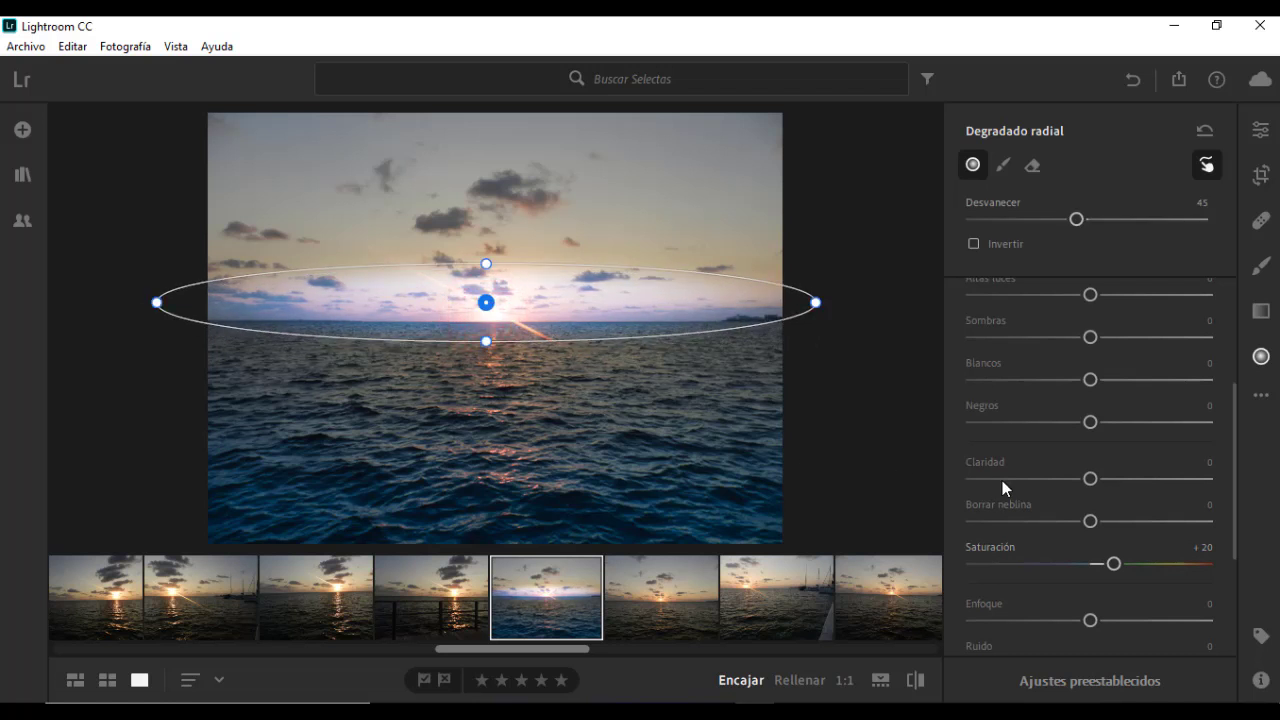
- Zero the radial gradient's saturation, temperature, exposure and tint, then stretch the ellipse wider
click(1113, 564)
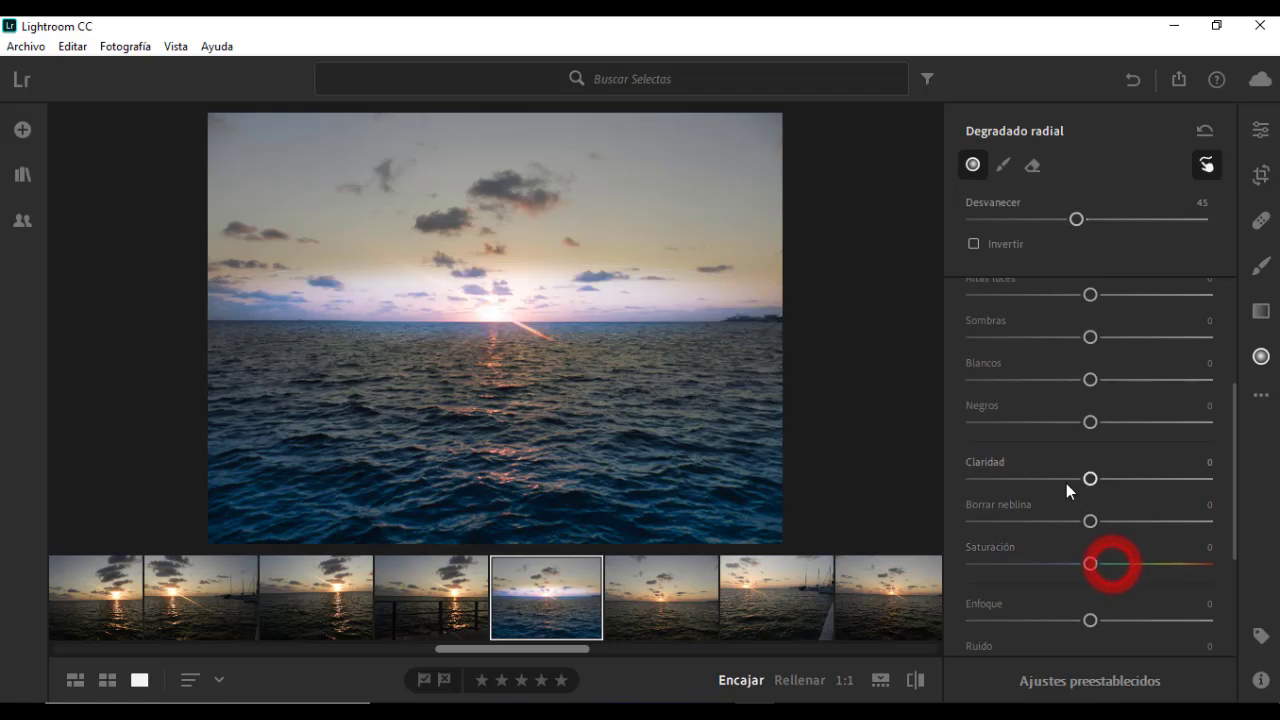
scroll(1088, 430, up, 3)
double_click(1013, 318)
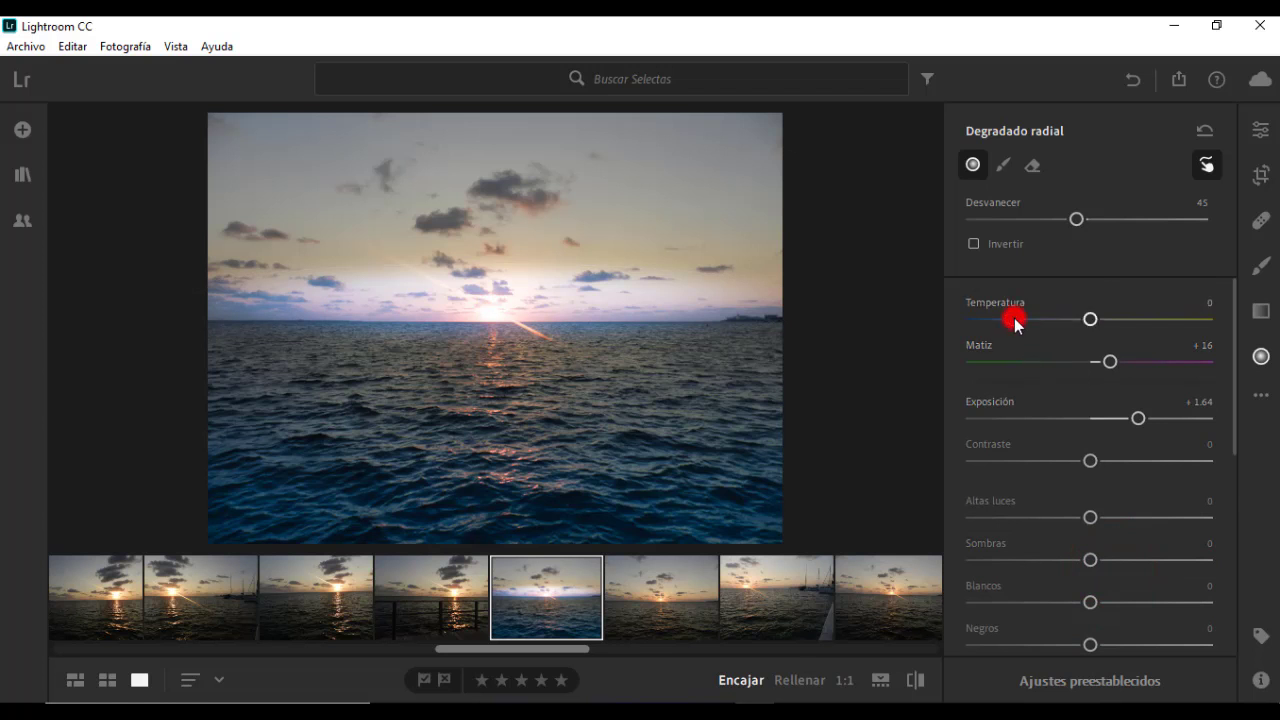
double_click(1138, 418)
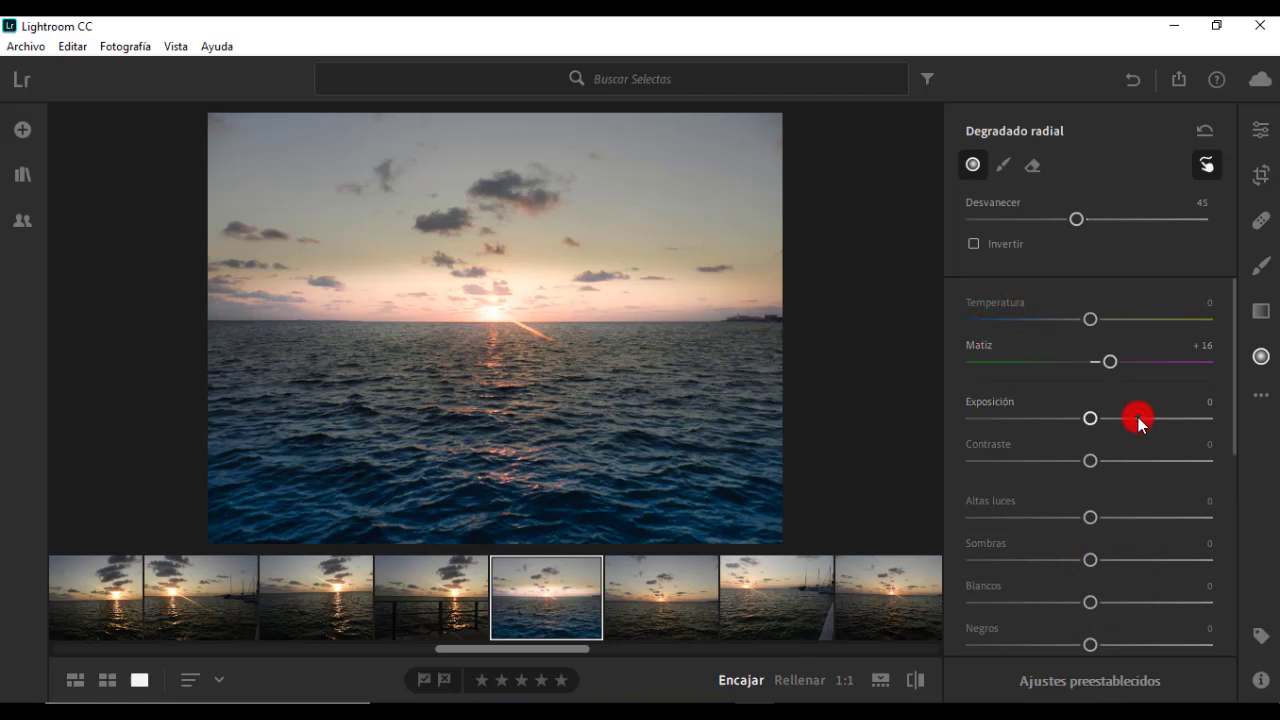
click(1108, 362)
double_click(1108, 362)
scroll(1095, 430, down, 2)
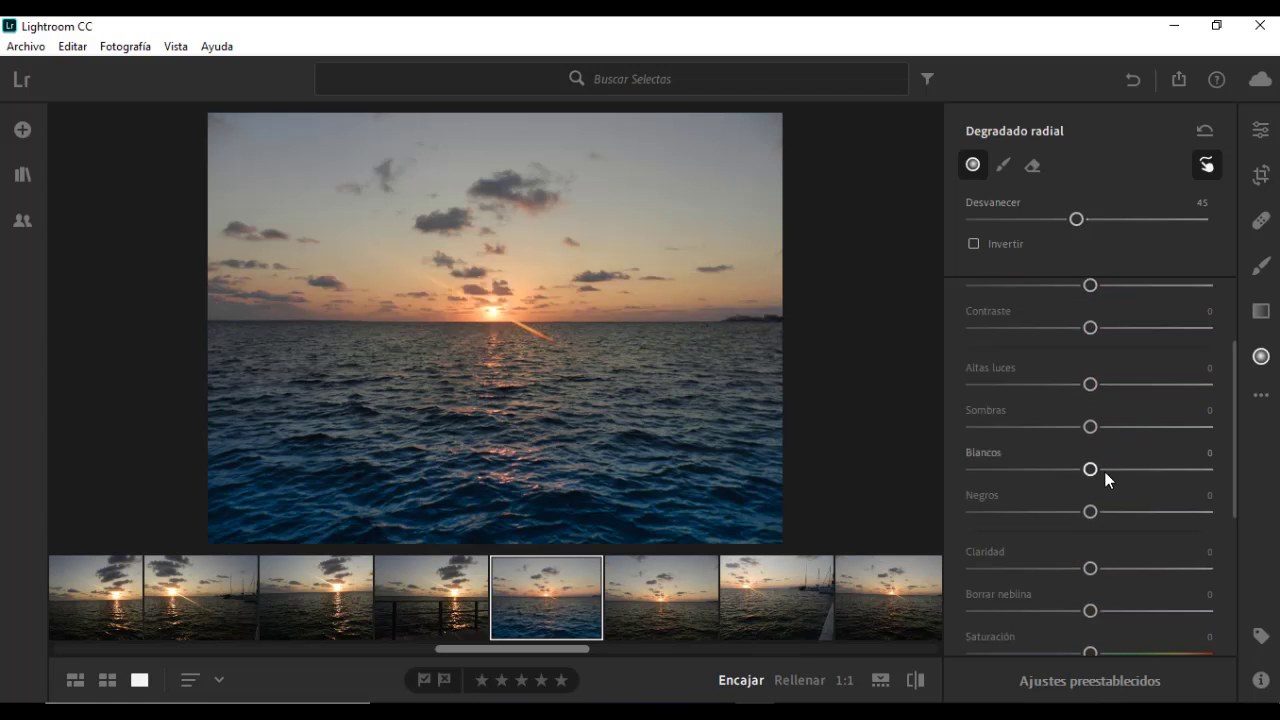
scroll(1107, 540, down, 2)
scroll(1097, 612, down, 2)
scroll(1097, 612, up, 5)
drag(486, 302, 816, 341)
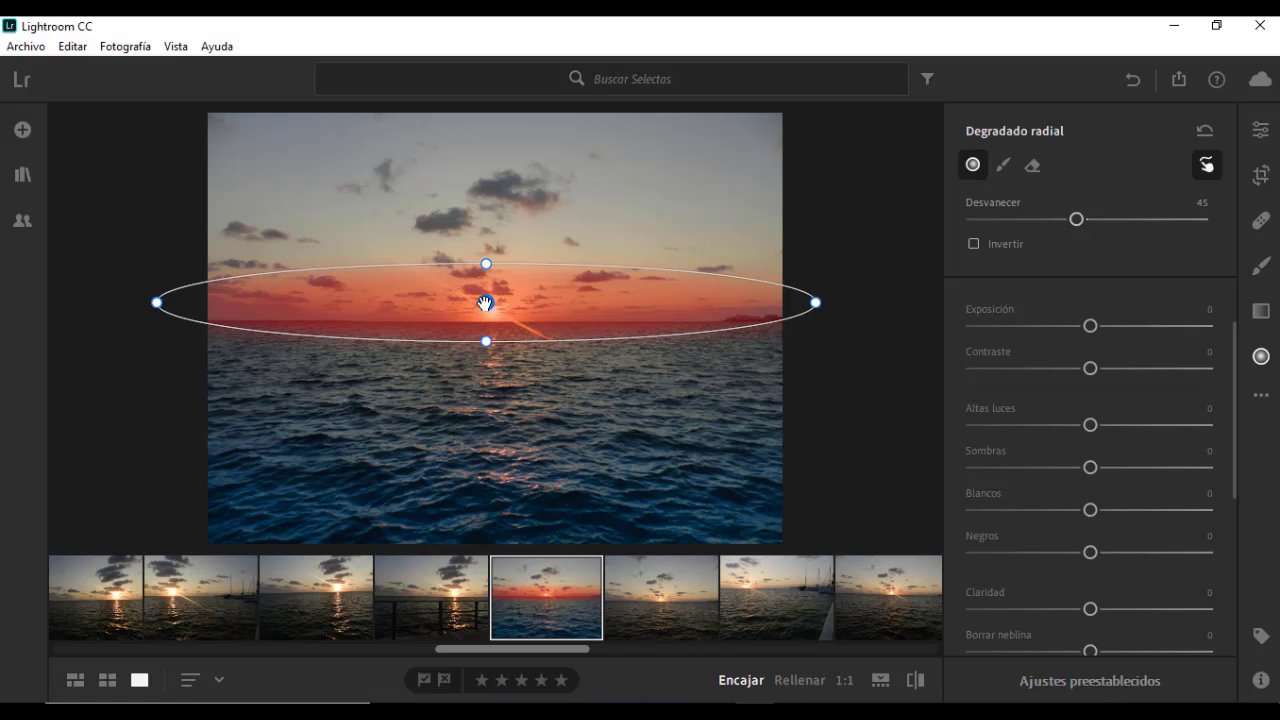
- Hide the mask overlay and nudge the radial ellipse down onto the sun
click(486, 263)
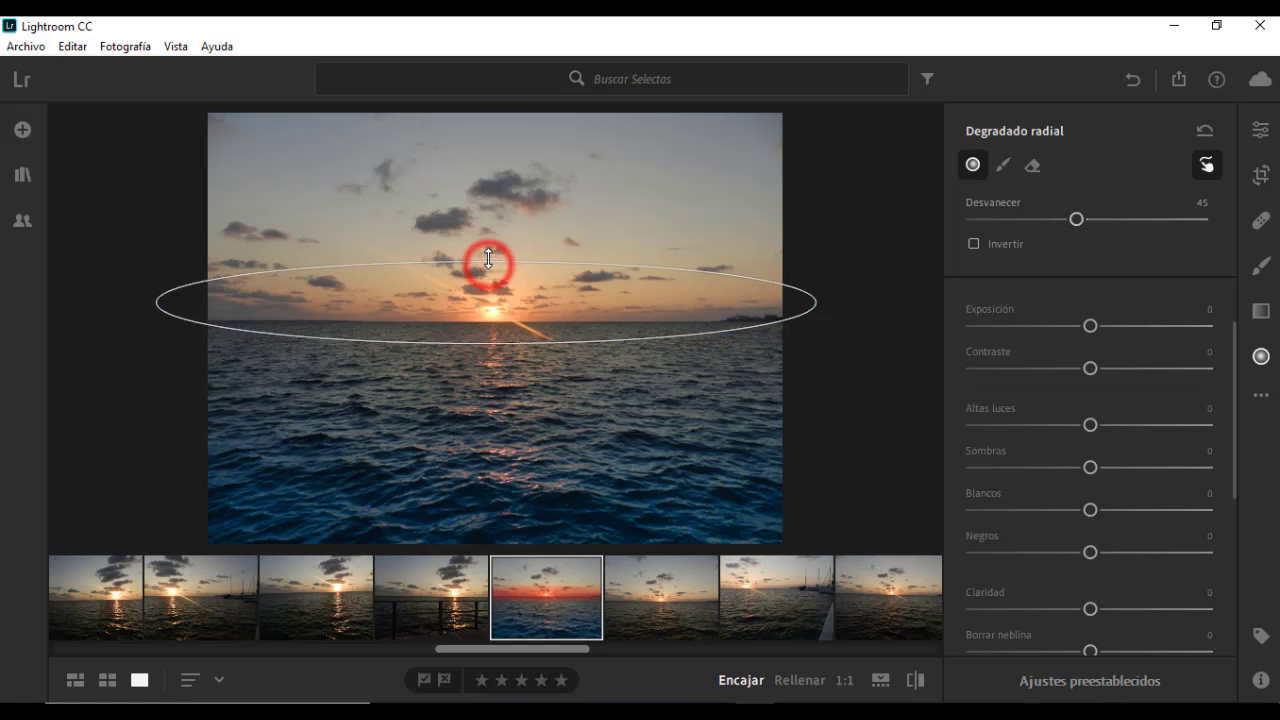
click(488, 338)
click(486, 303)
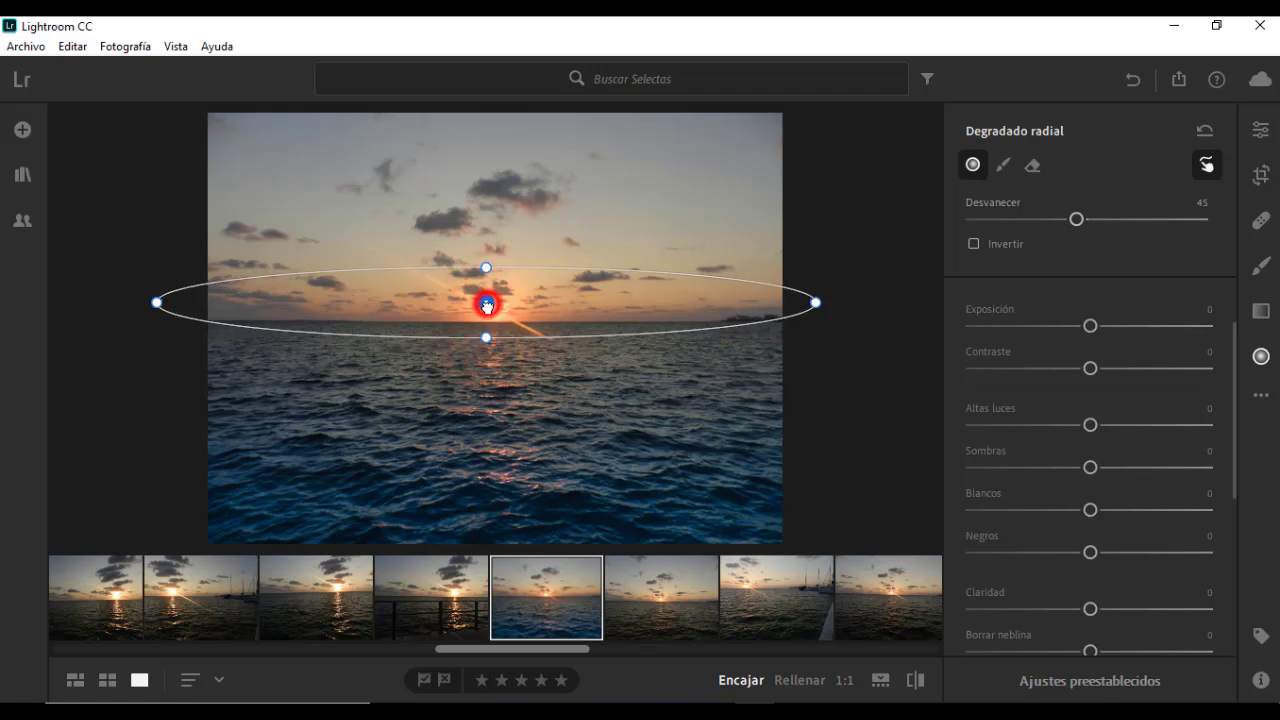
drag(486, 303, 487, 306)
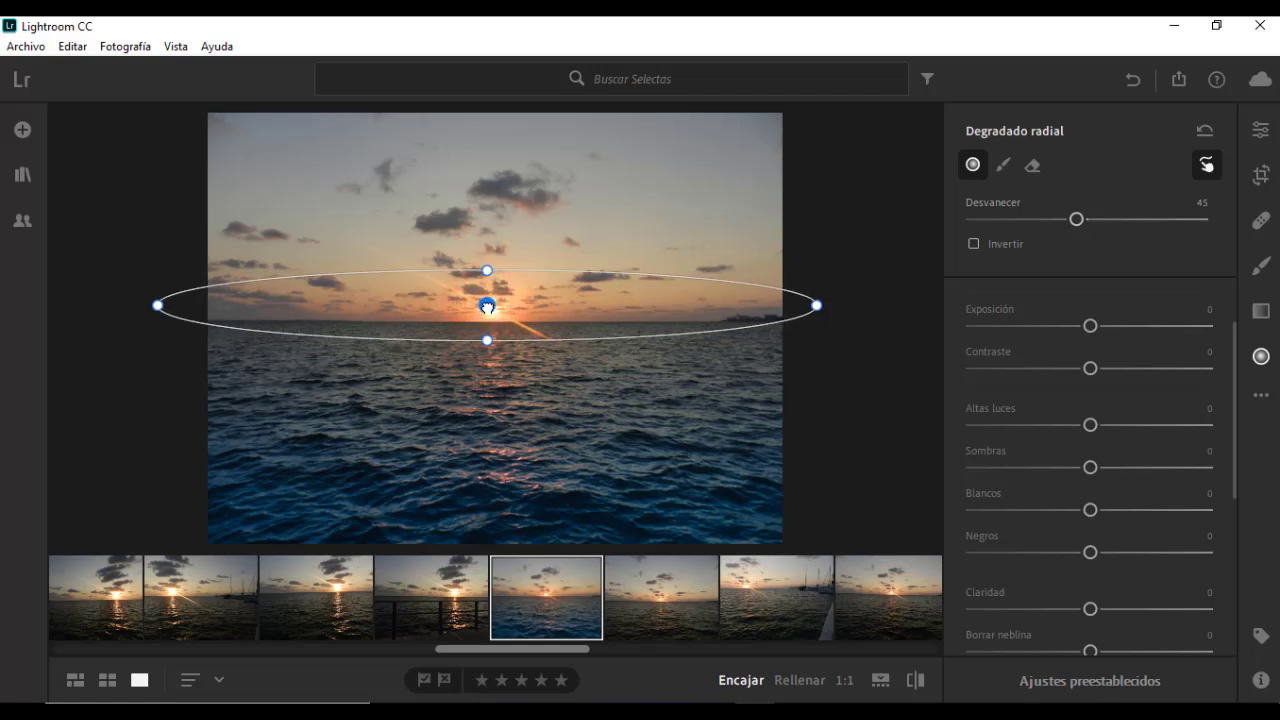
scroll(1057, 487, up, 2)
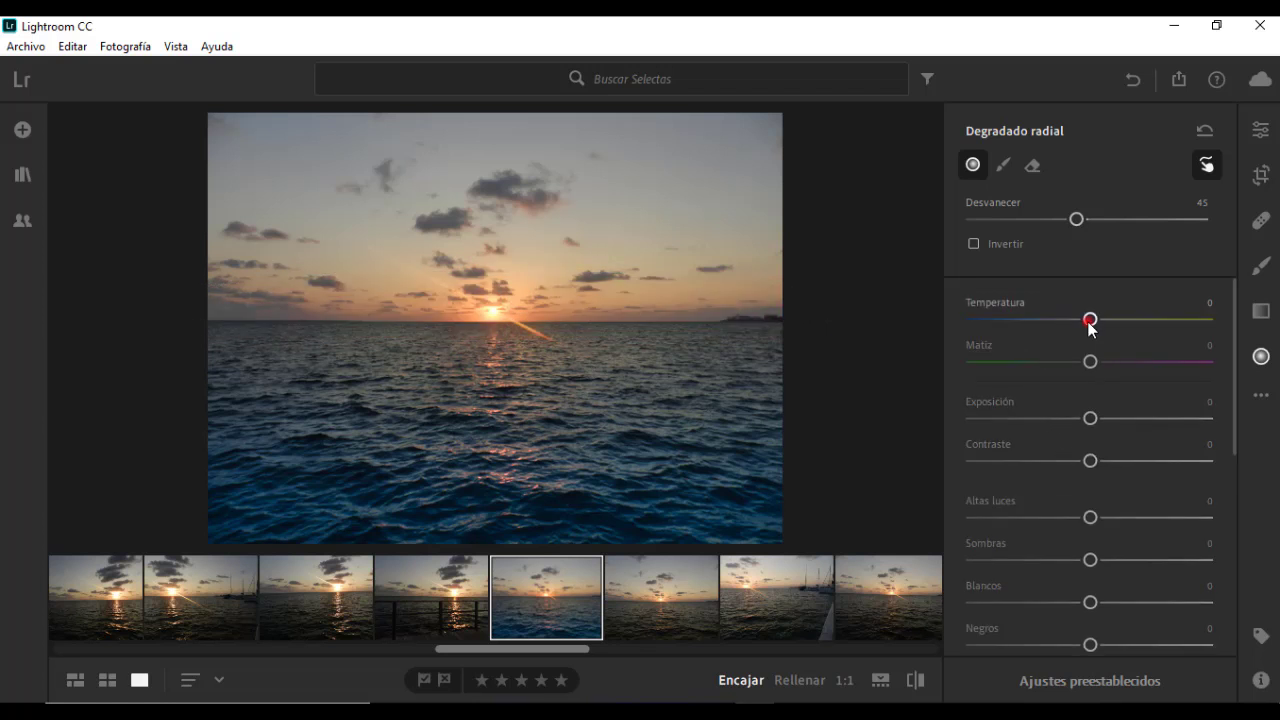
- Warm the sun's radial gradient: temperature +52, highlights −25, contrast +35
drag(1090, 319, 1156, 319)
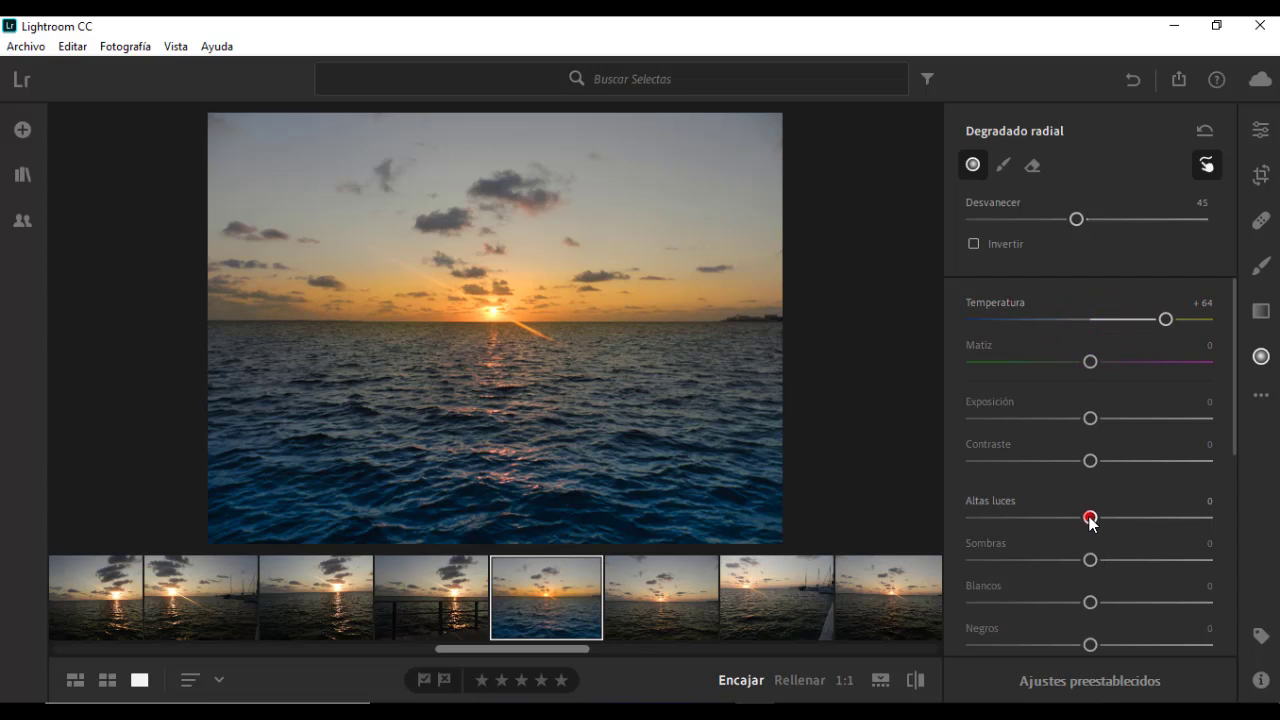
drag(1090, 518, 1070, 518)
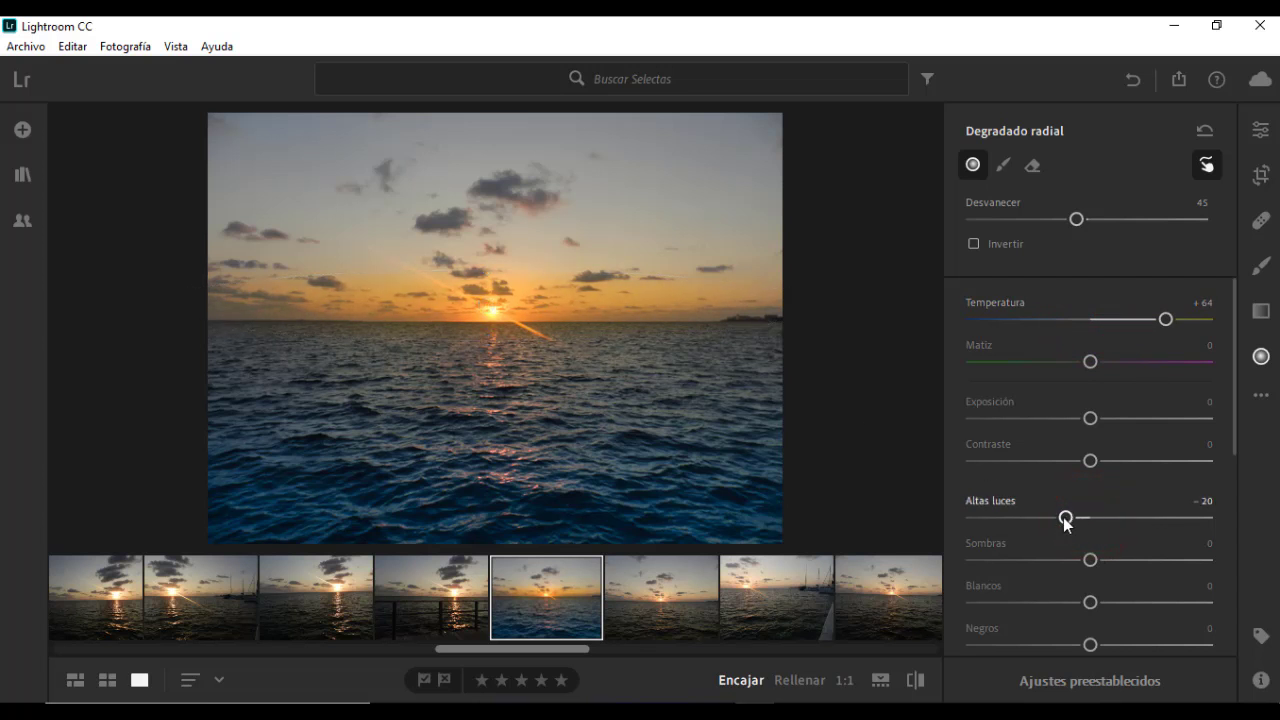
drag(1065, 517, 1060, 518)
drag(1091, 461, 1140, 461)
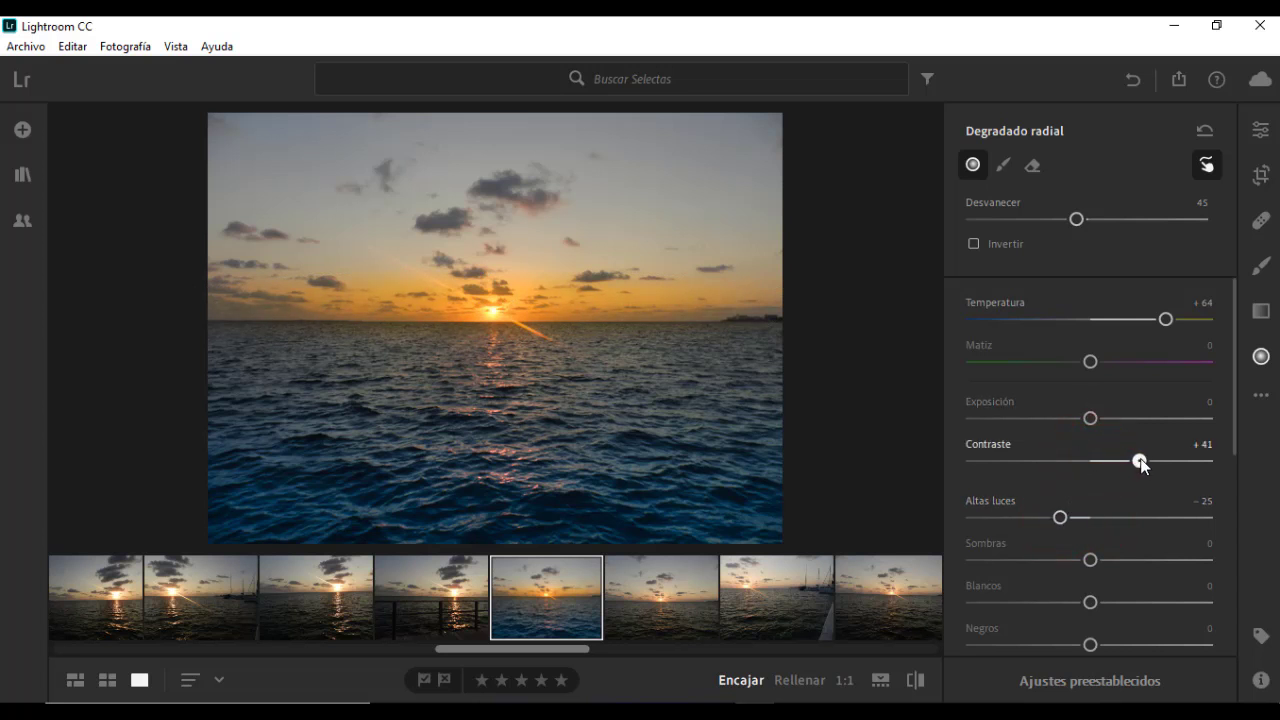
drag(1147, 461, 1131, 461)
drag(1153, 324, 1148, 324)
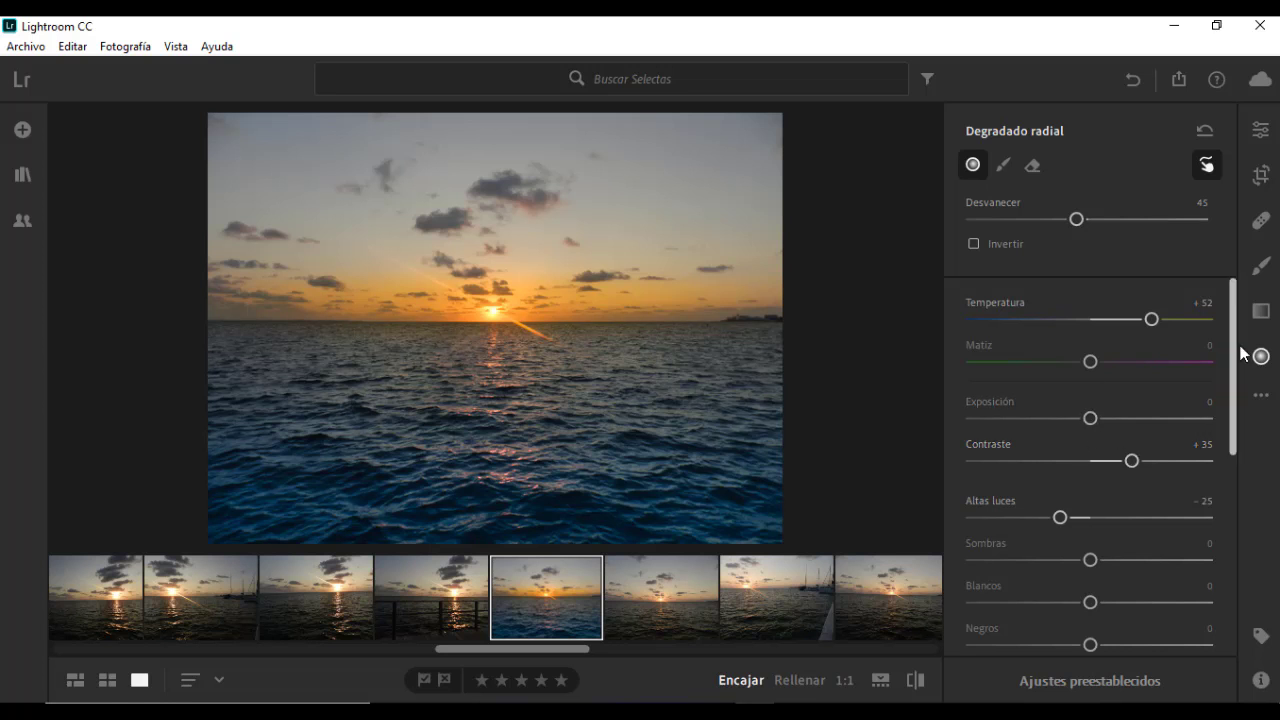
click(1262, 313)
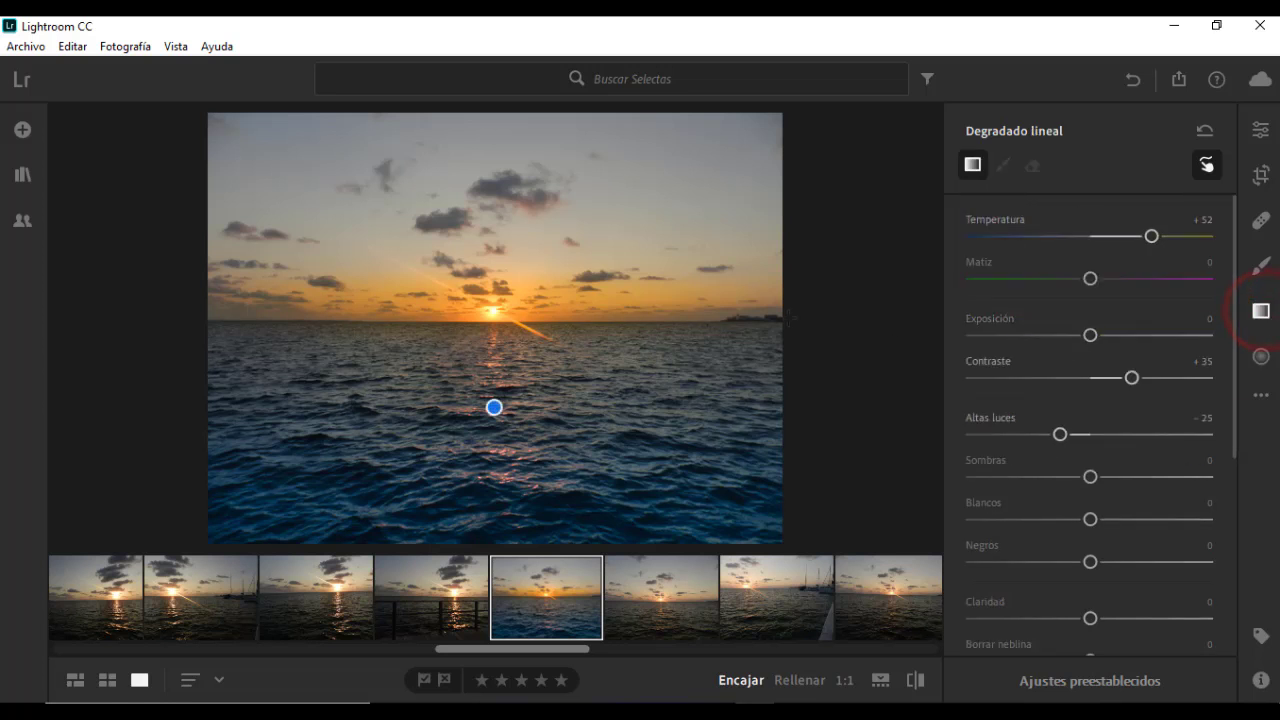
- Draw a linear gradient from the top of the sky to the horizon and cool it to −48 temperature
drag(487, 114, 484, 332)
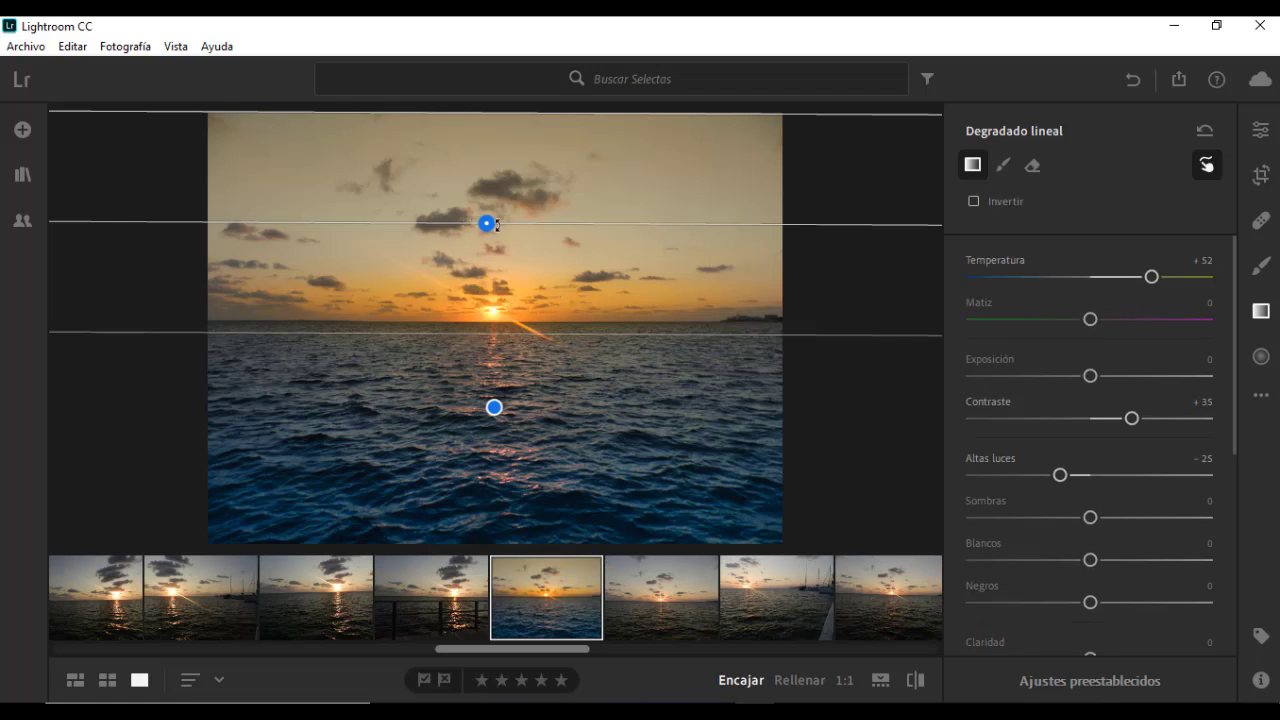
mouse_move(486, 223)
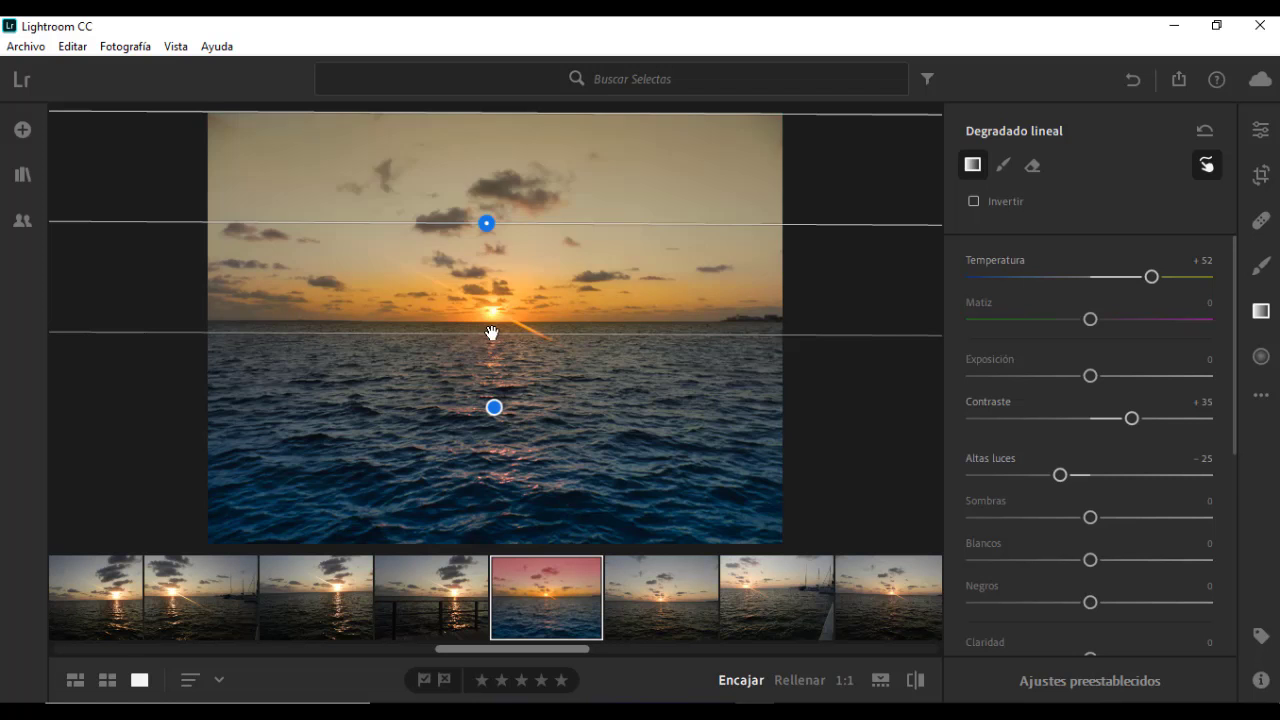
drag(492, 336, 492, 347)
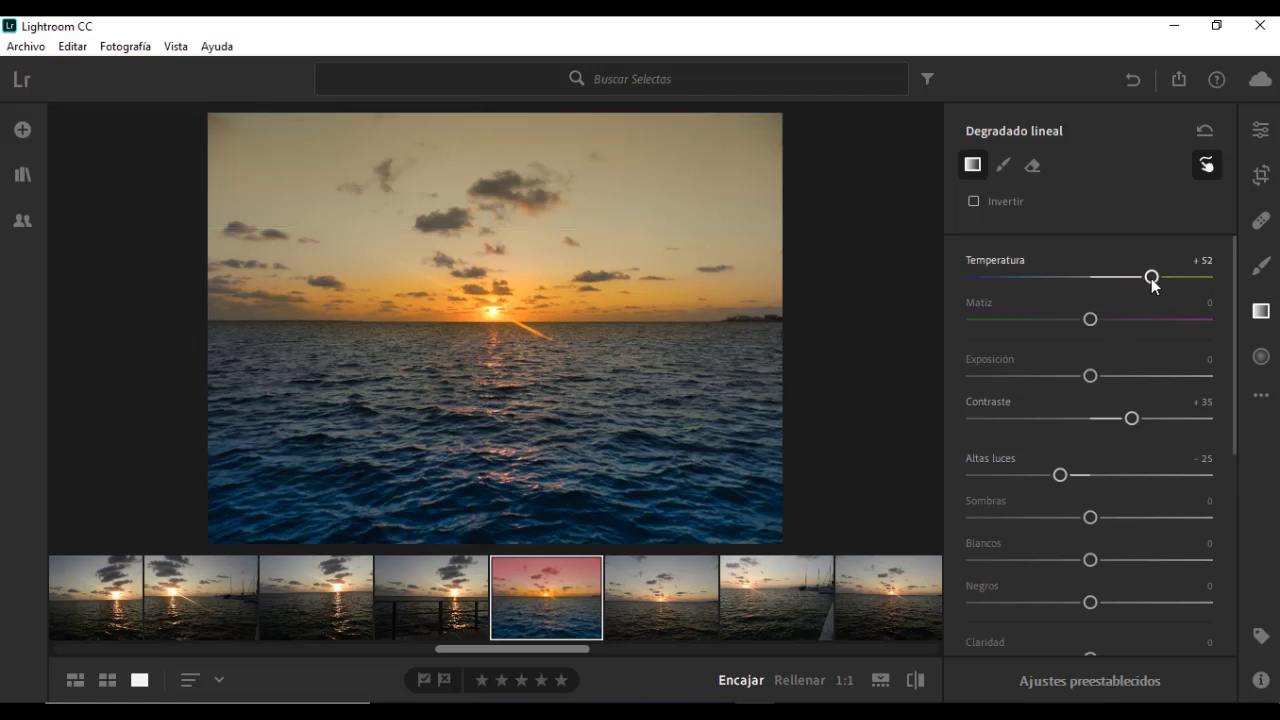
drag(1151, 276, 1033, 285)
scroll(1114, 471, down, 1)
scroll(1114, 471, down, 1)
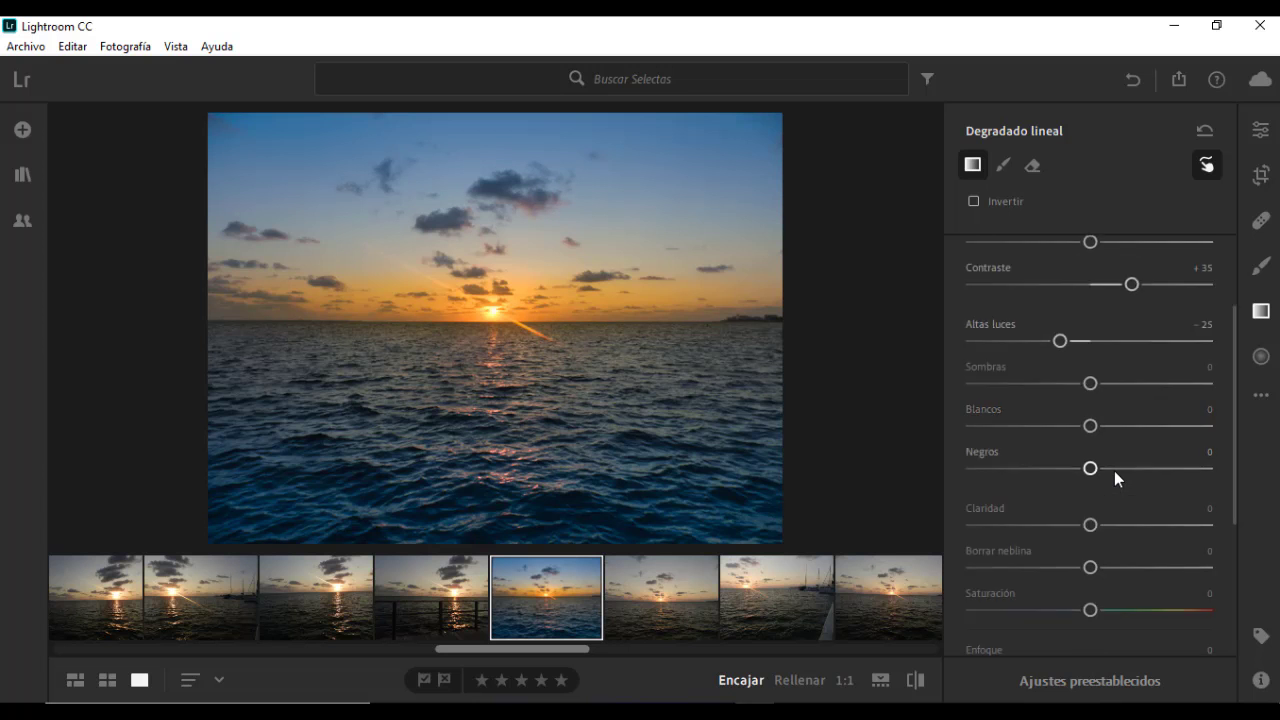
scroll(1114, 471, up, 2)
- Set the sky gradient's tint to −15 and saturation to +11
drag(1090, 319, 1074, 320)
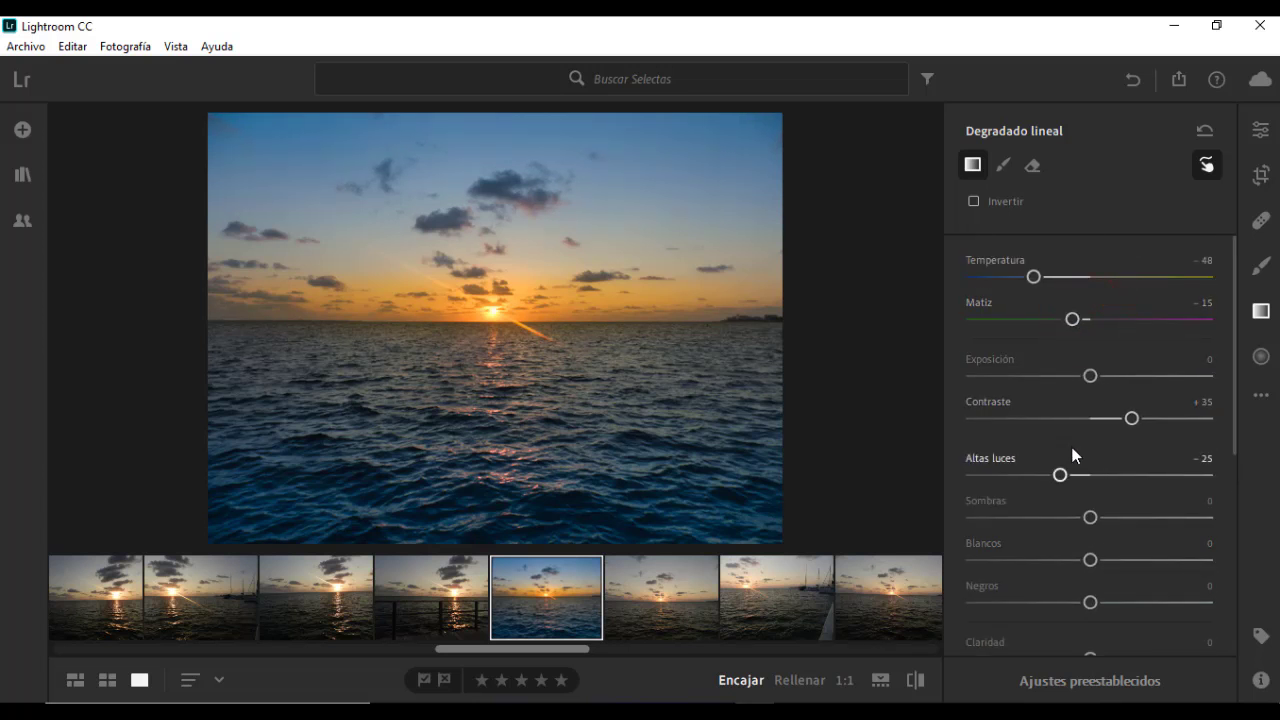
scroll(1071, 457, down, 2)
scroll(1072, 455, down, 2)
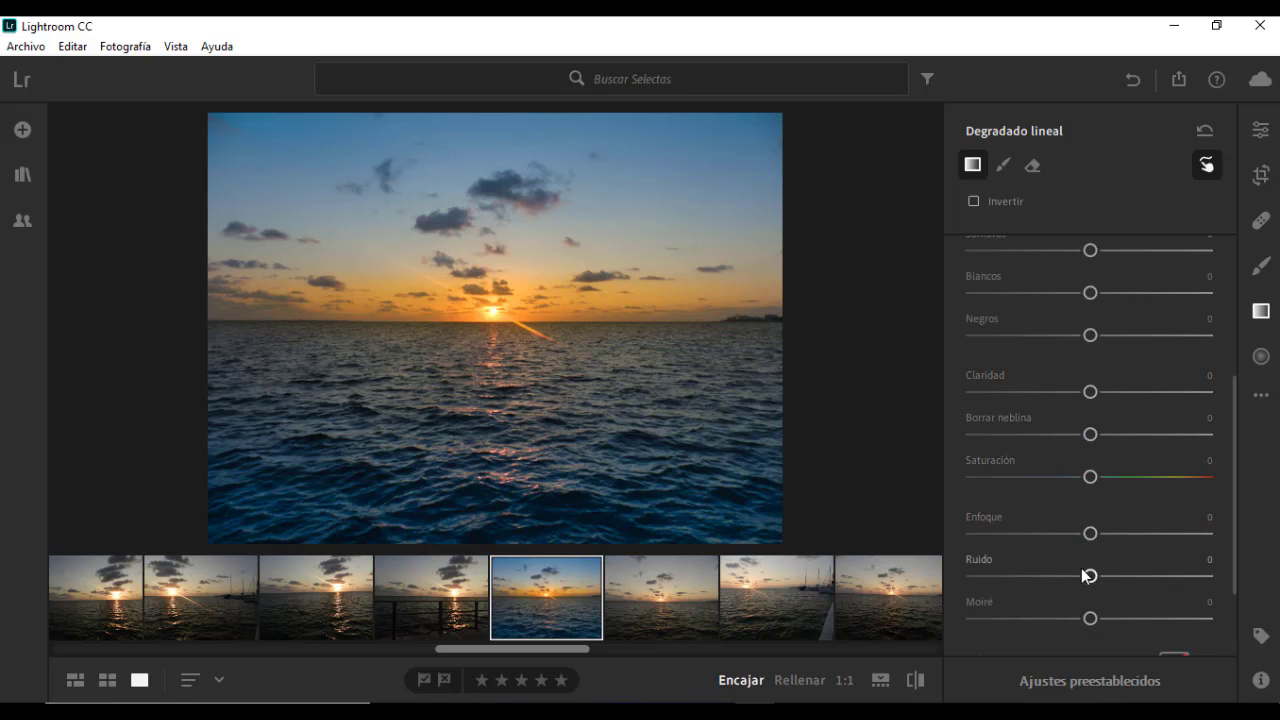
click(1092, 479)
drag(1092, 479, 1109, 479)
mouse_move(1058, 478)
mouse_down()
mouse_move(1115, 478)
mouse_move(1105, 484)
mouse_up()
scroll(1072, 535, down, 2)
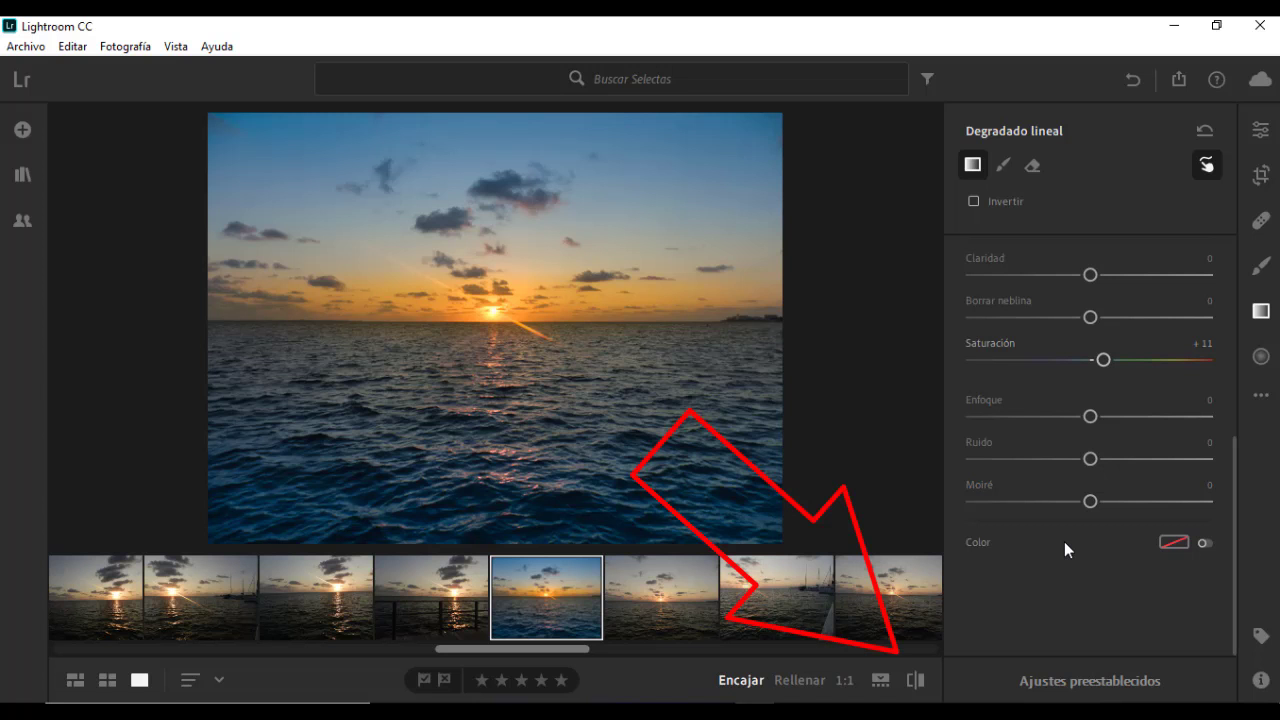
- Toggle the original view on and off to compare, then pick the Brush mask tool
click(925, 688)
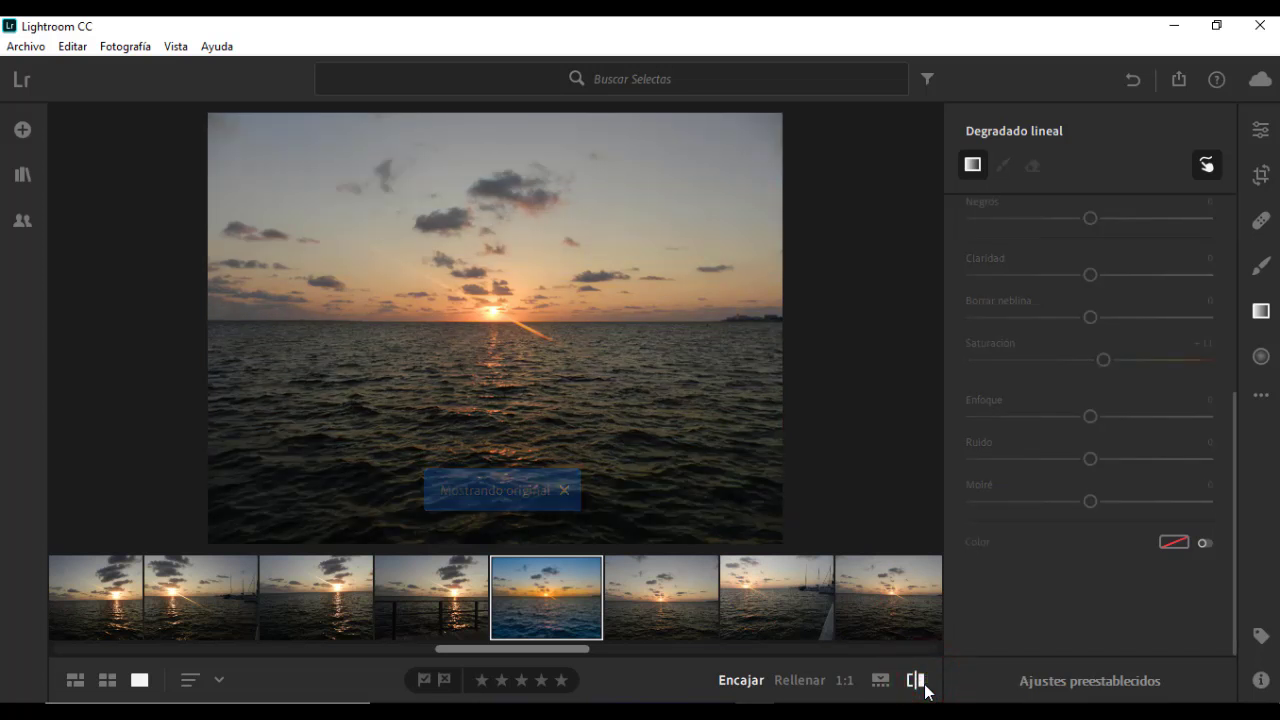
click(925, 688)
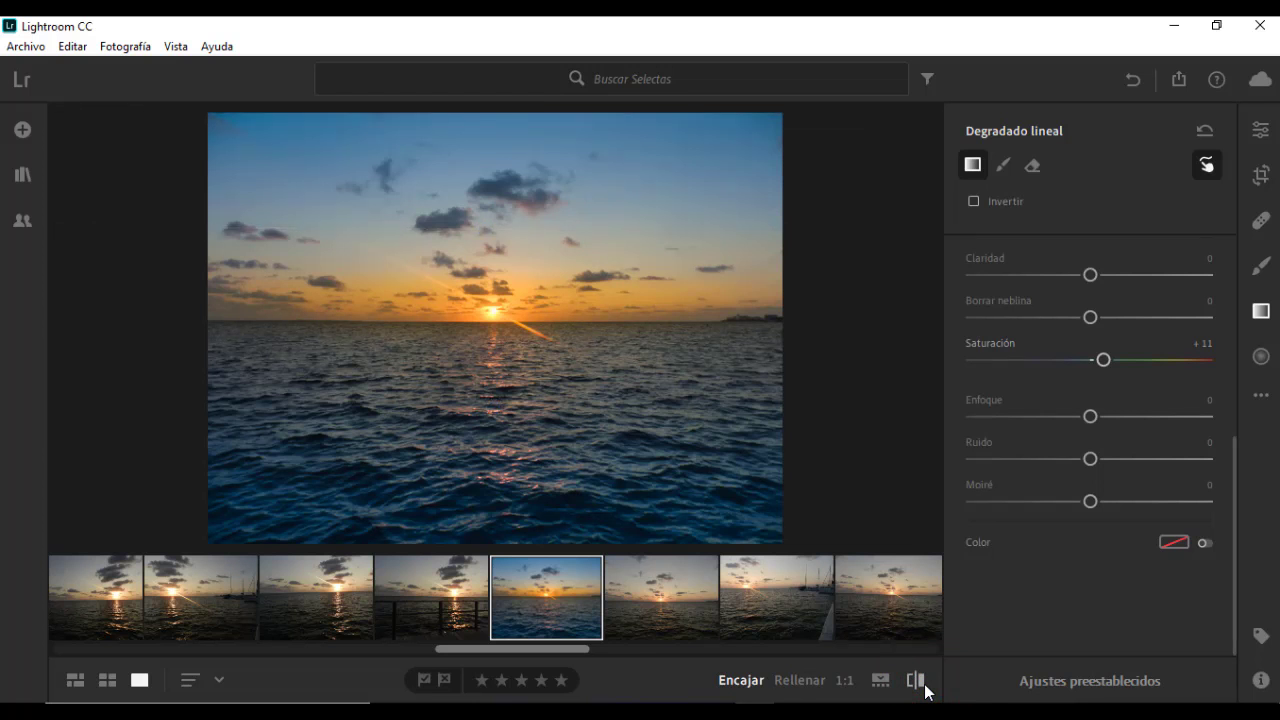
click(1261, 268)
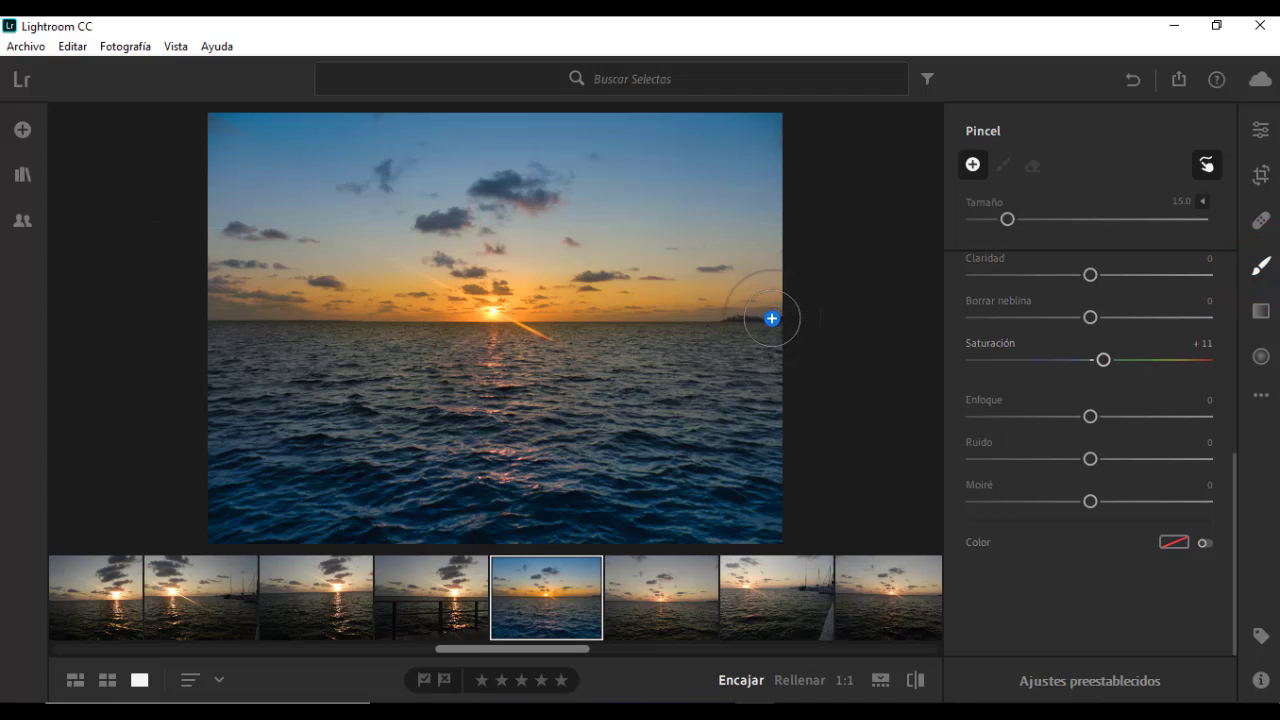
- Shrink the brush to size 5.5 and paint over the right end of the horizon
click(1007, 219)
drag(1005, 220, 988, 220)
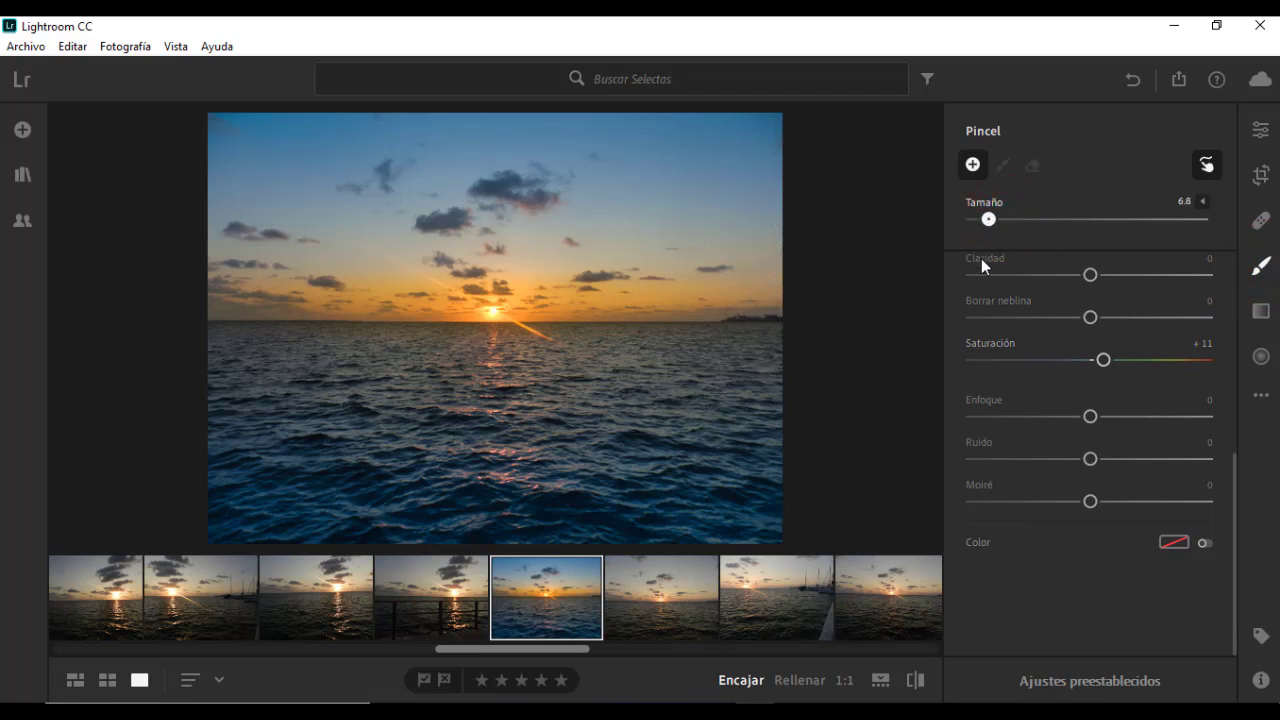
drag(728, 318, 780, 314)
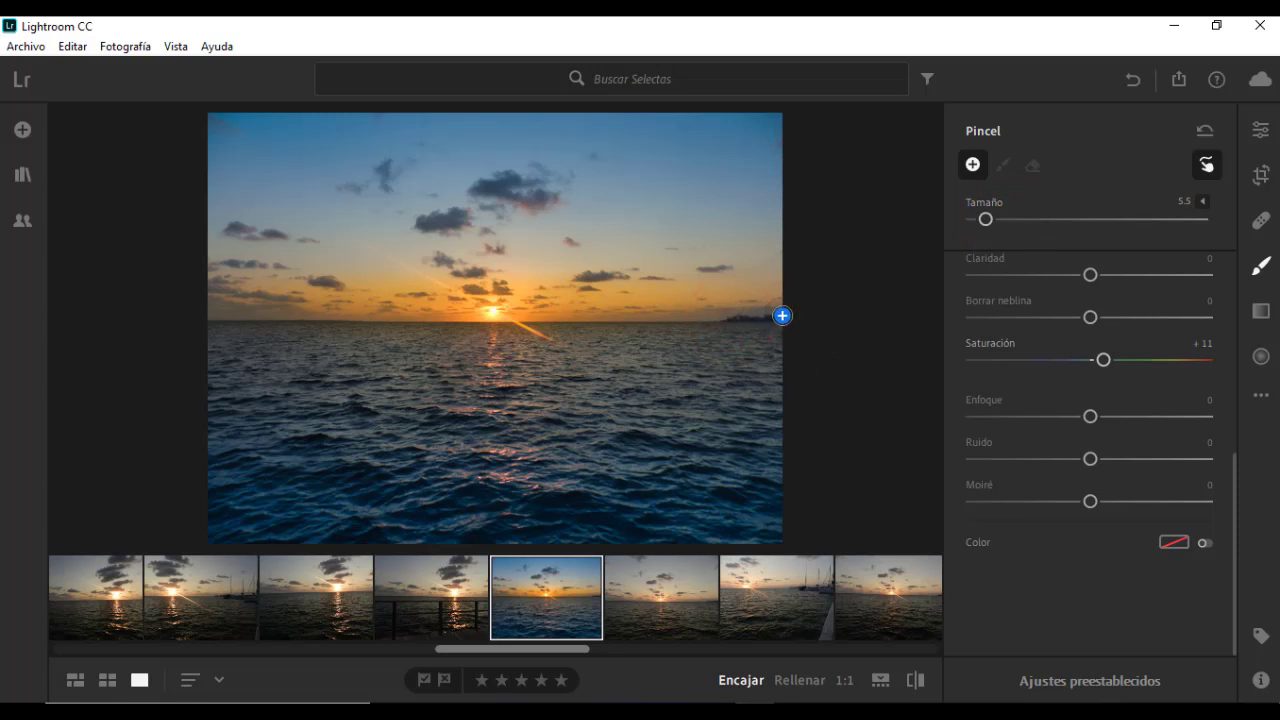
drag(782, 316, 752, 317)
- Reset the brush's highlights, temperature, tint and contrast, and raise exposure to +0.76
scroll(1060, 367, up, 4)
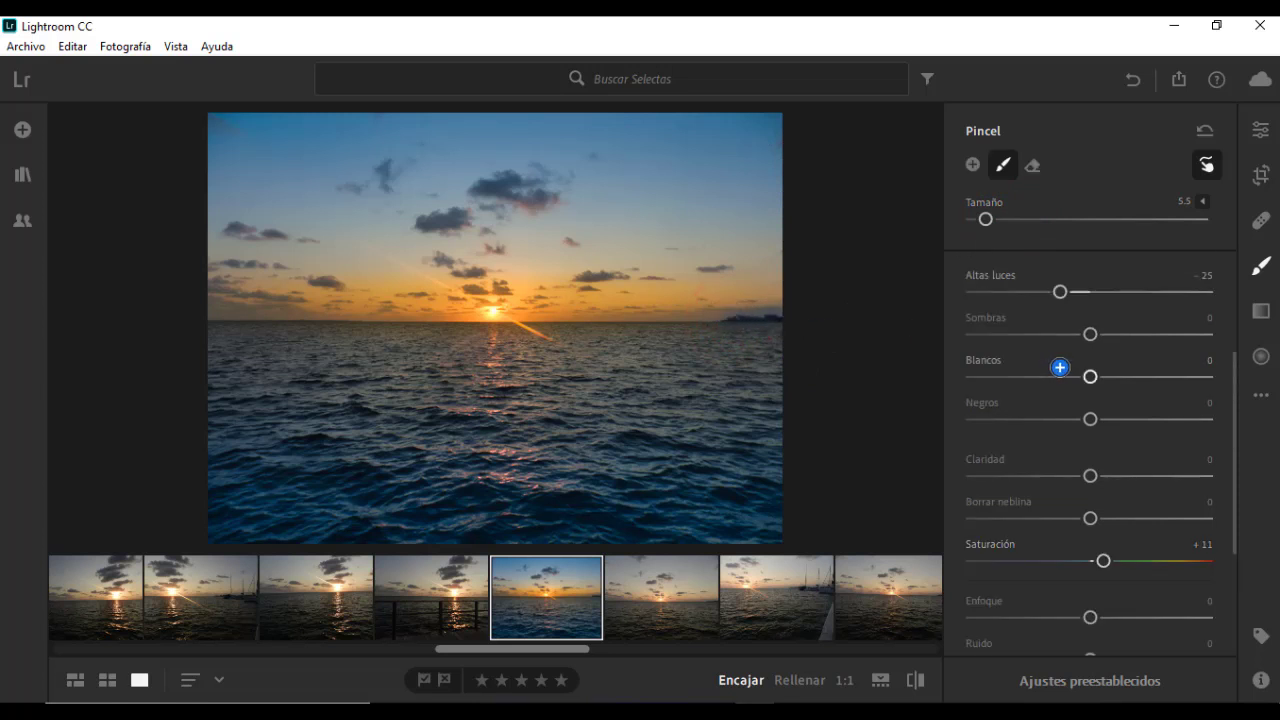
double_click(1060, 293)
scroll(1057, 288, up, 3)
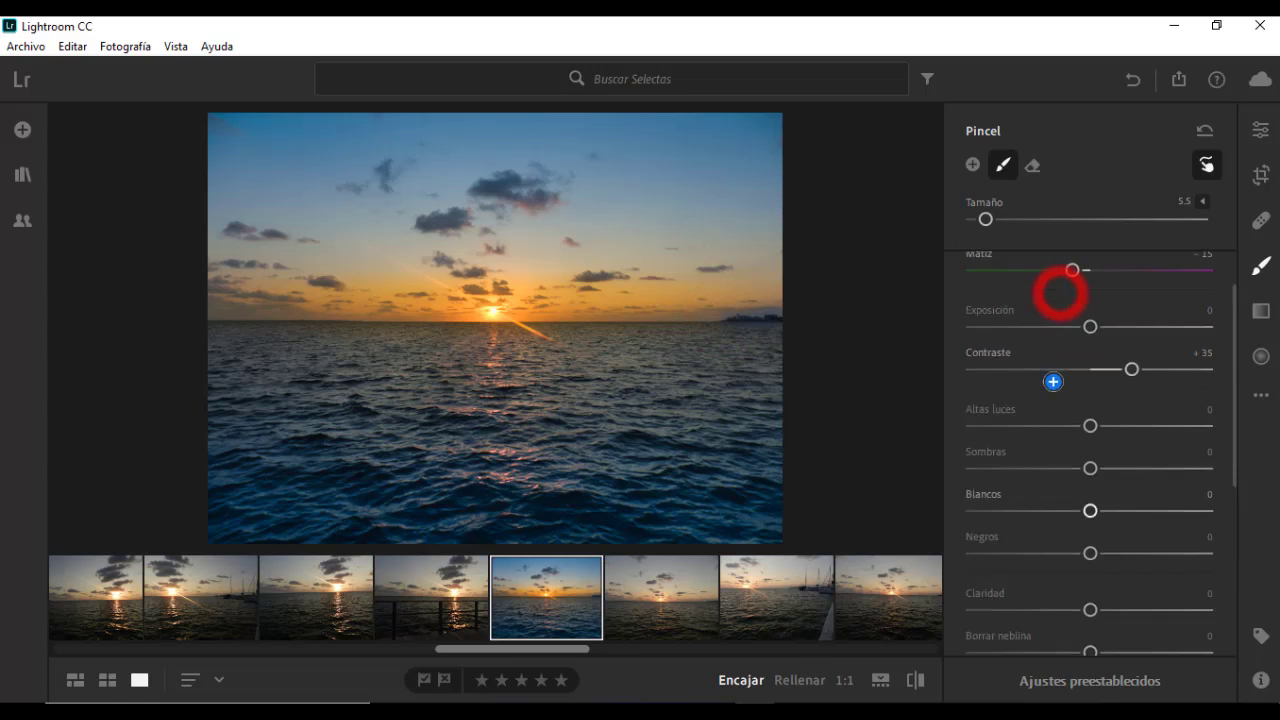
double_click(1036, 296)
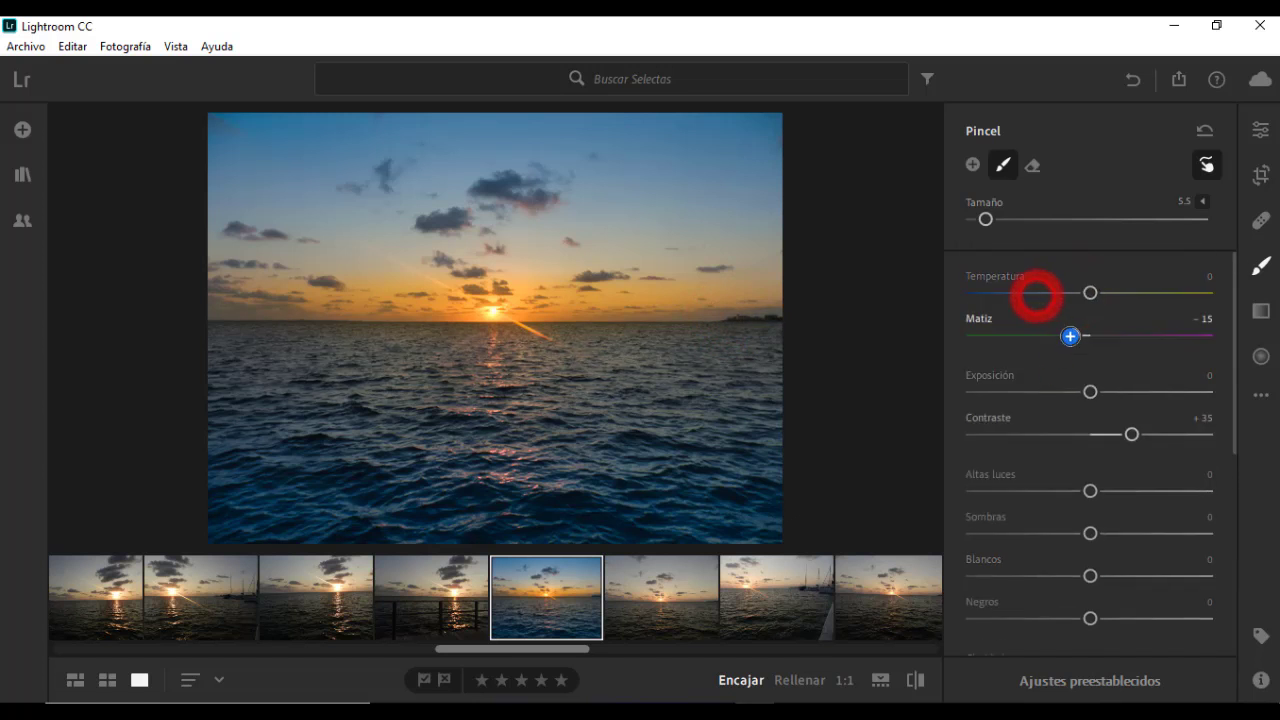
double_click(1070, 337)
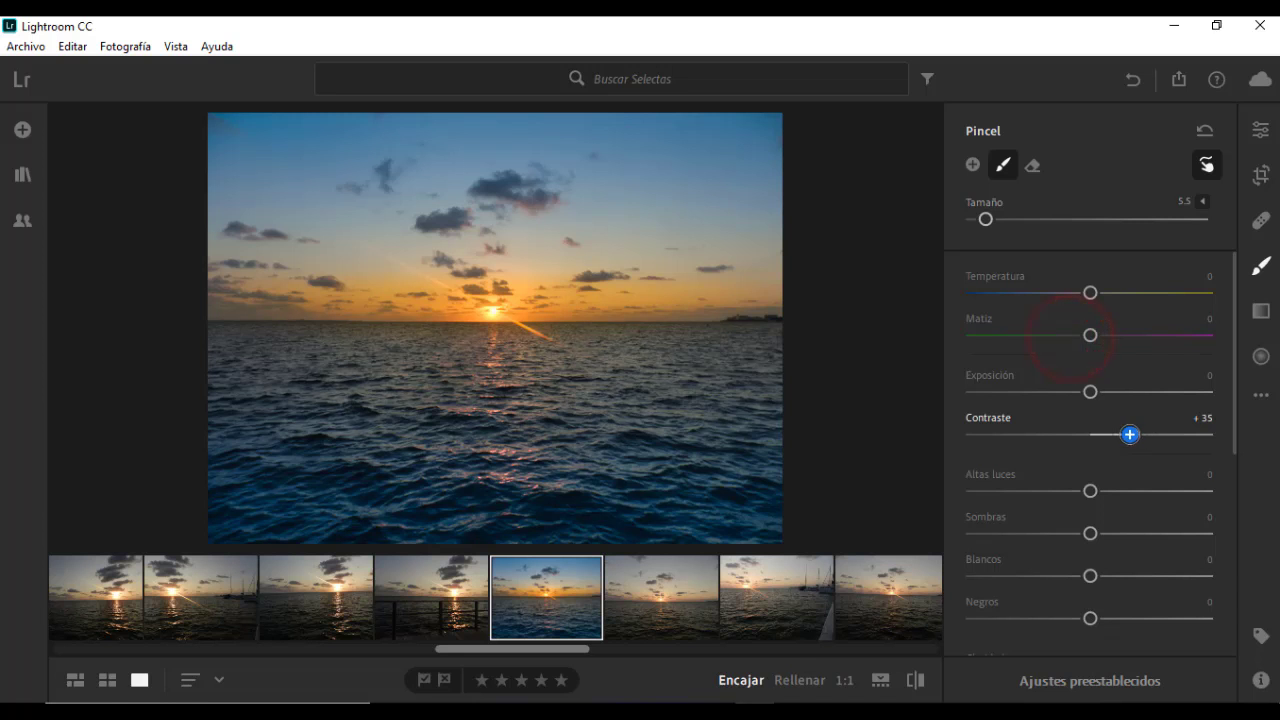
double_click(1131, 434)
mouse_move(1087, 391)
mouse_down()
mouse_move(1154, 391)
mouse_move(1104, 397)
mouse_up()
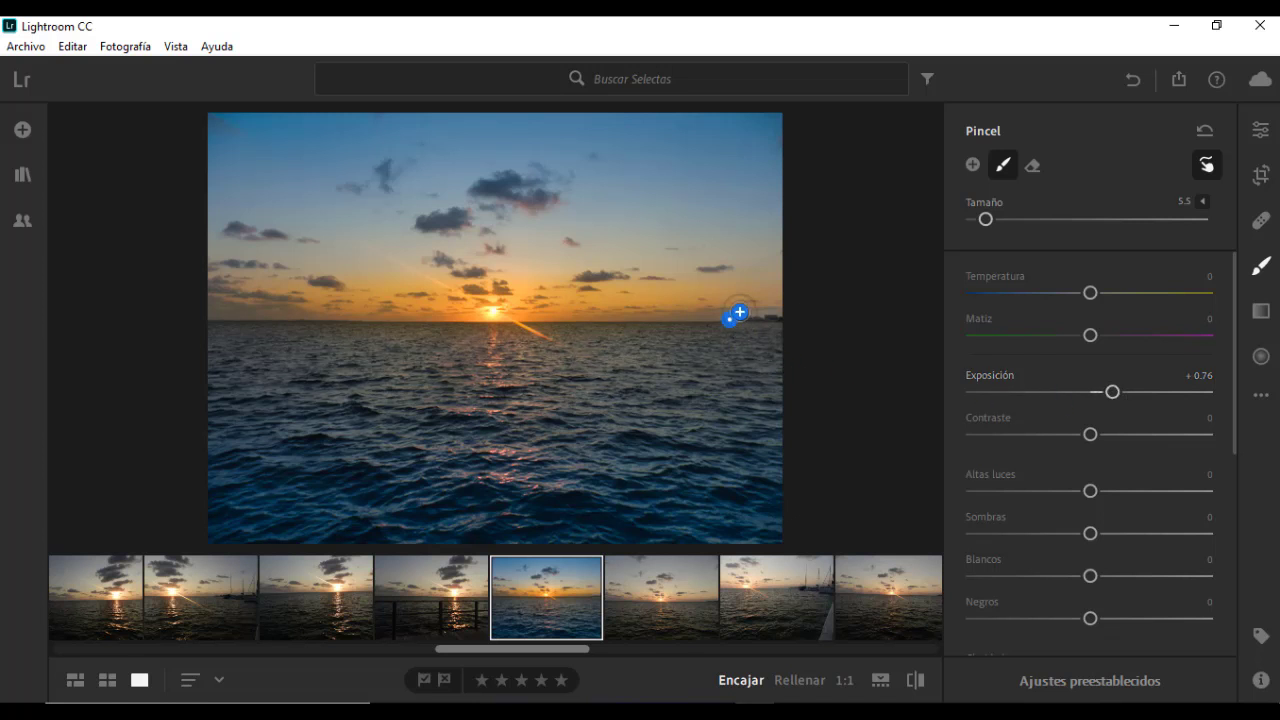
- Nudge the horizon brush mask and compare the edited photo with the original
click(773, 315)
mouse_move(722, 319)
mouse_down()
mouse_move(706, 320)
mouse_move(769, 314)
mouse_move(730, 320)
mouse_up()
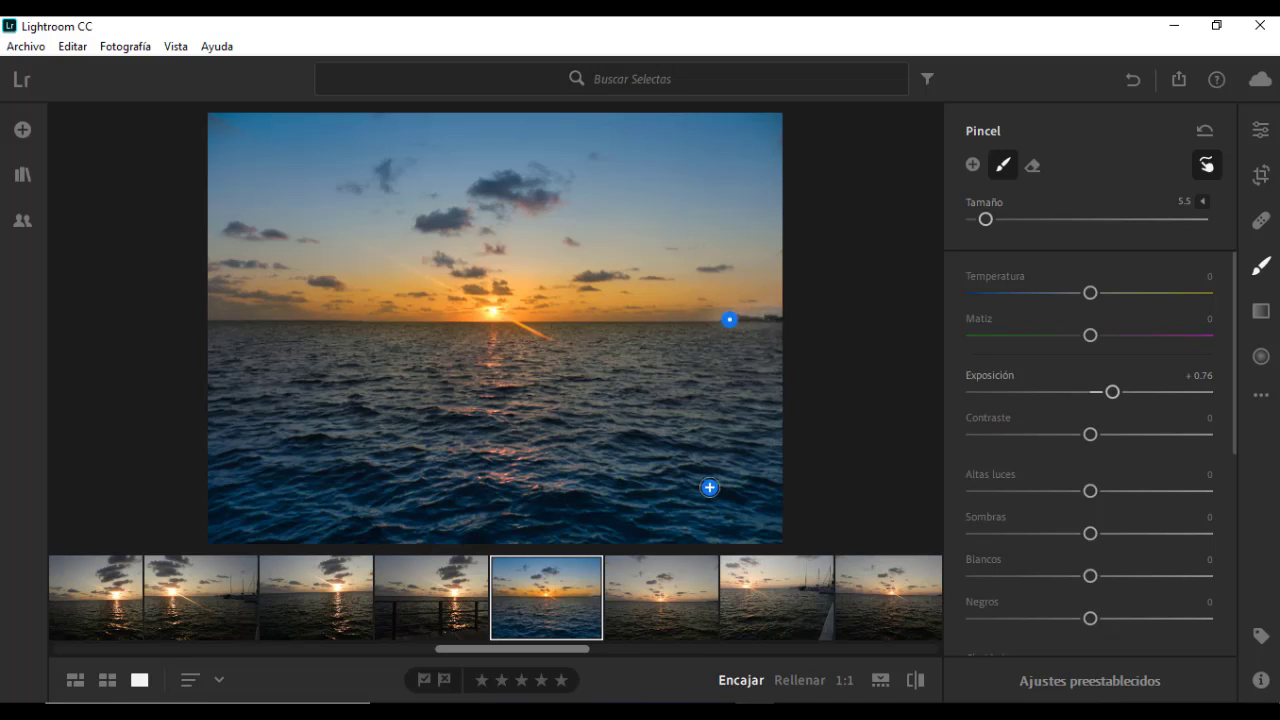
click(906, 684)
click(906, 684)
click(1258, 133)
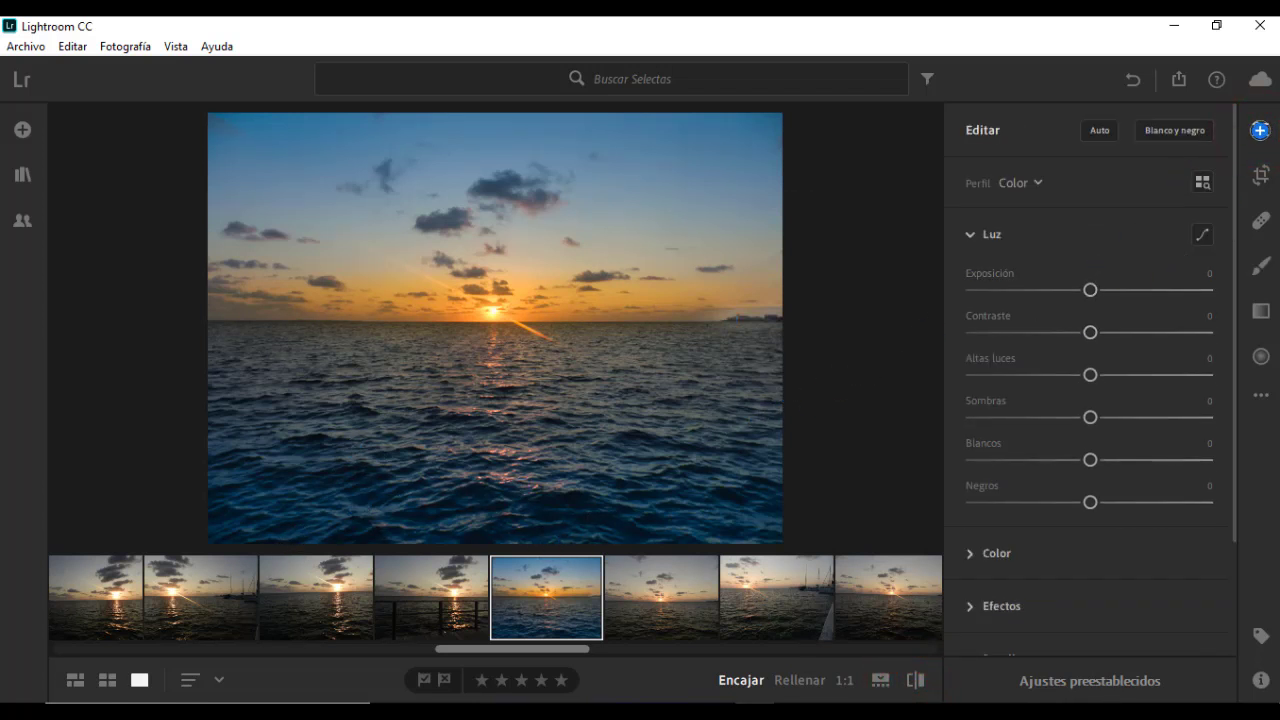
click(1260, 131)
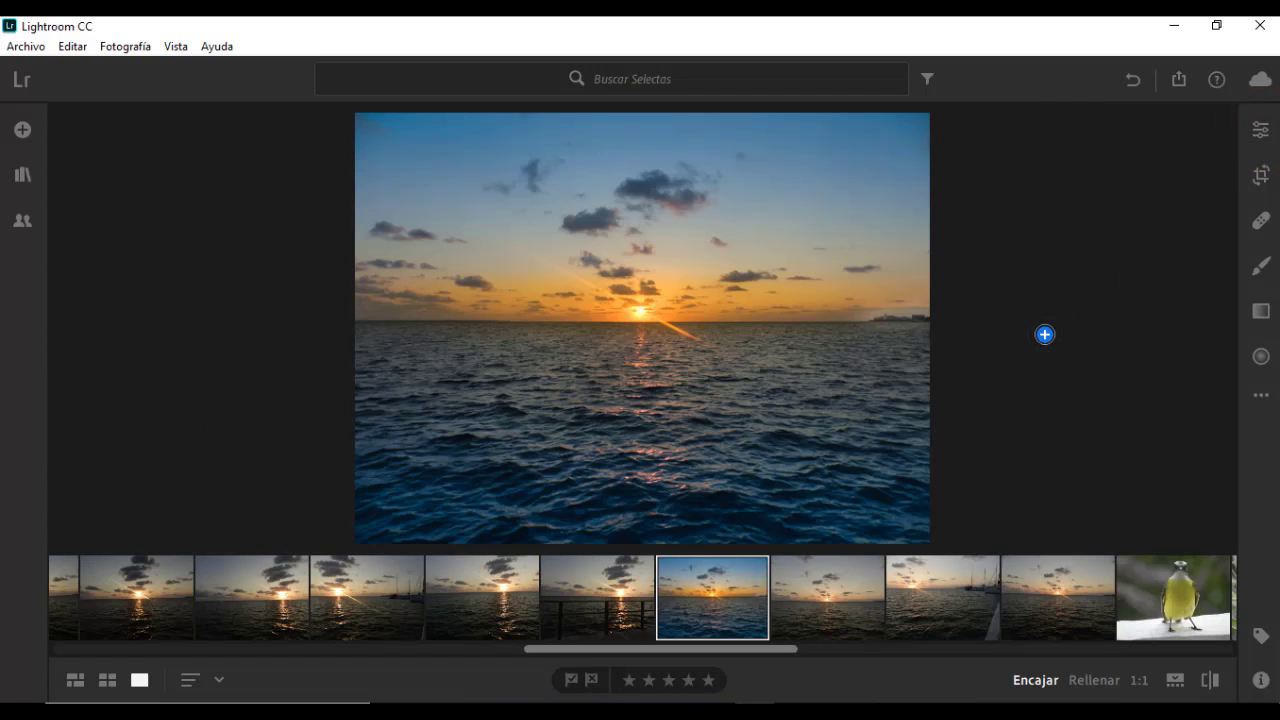
- Reselect the horizon brush mask and delete it
click(1262, 264)
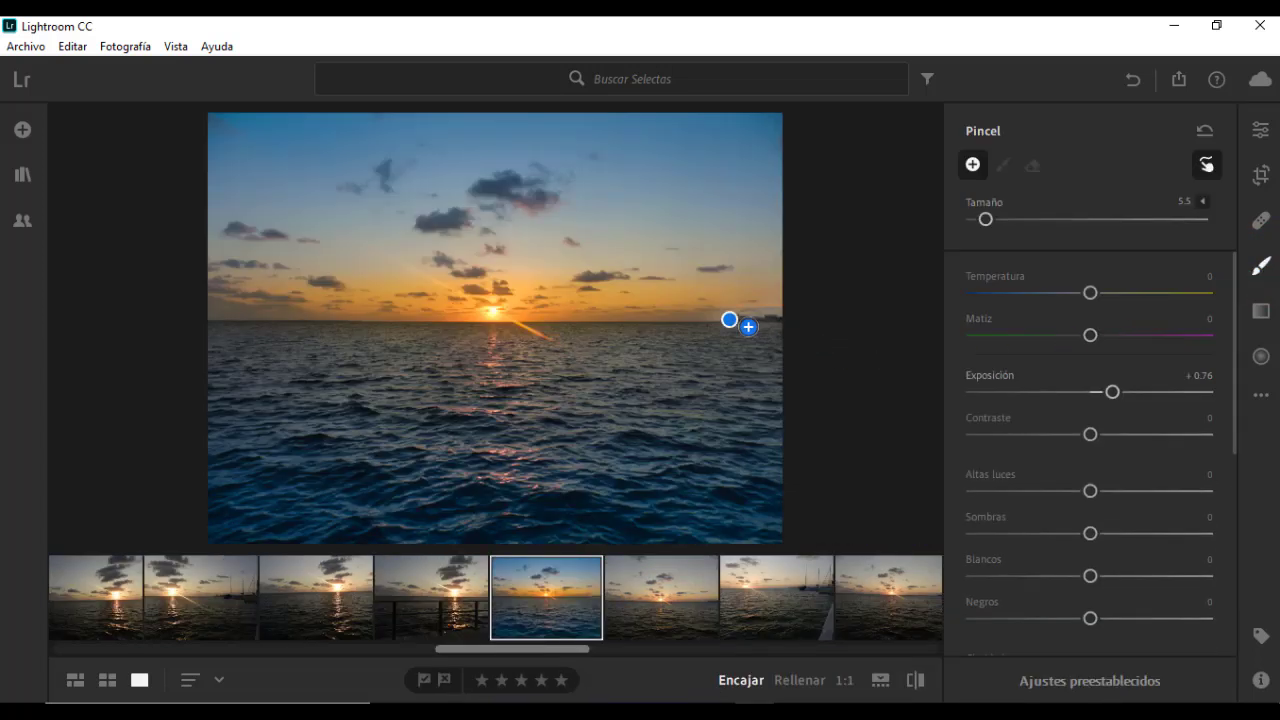
click(729, 321)
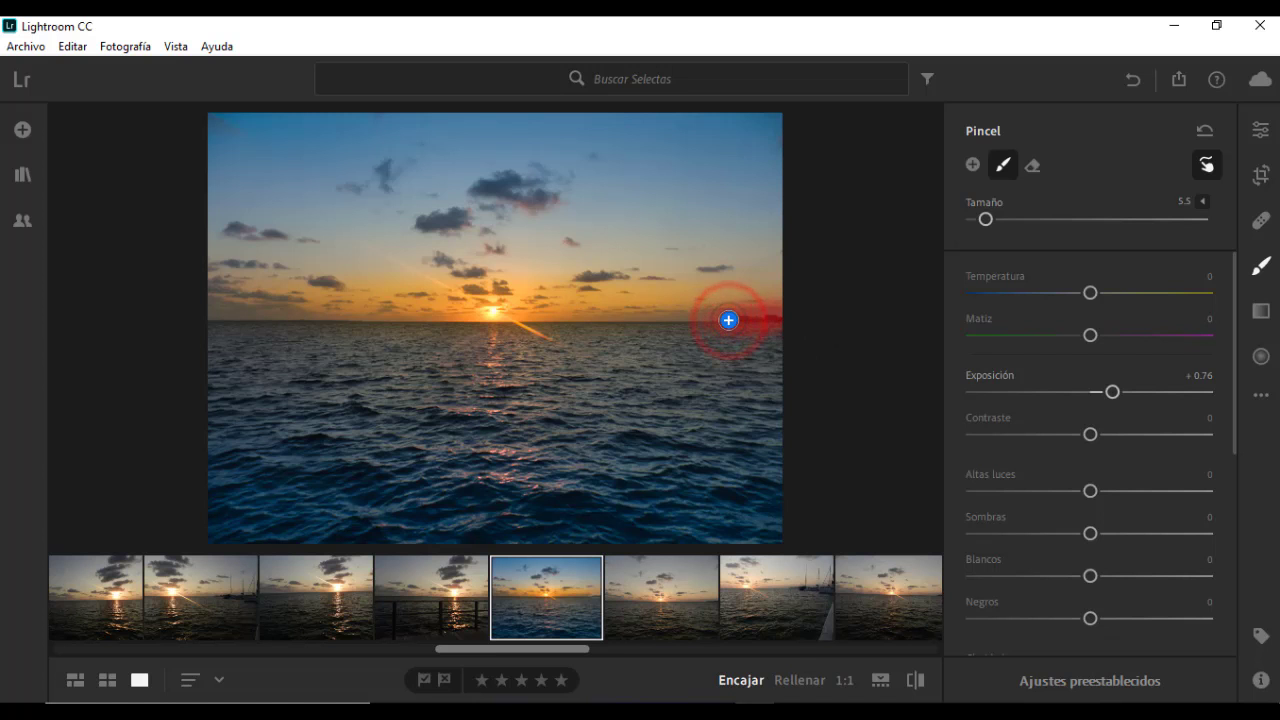
key(Delete)
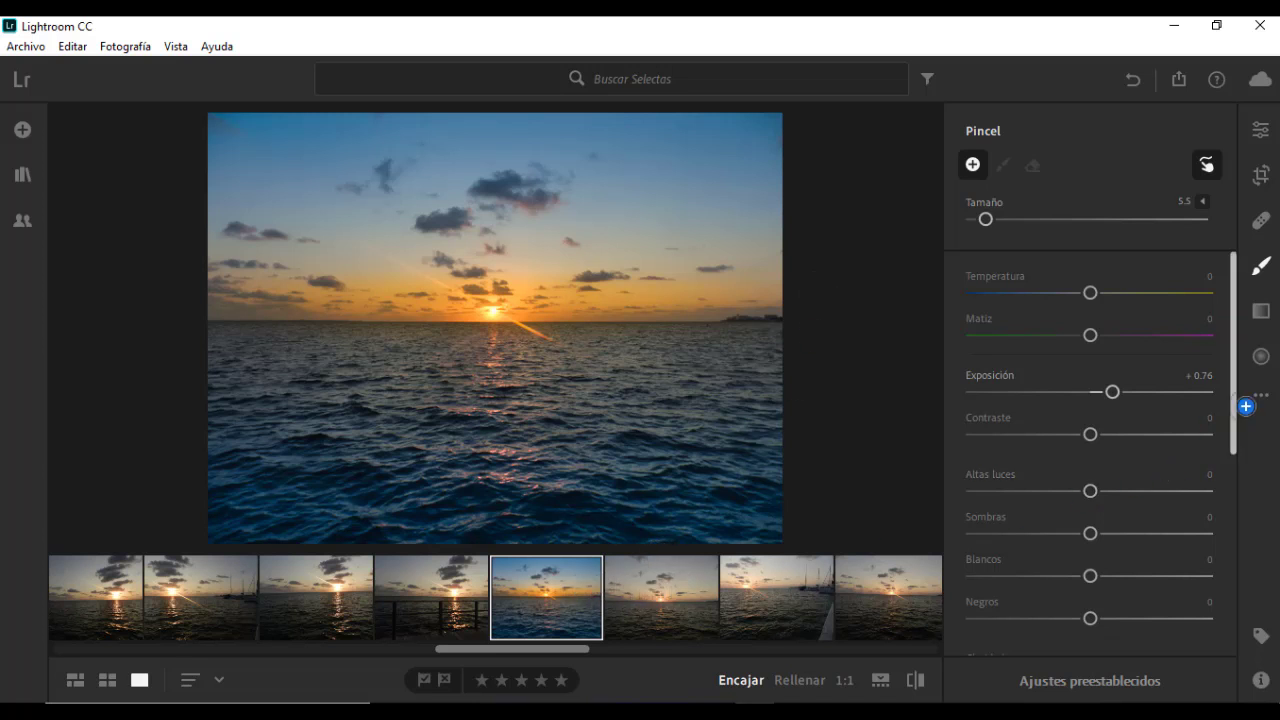
- Copy the photo's edit settings with the Herramientas (masking tools) group included
click(1261, 393)
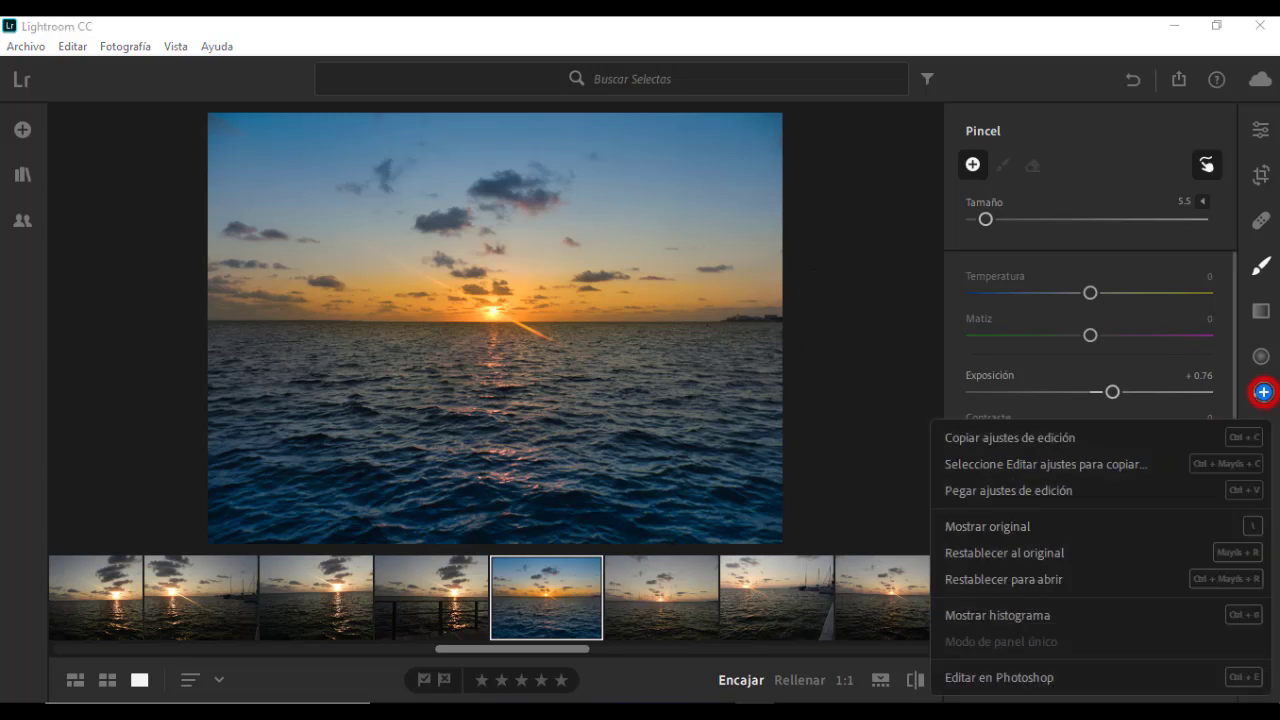
click(1094, 472)
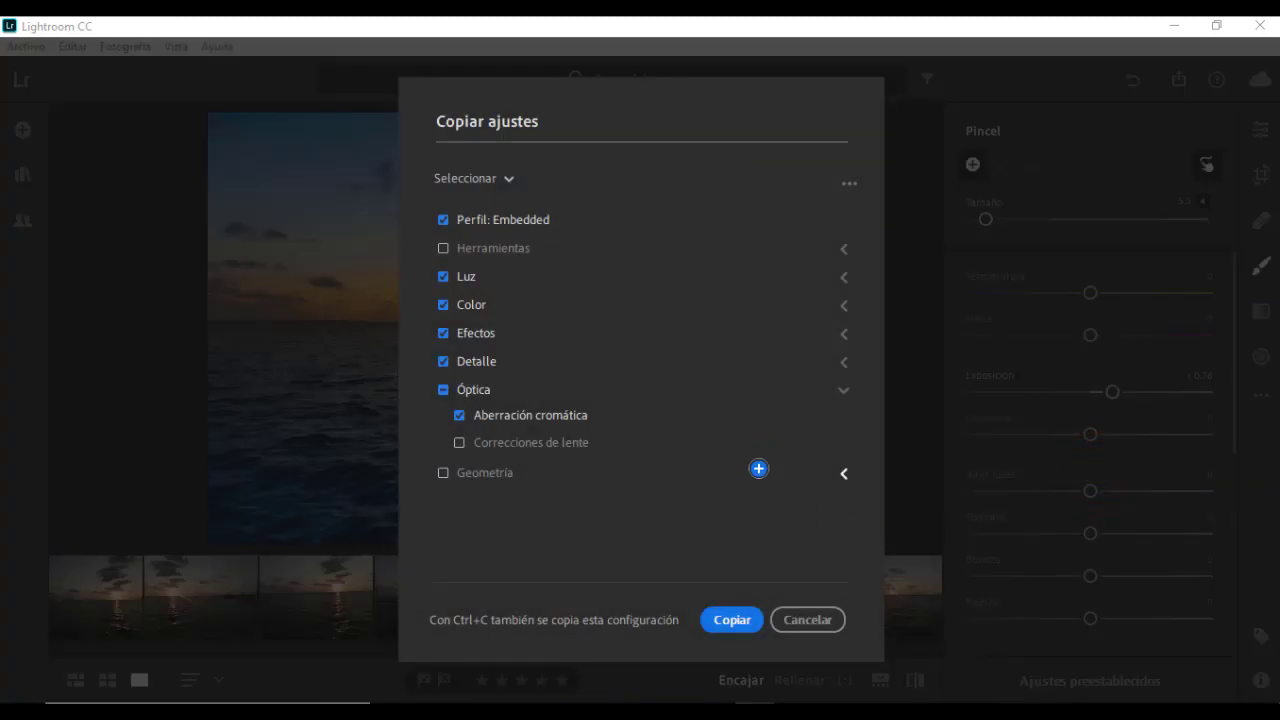
click(443, 249)
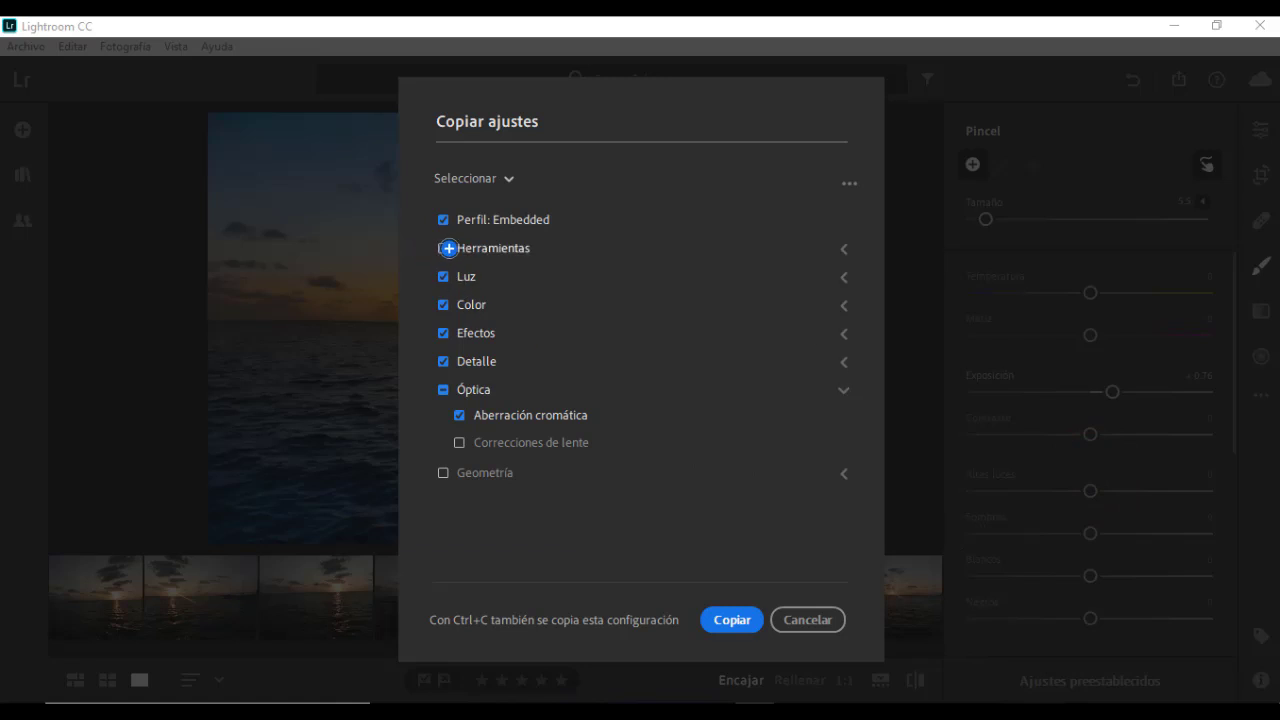
click(449, 248)
click(737, 617)
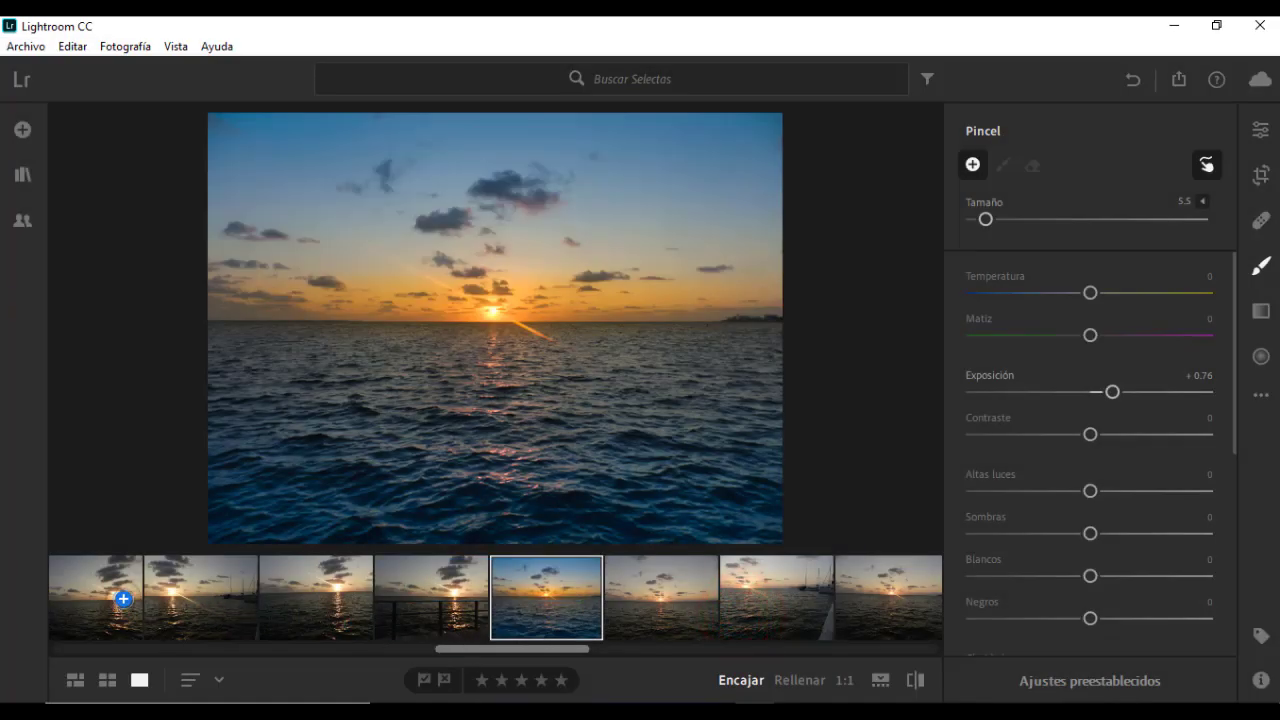
- Switch to Grid view and select the already edited sunset photo
scroll(123, 599, down, 2)
scroll(269, 613, down, 2)
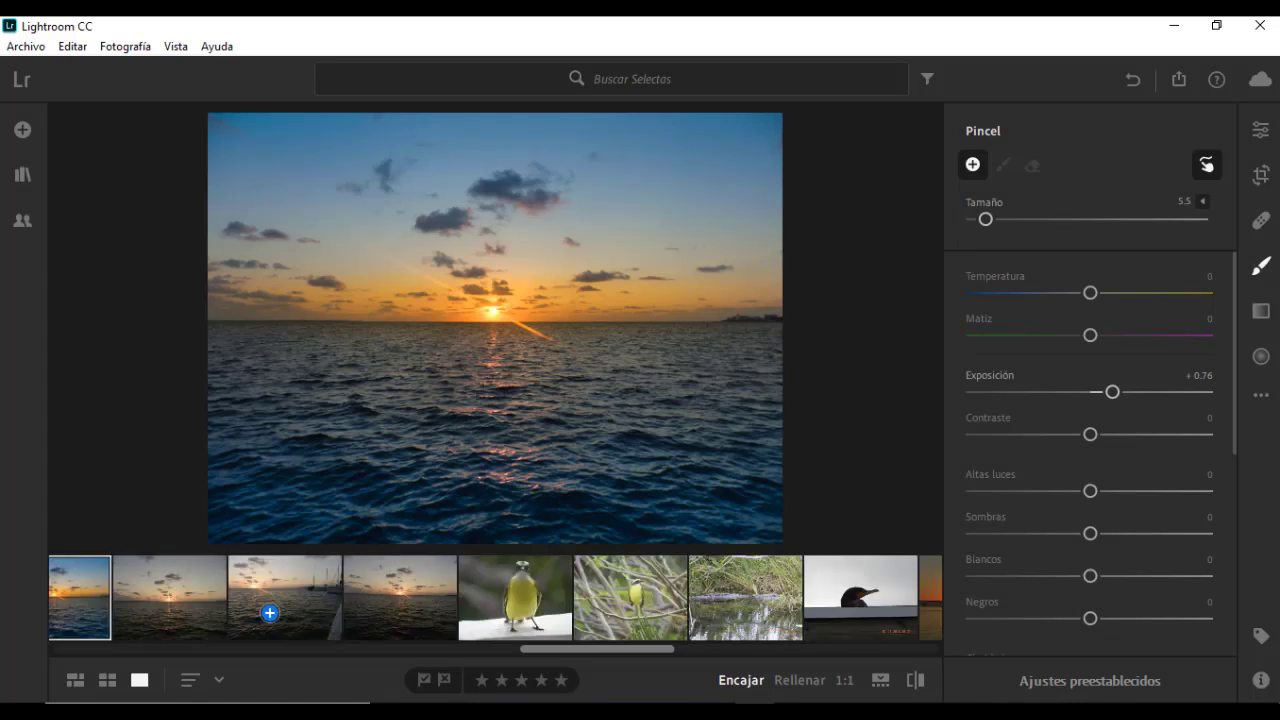
scroll(269, 613, down, 2)
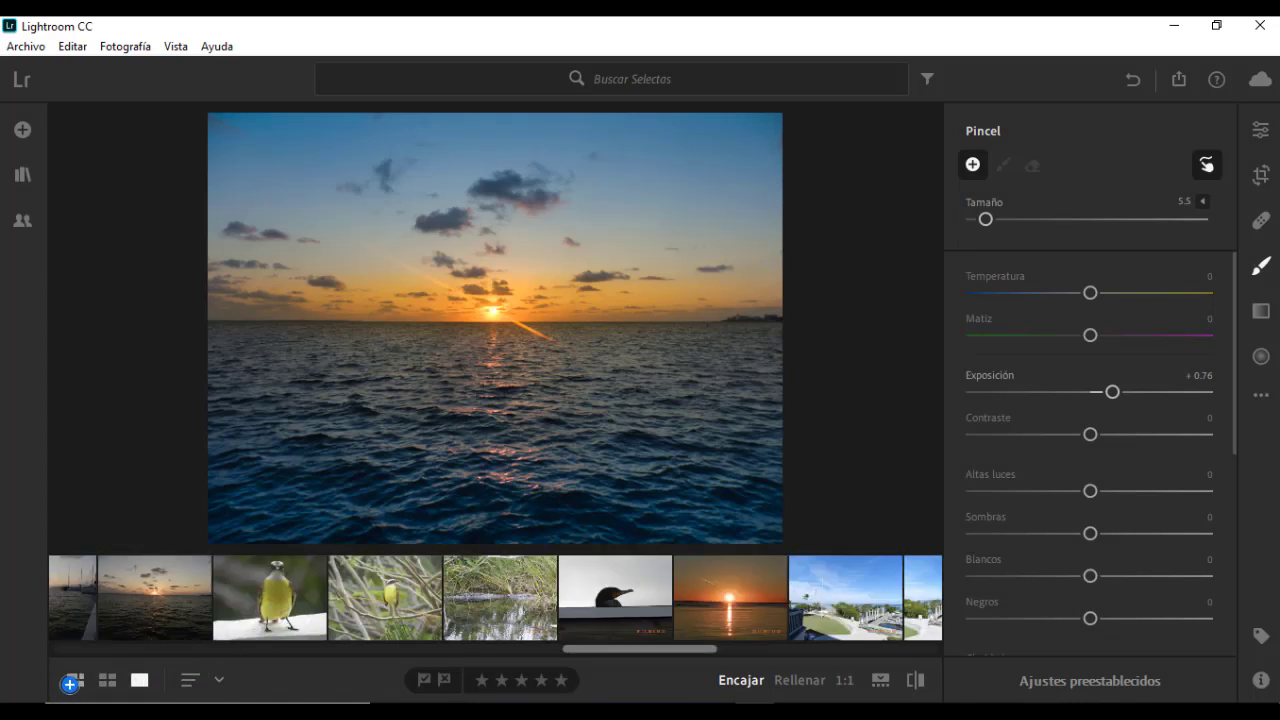
click(72, 681)
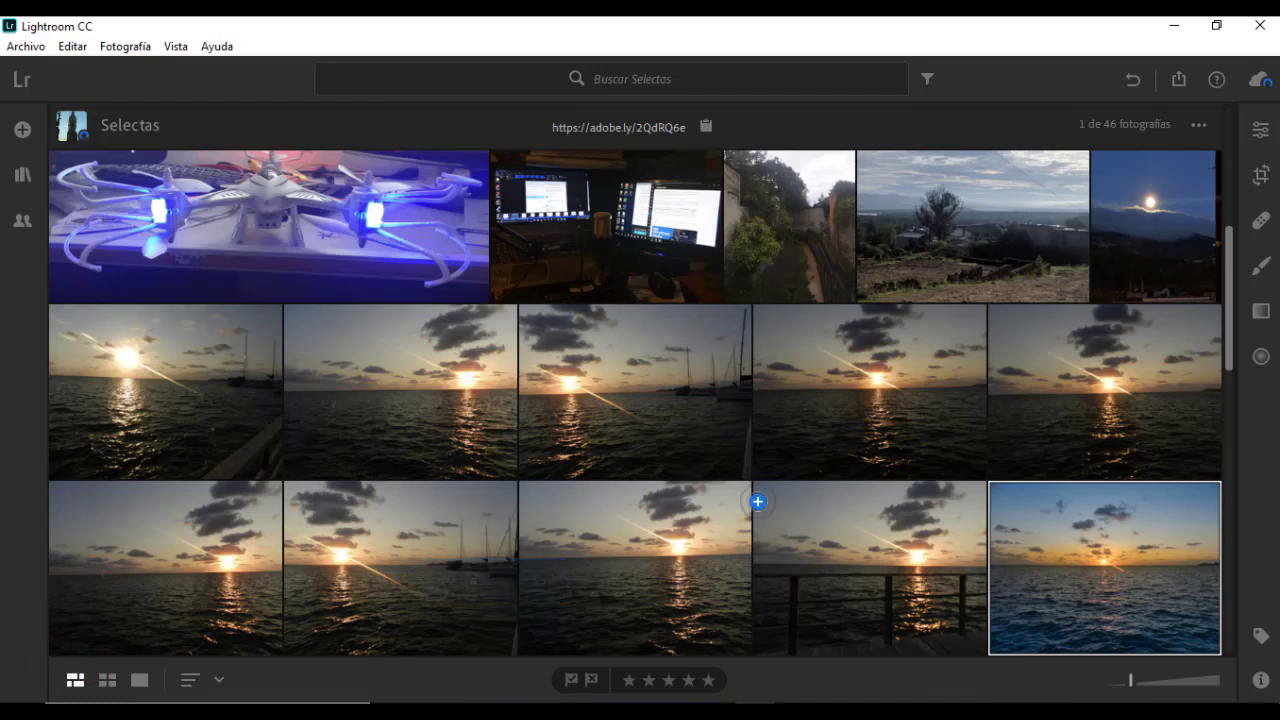
click(1104, 550)
- Select five similar sunset photos and paste the copied edits onto them
scroll(984, 483, down, 1)
scroll(860, 500, down, 1)
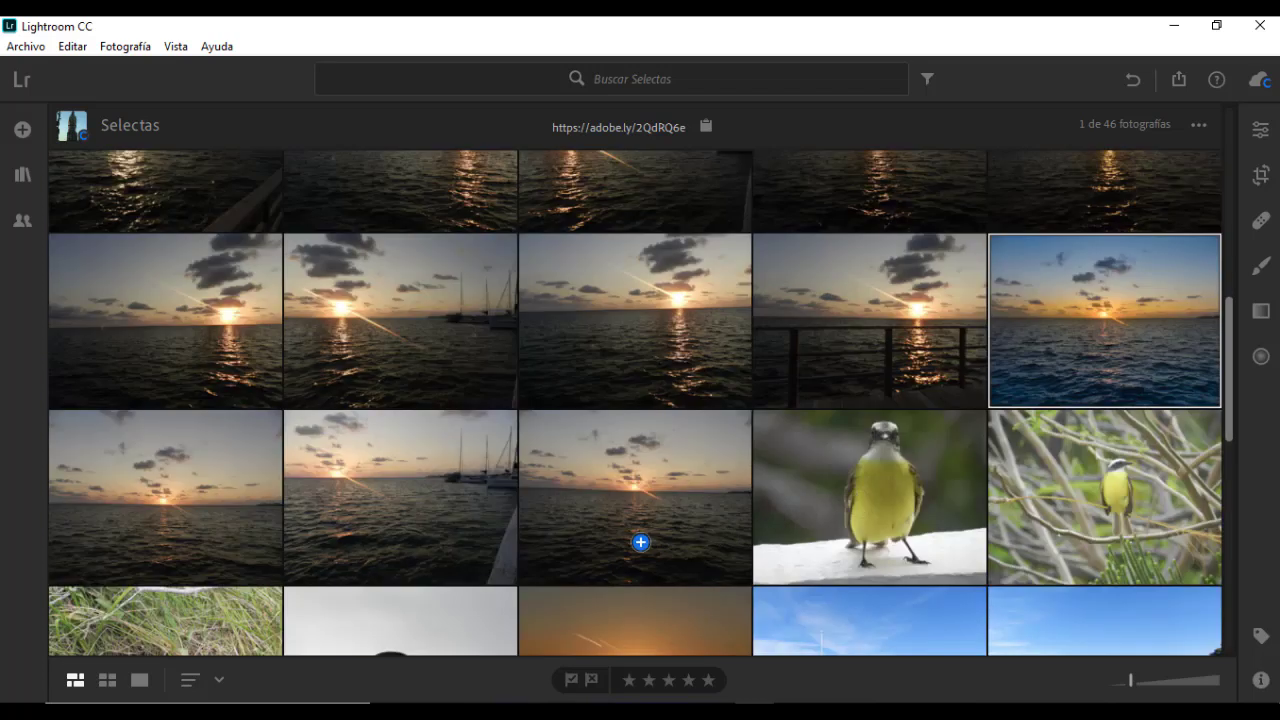
click(608, 471)
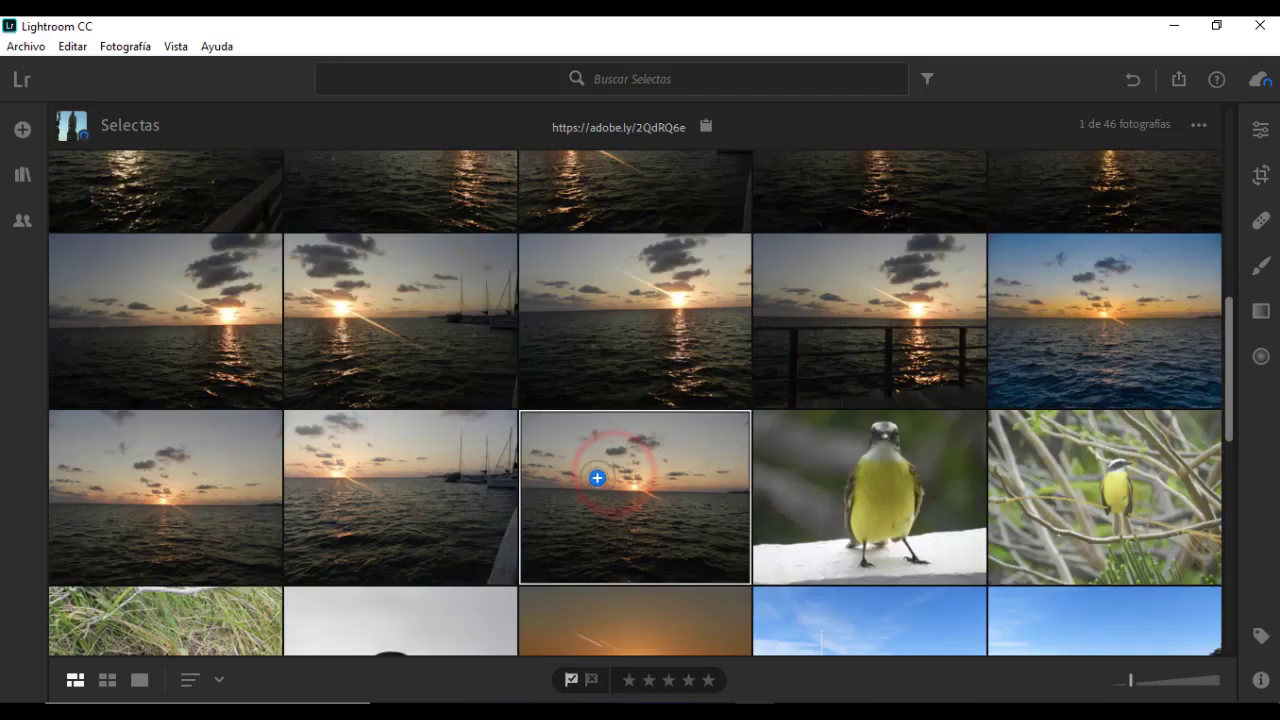
ctrl+click(172, 482)
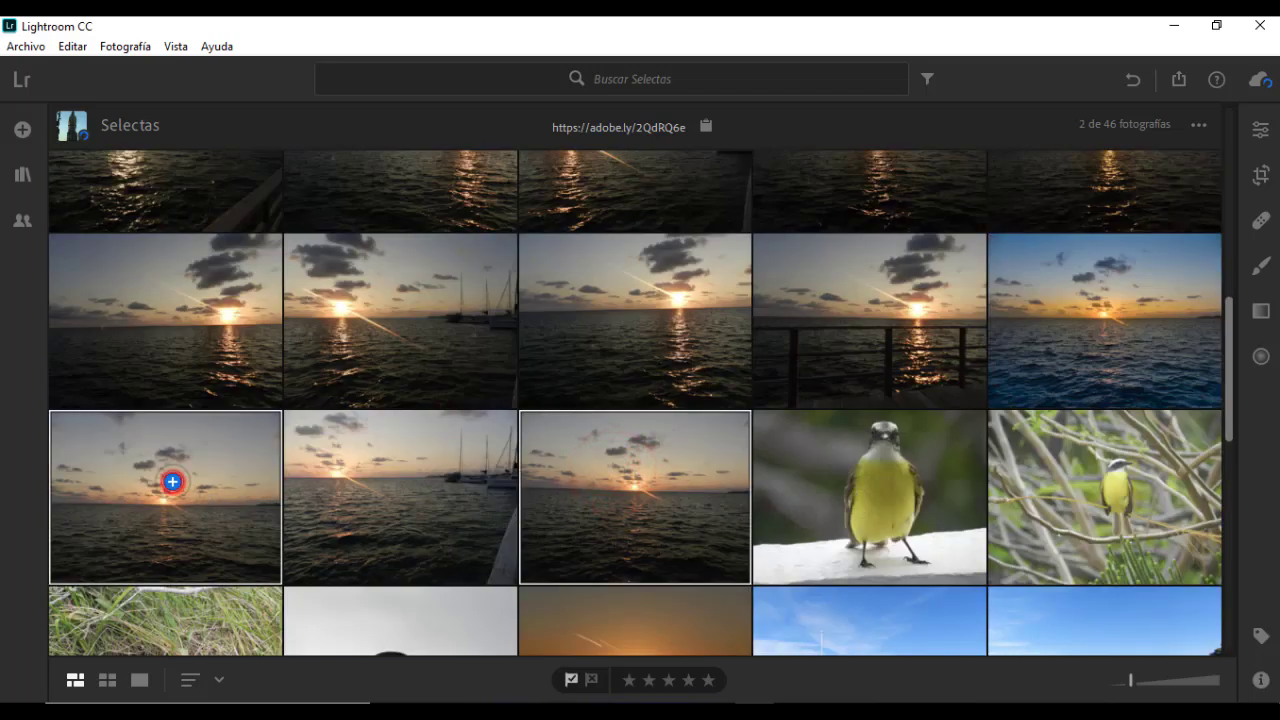
ctrl+click(389, 485)
ctrl+click(855, 320)
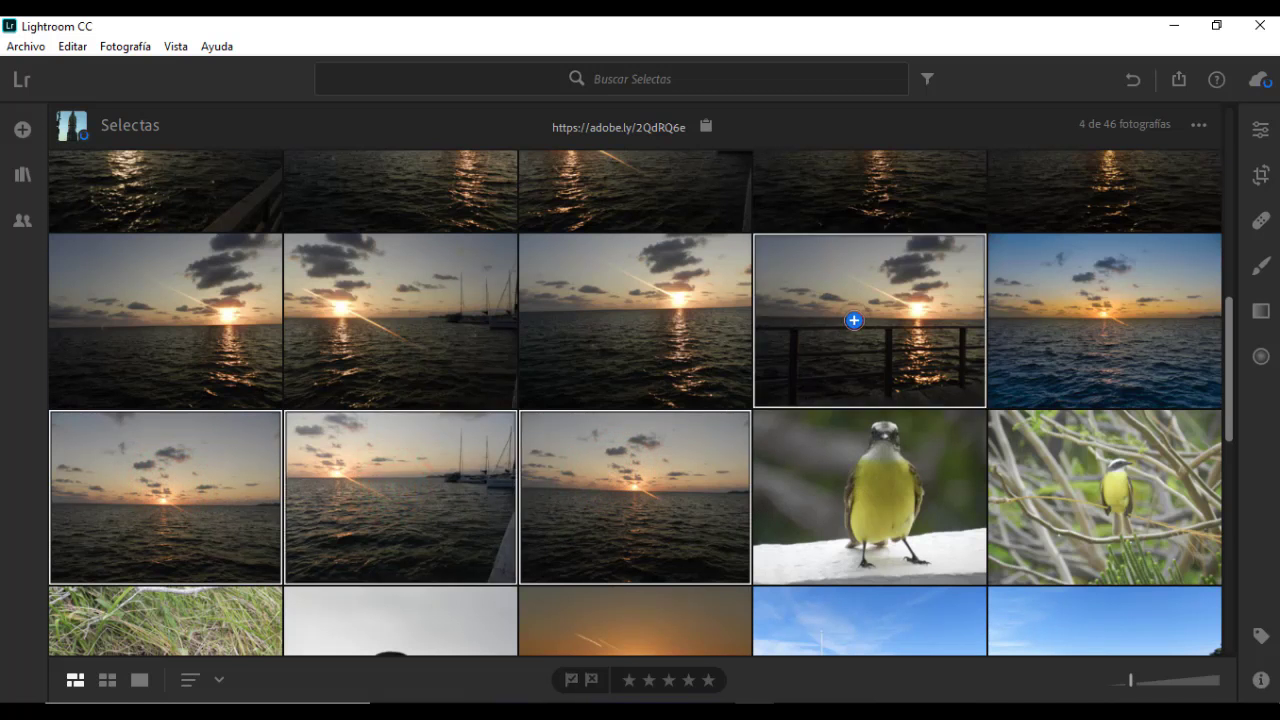
ctrl+click(666, 320)
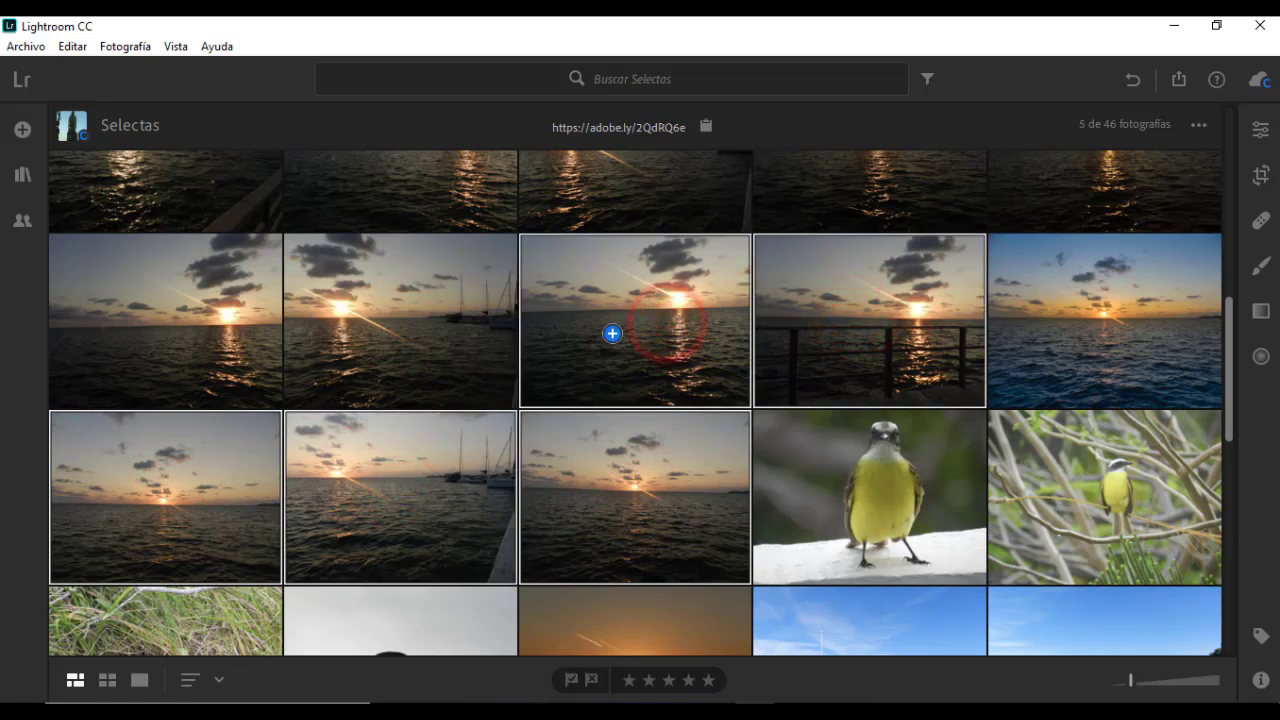
key(ctrl+v)
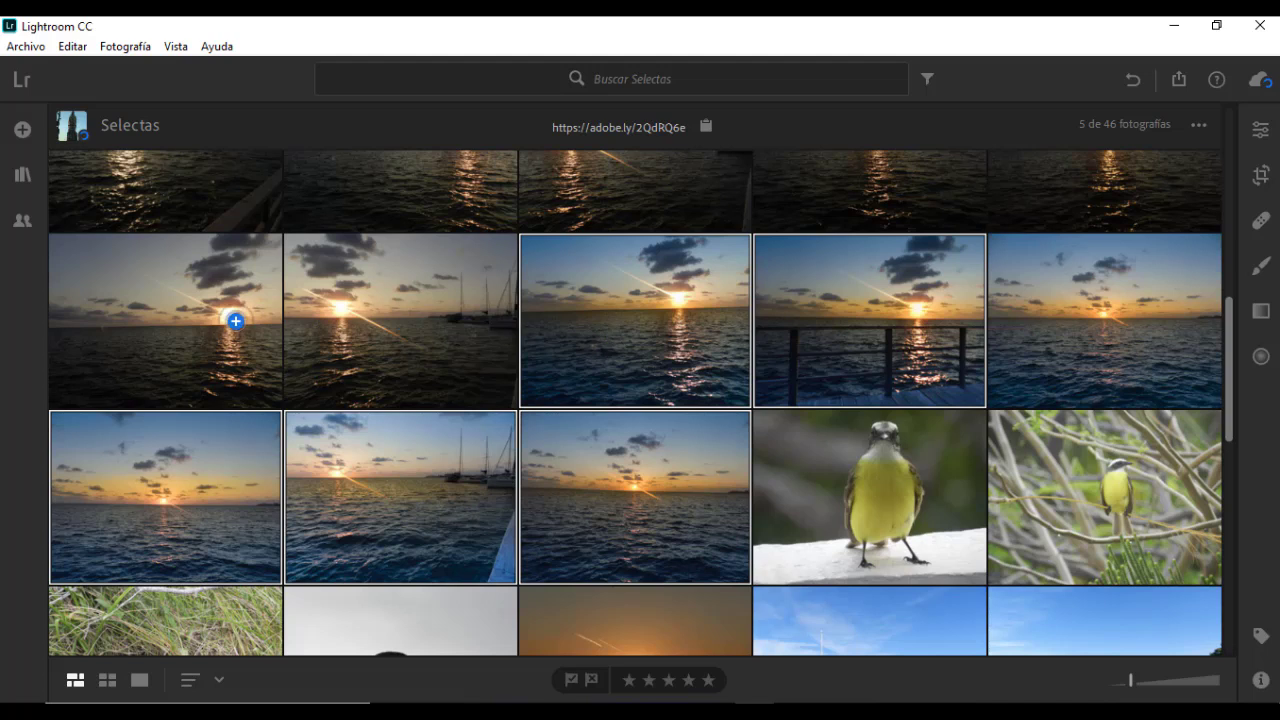
click(235, 322)
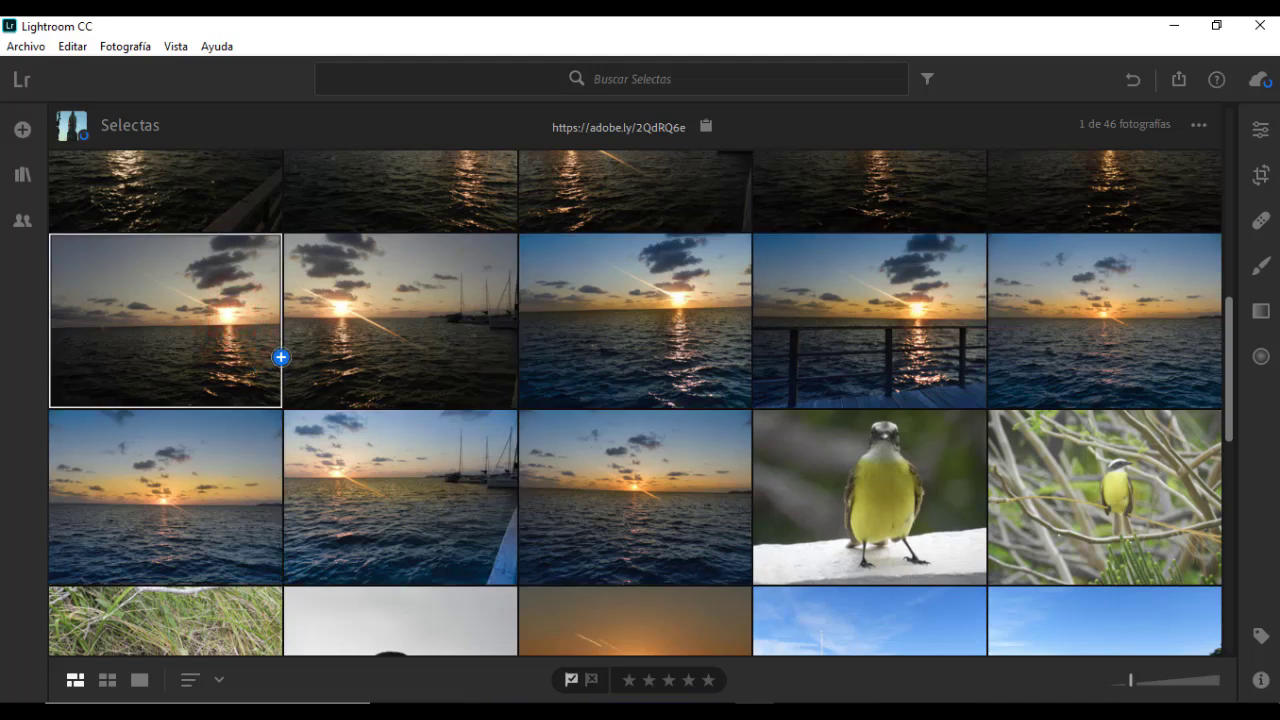
- Paste the copied blue-sea edits onto the selected sunset photo
key(ctrl+v)
scroll(340, 390, up, 3)
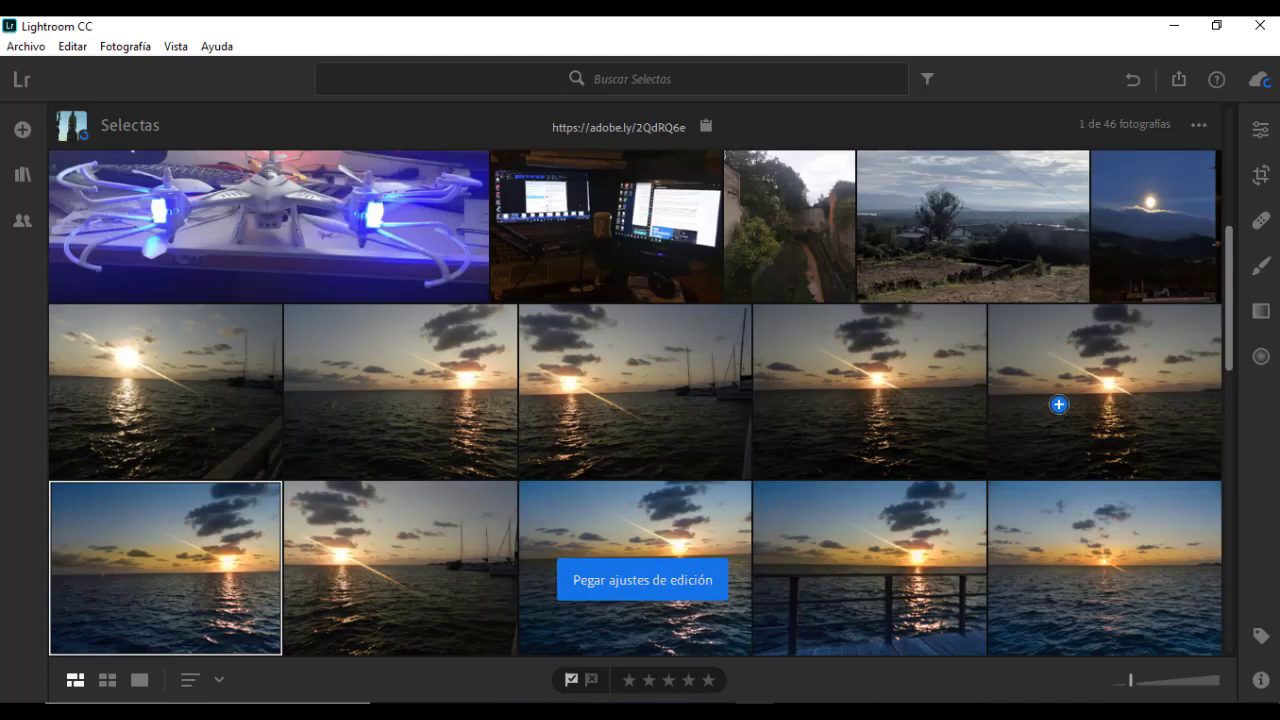
scroll(1058, 404, down, 2)
- Paste the edits onto all five top-row sunsets, then open the first in Edit view
click(1095, 282)
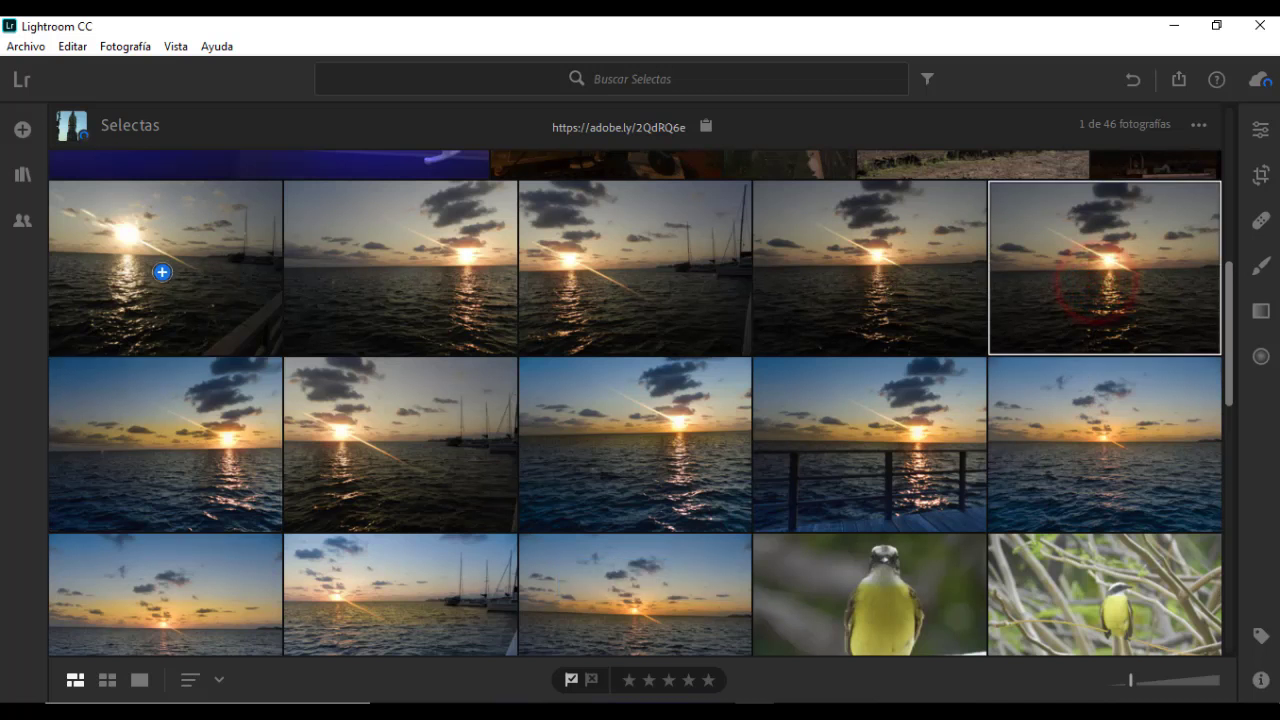
shift+click(161, 272)
key(ctrl+v)
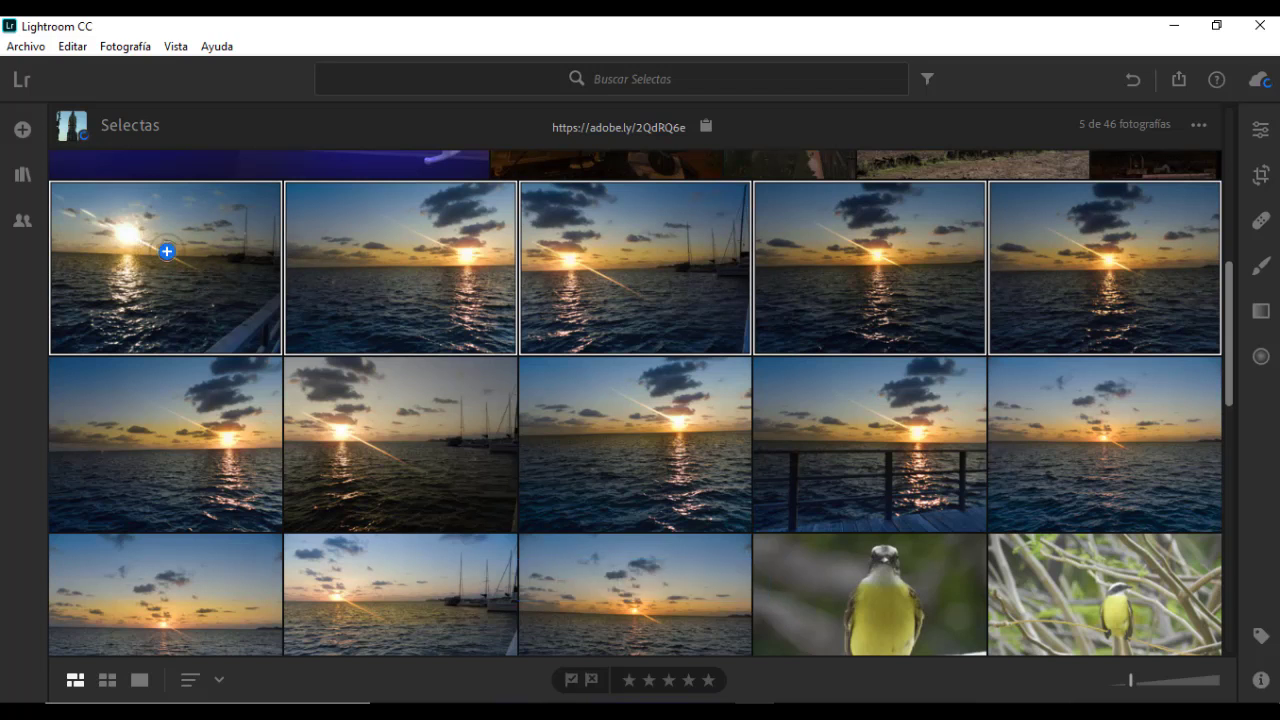
click(166, 252)
click(1260, 129)
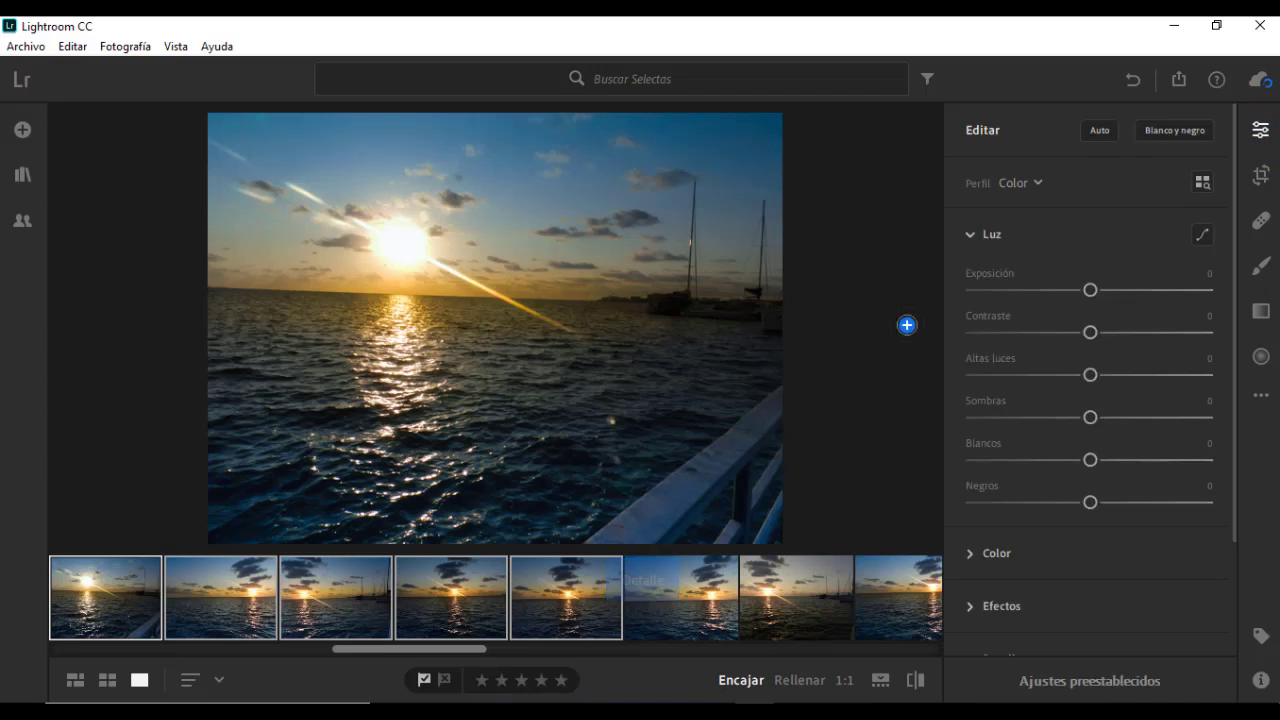
- Select the pasted radial gradient and move it onto the sun
click(1260, 358)
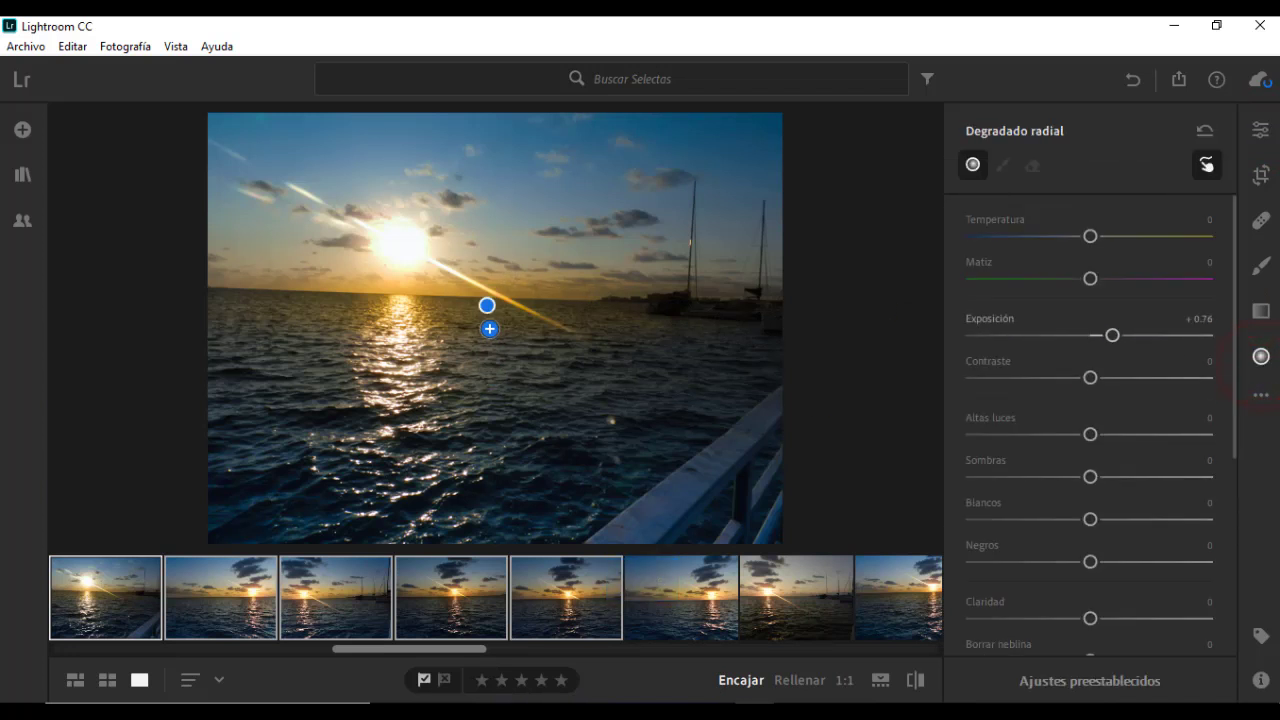
click(483, 304)
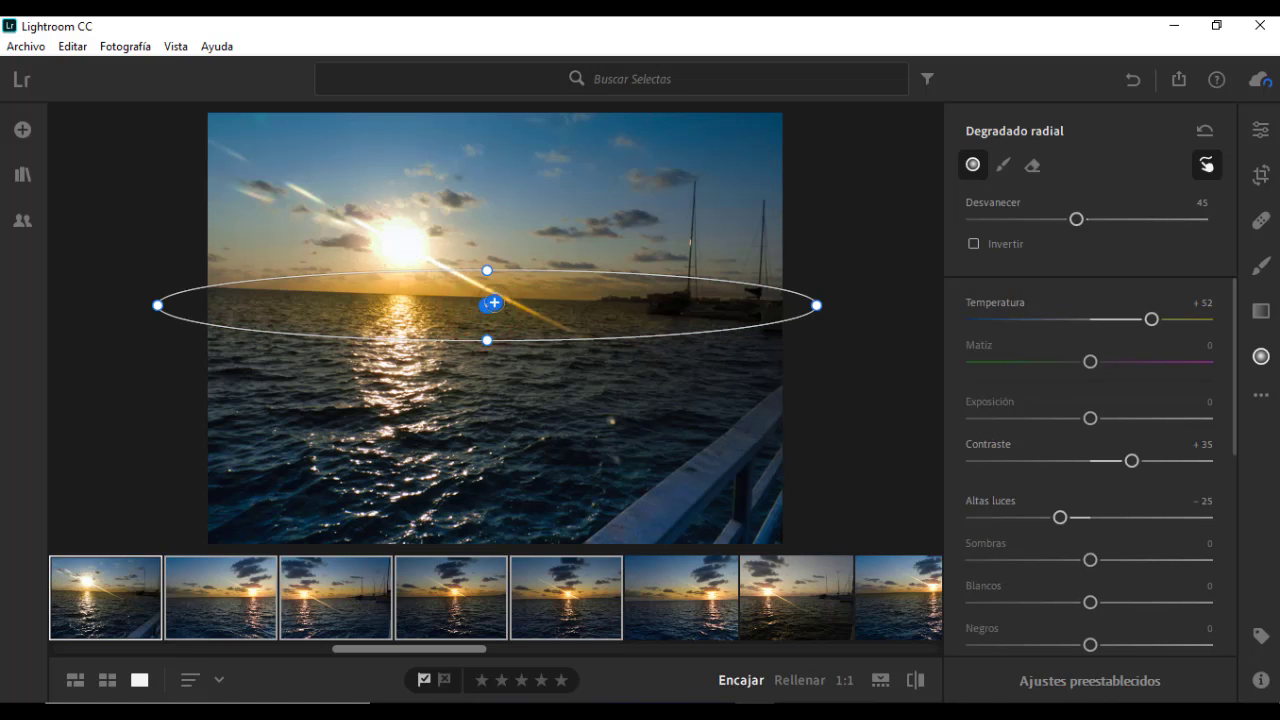
drag(399, 247, 558, 282)
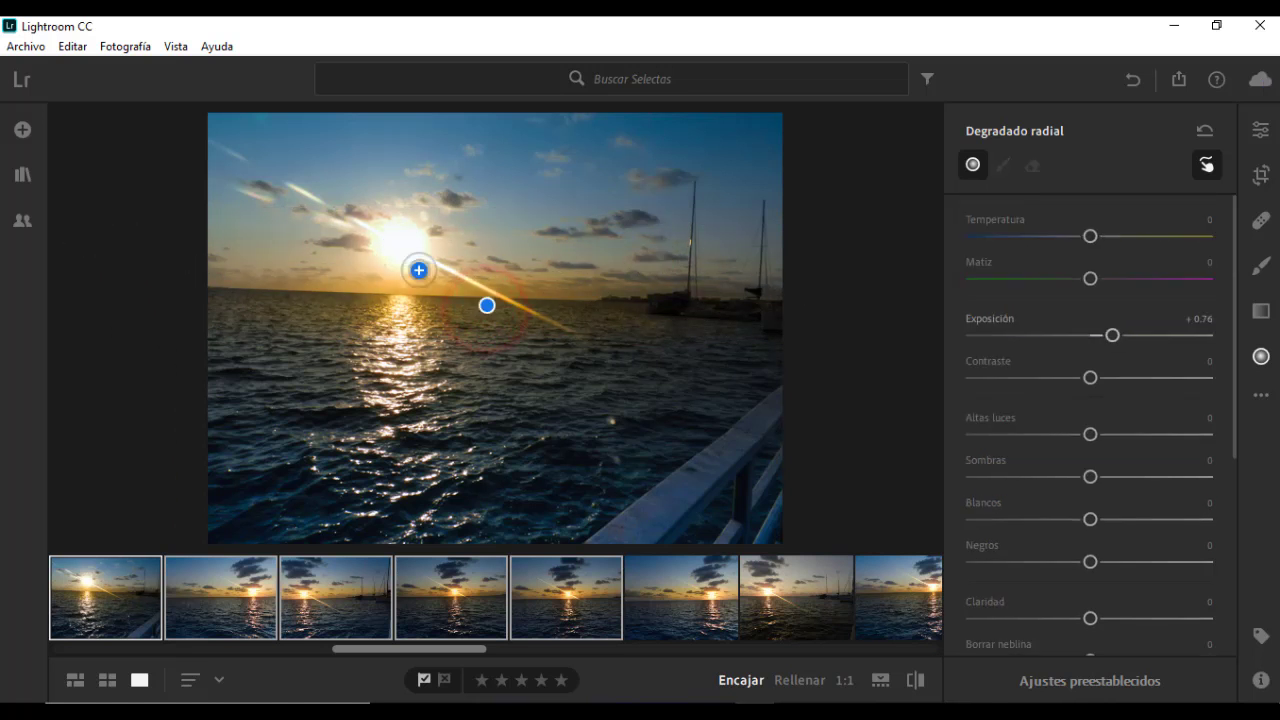
click(487, 305)
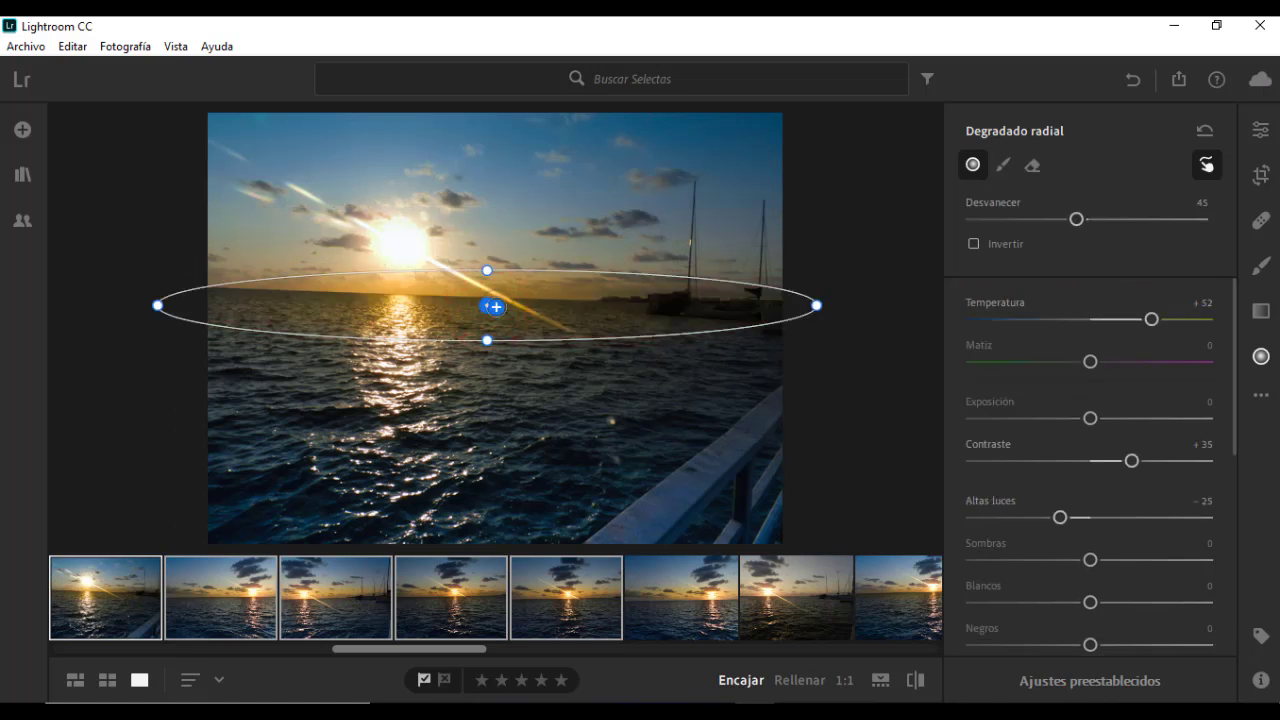
mouse_move(487, 305)
mouse_down()
mouse_move(419, 244)
mouse_move(394, 240)
mouse_up()
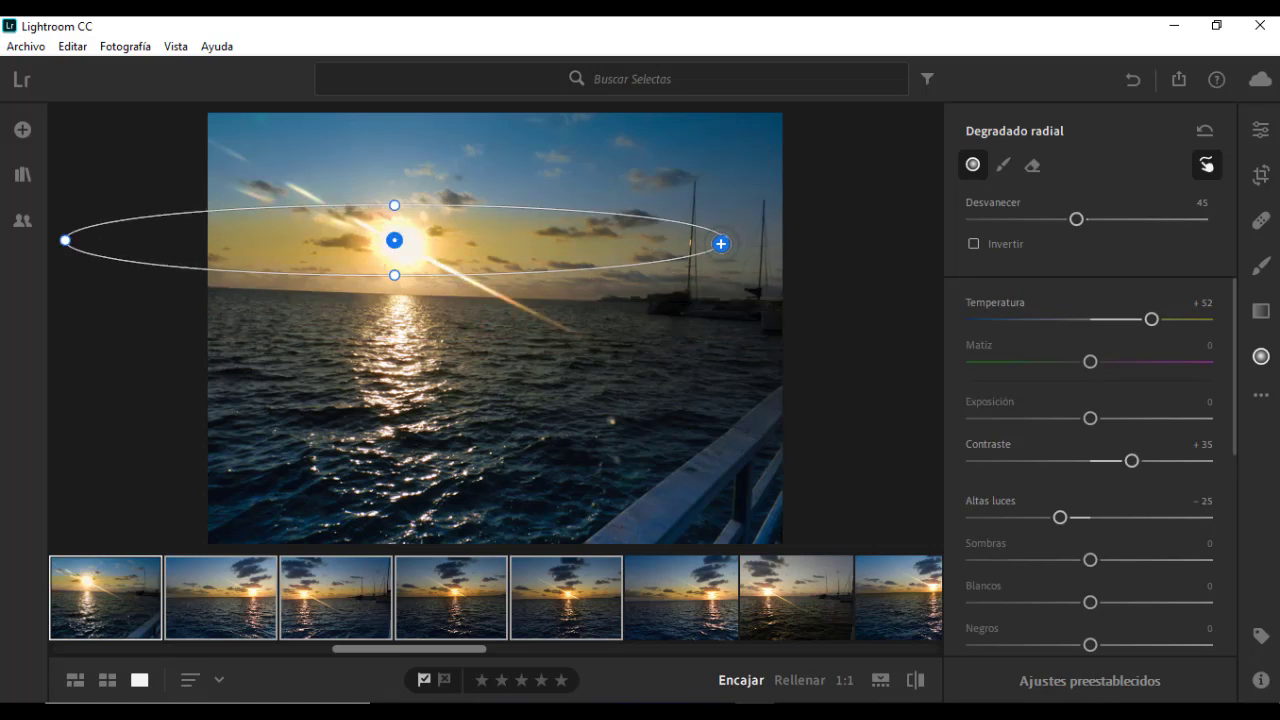
- Reshape the gradient ellipse around the sun and raise its feather from 45 to 72
mouse_move(712, 245)
mouse_down()
mouse_move(714, 260)
mouse_move(797, 240)
mouse_up()
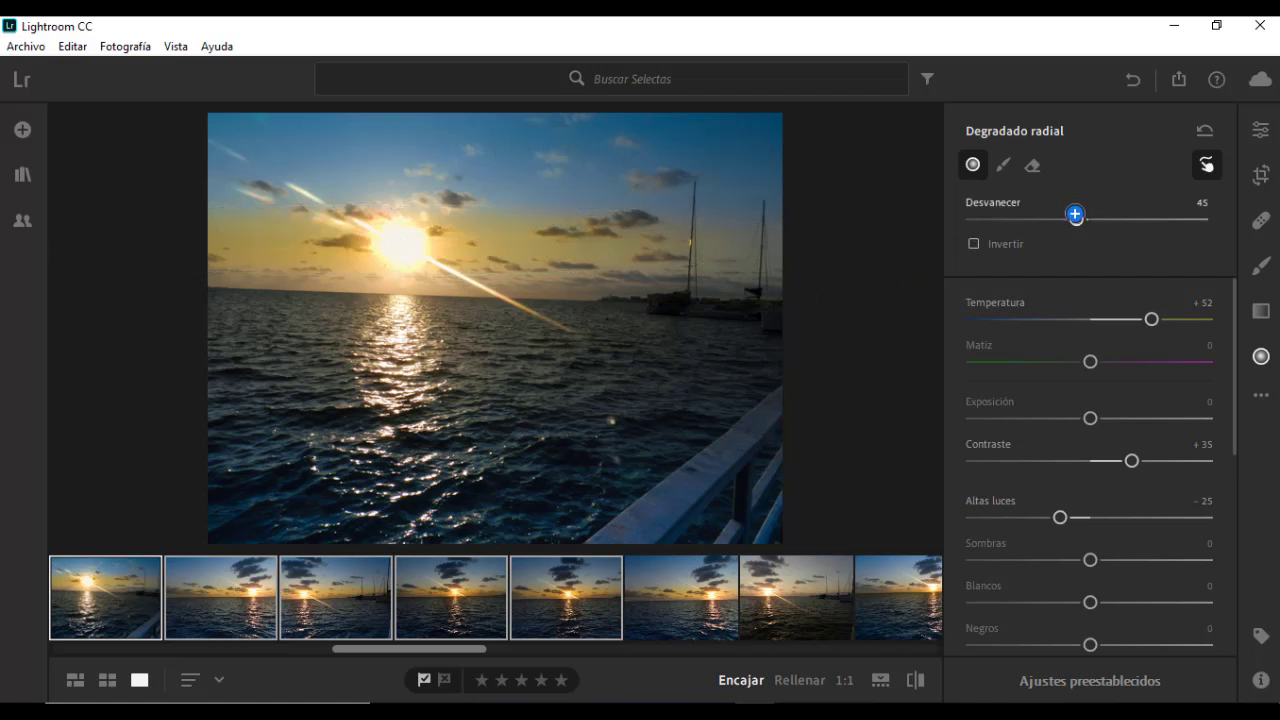
drag(1078, 217, 1128, 218)
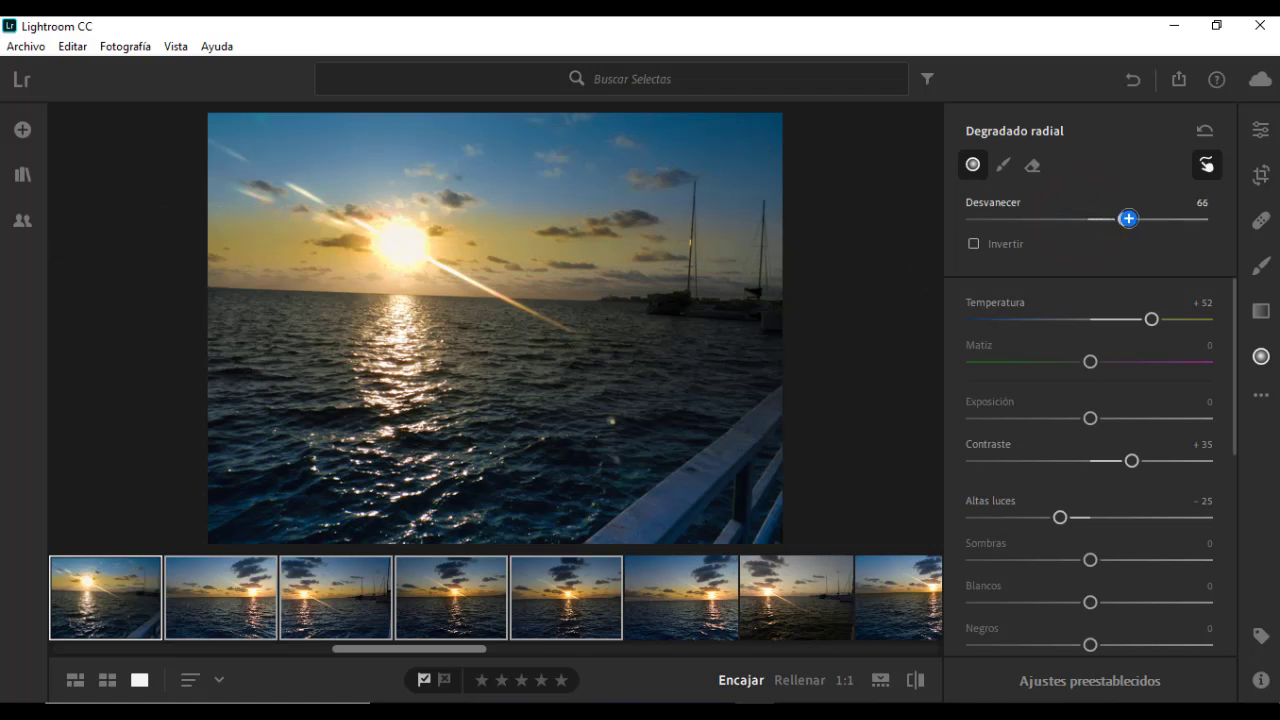
drag(1130, 218, 1138, 218)
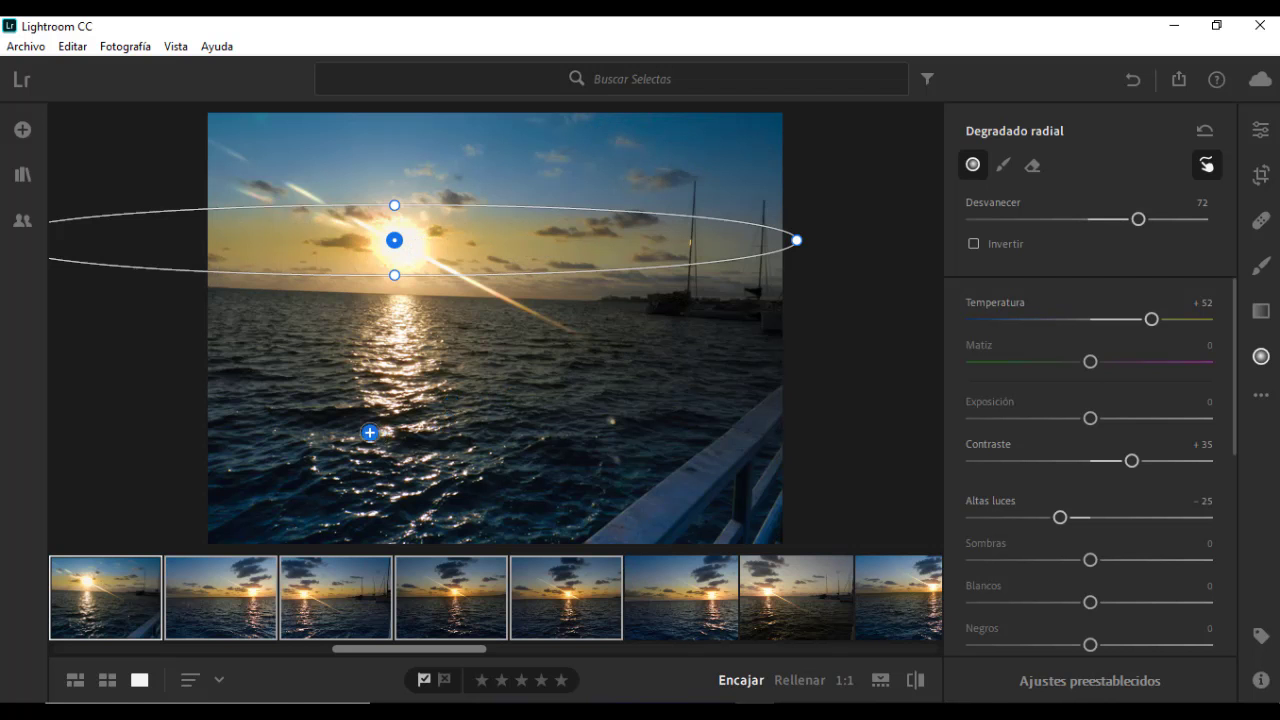
- Raise the pasted sea linear gradient's exposure to +2.92, then return to the main Edit sliders
click(1259, 312)
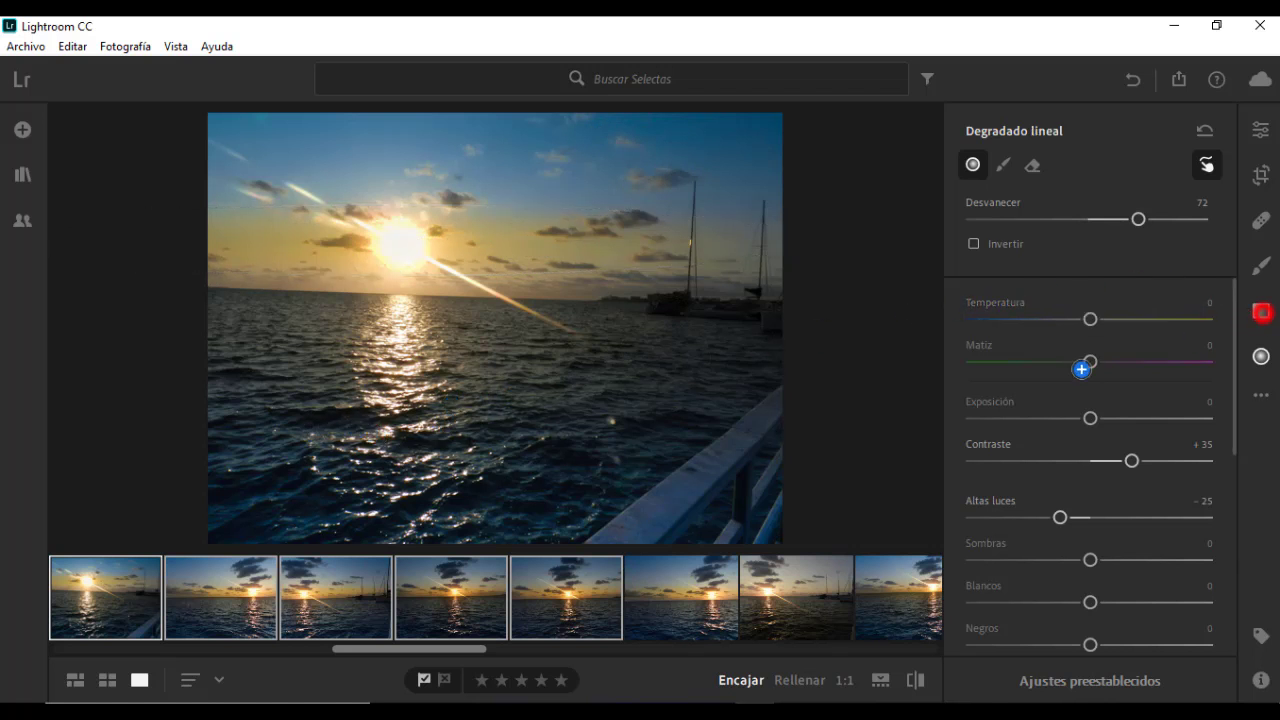
click(495, 404)
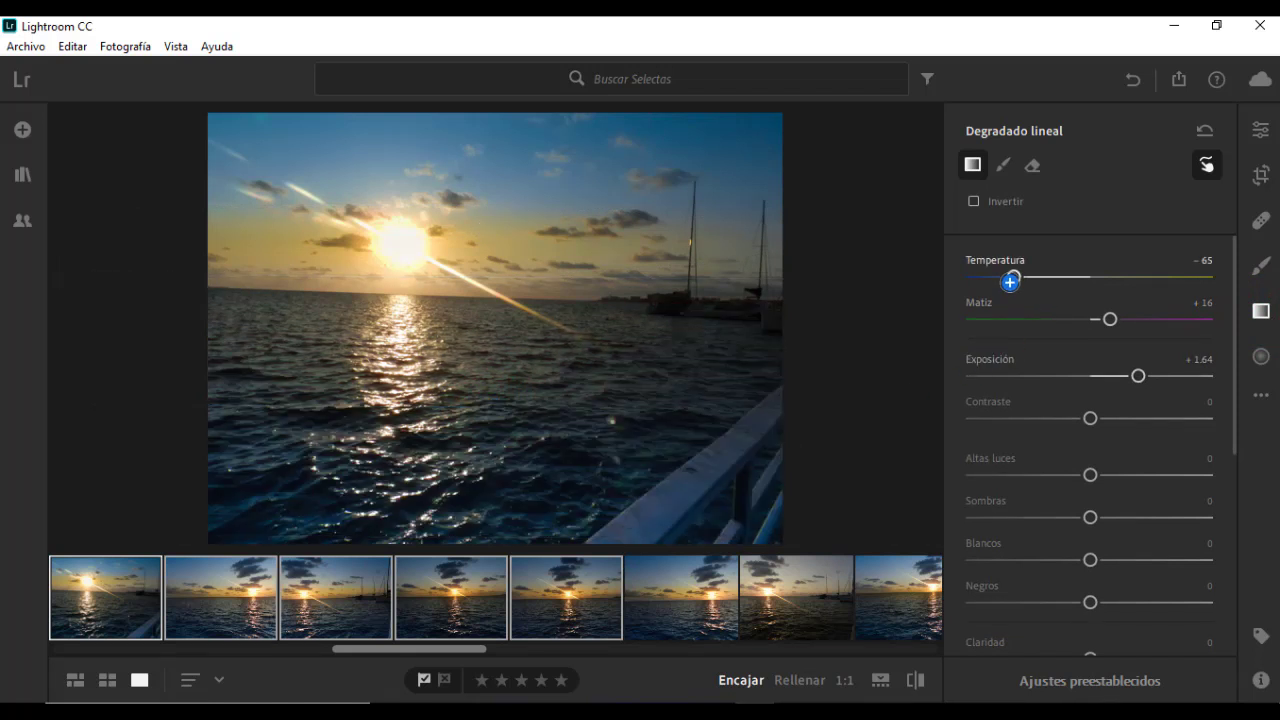
drag(1133, 377, 1168, 378)
drag(1170, 381, 1169, 381)
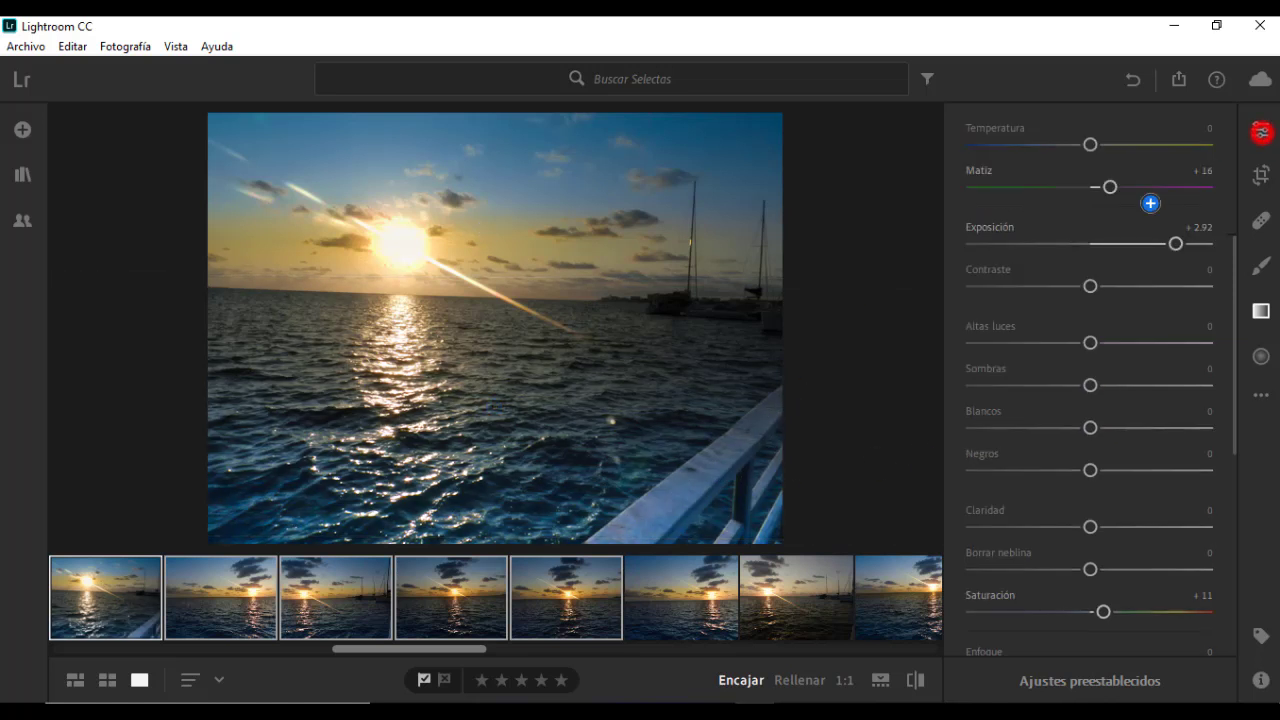
click(1260, 129)
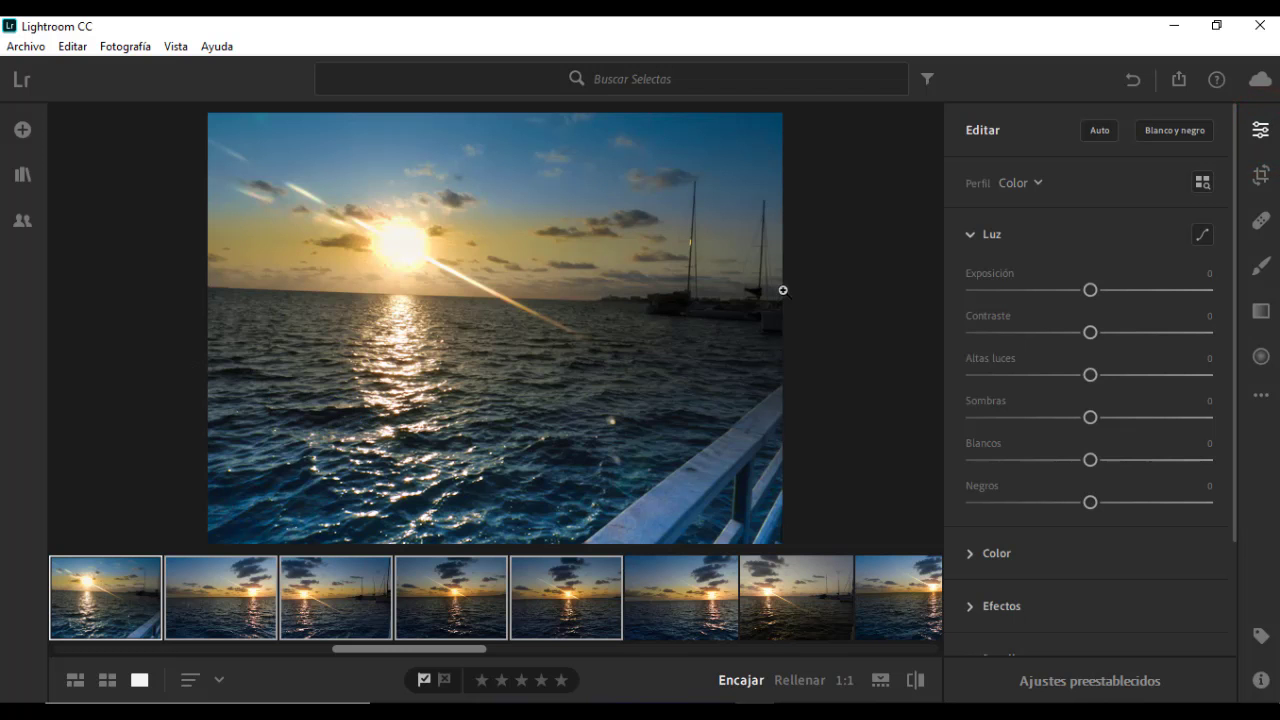